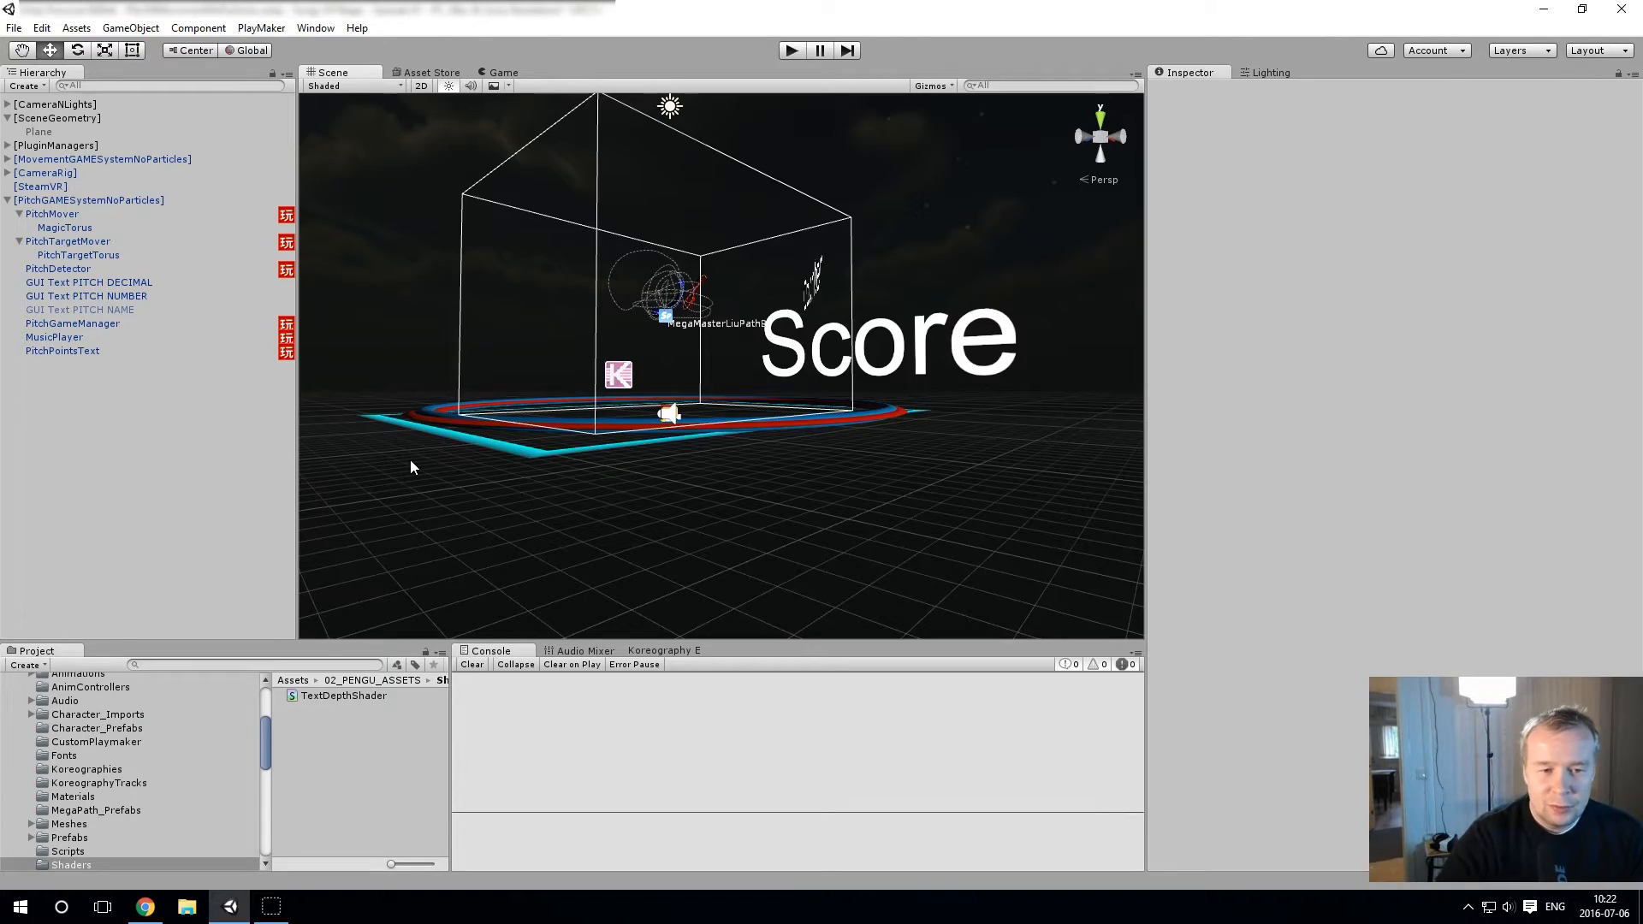
Step: Add a new 3D Text object to the scene
left_click_drag(480, 465, 543, 385, "alt")
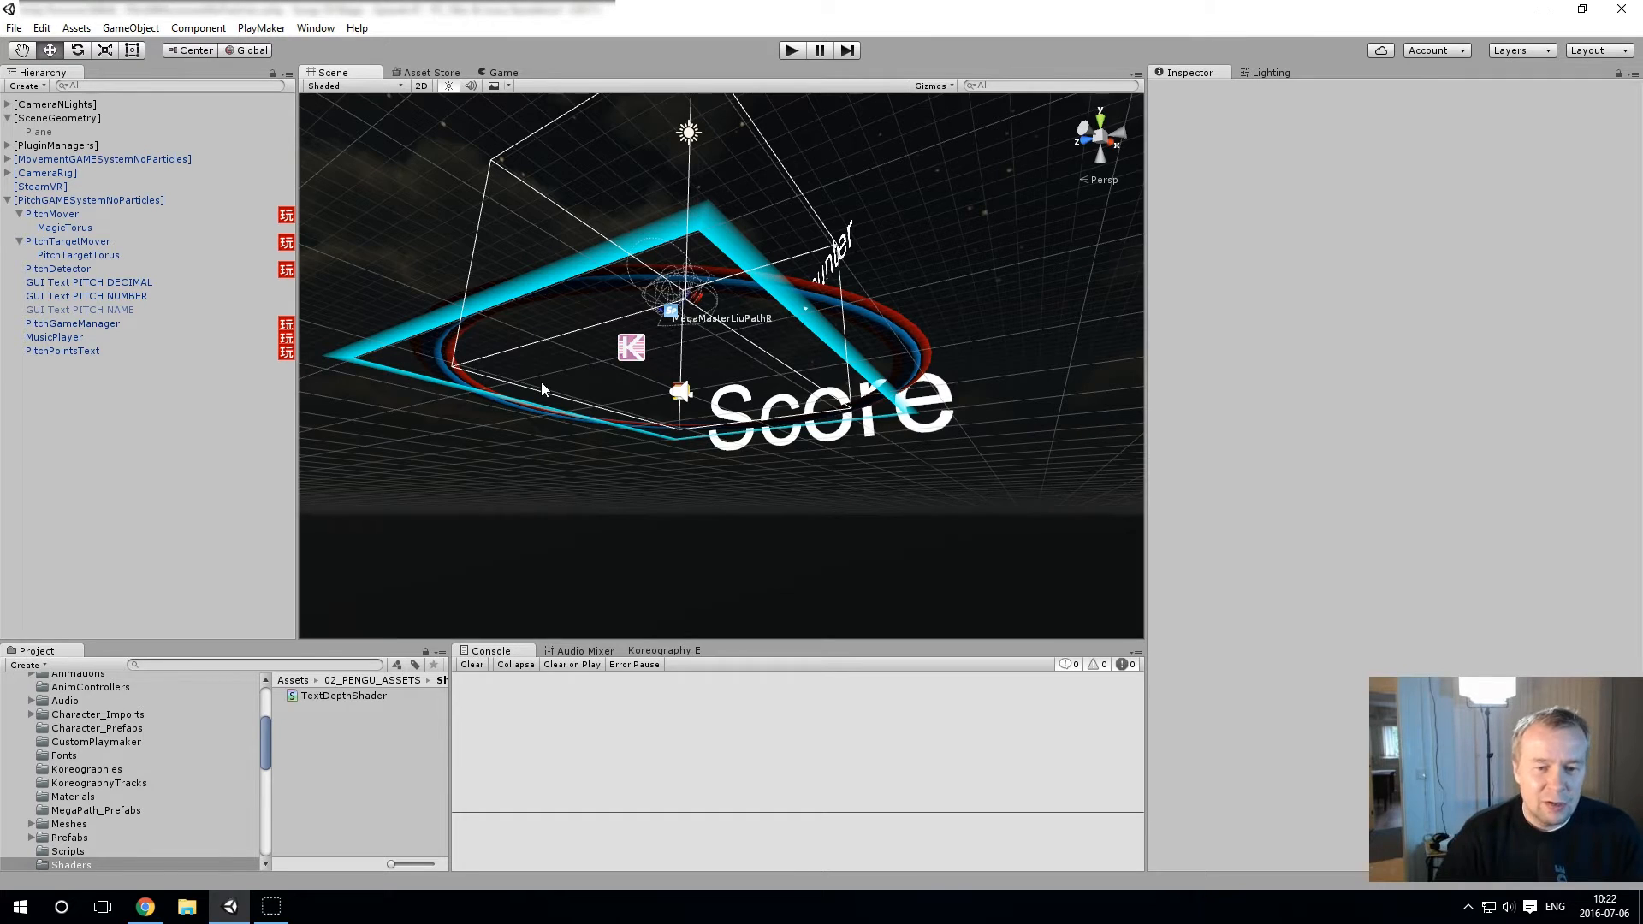
left_click_drag(596, 357, 605, 455, "alt")
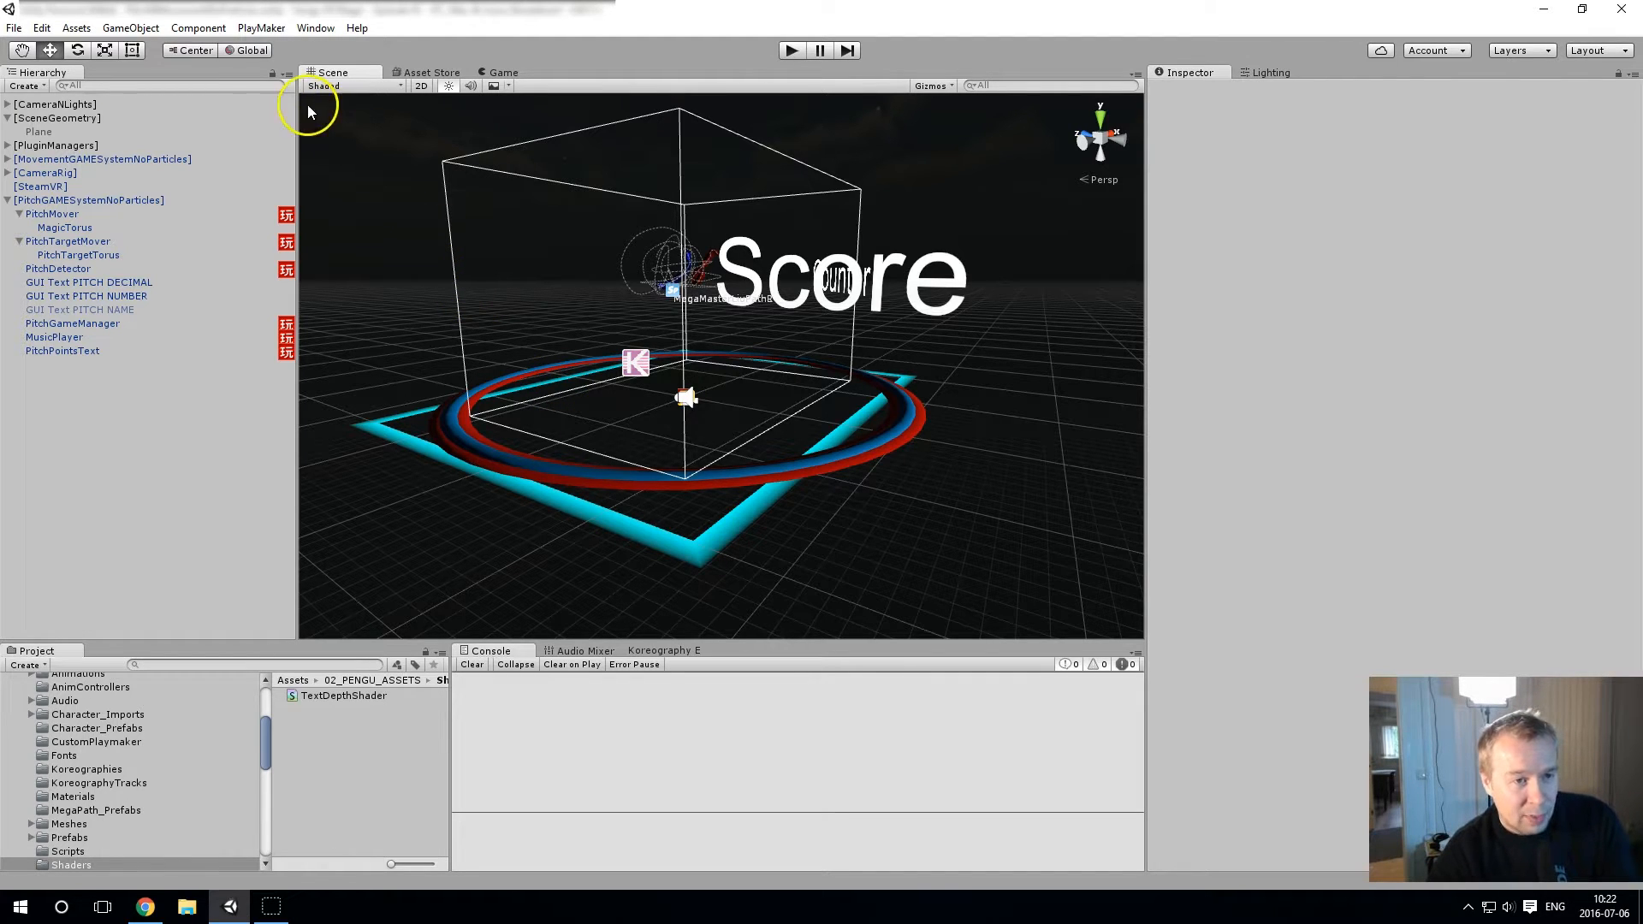
left_click(131, 29)
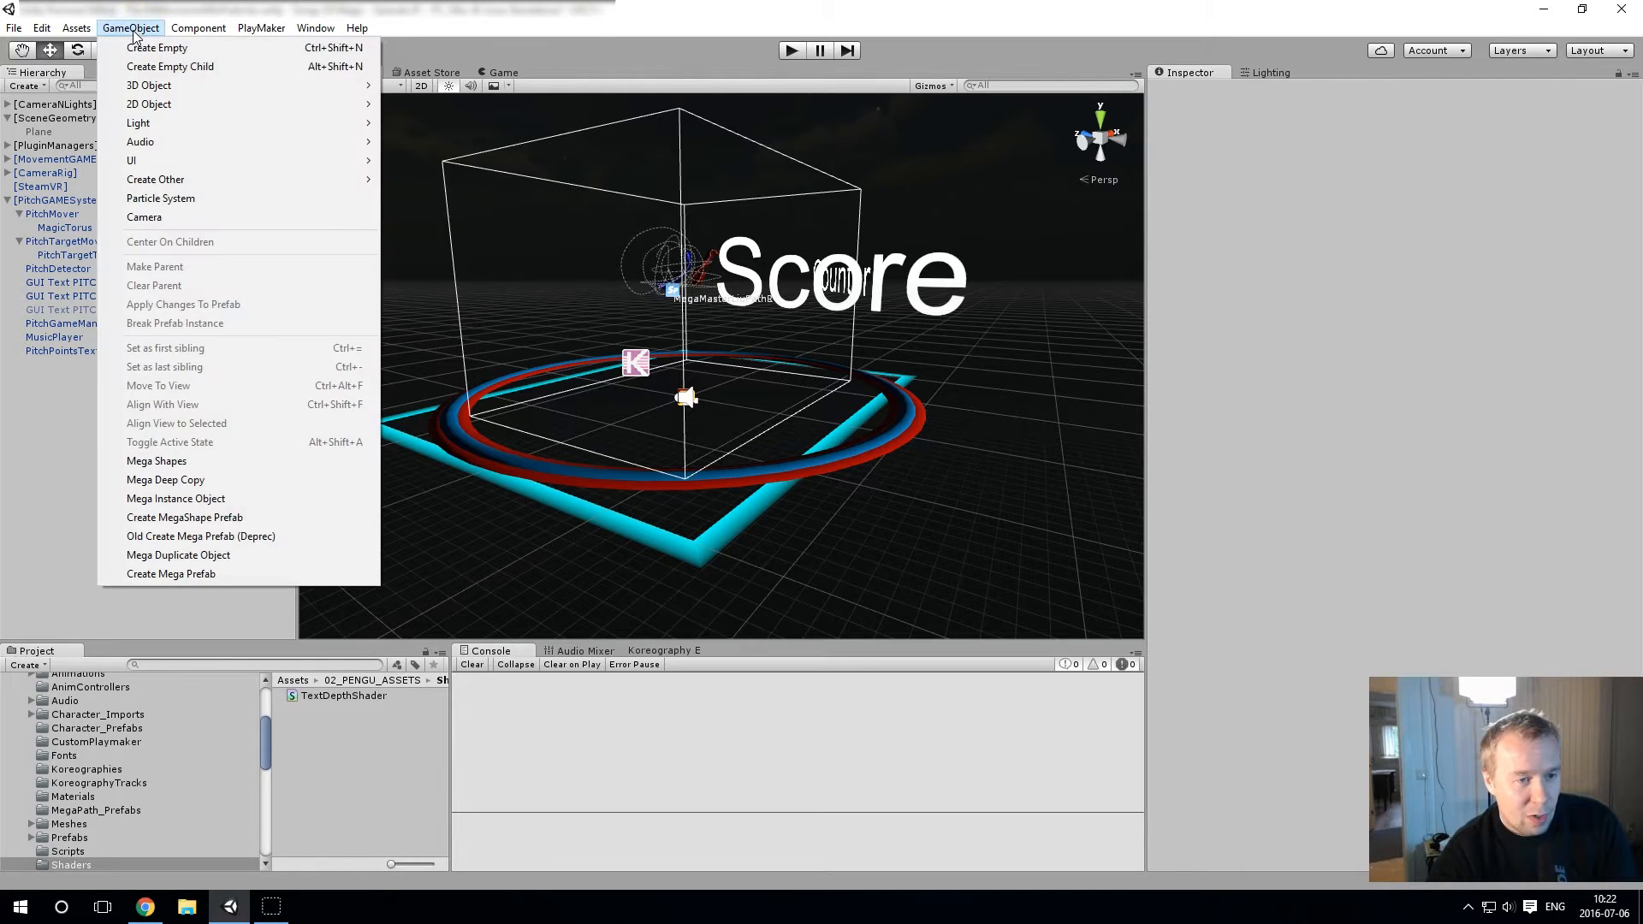
mouse_move(171, 87)
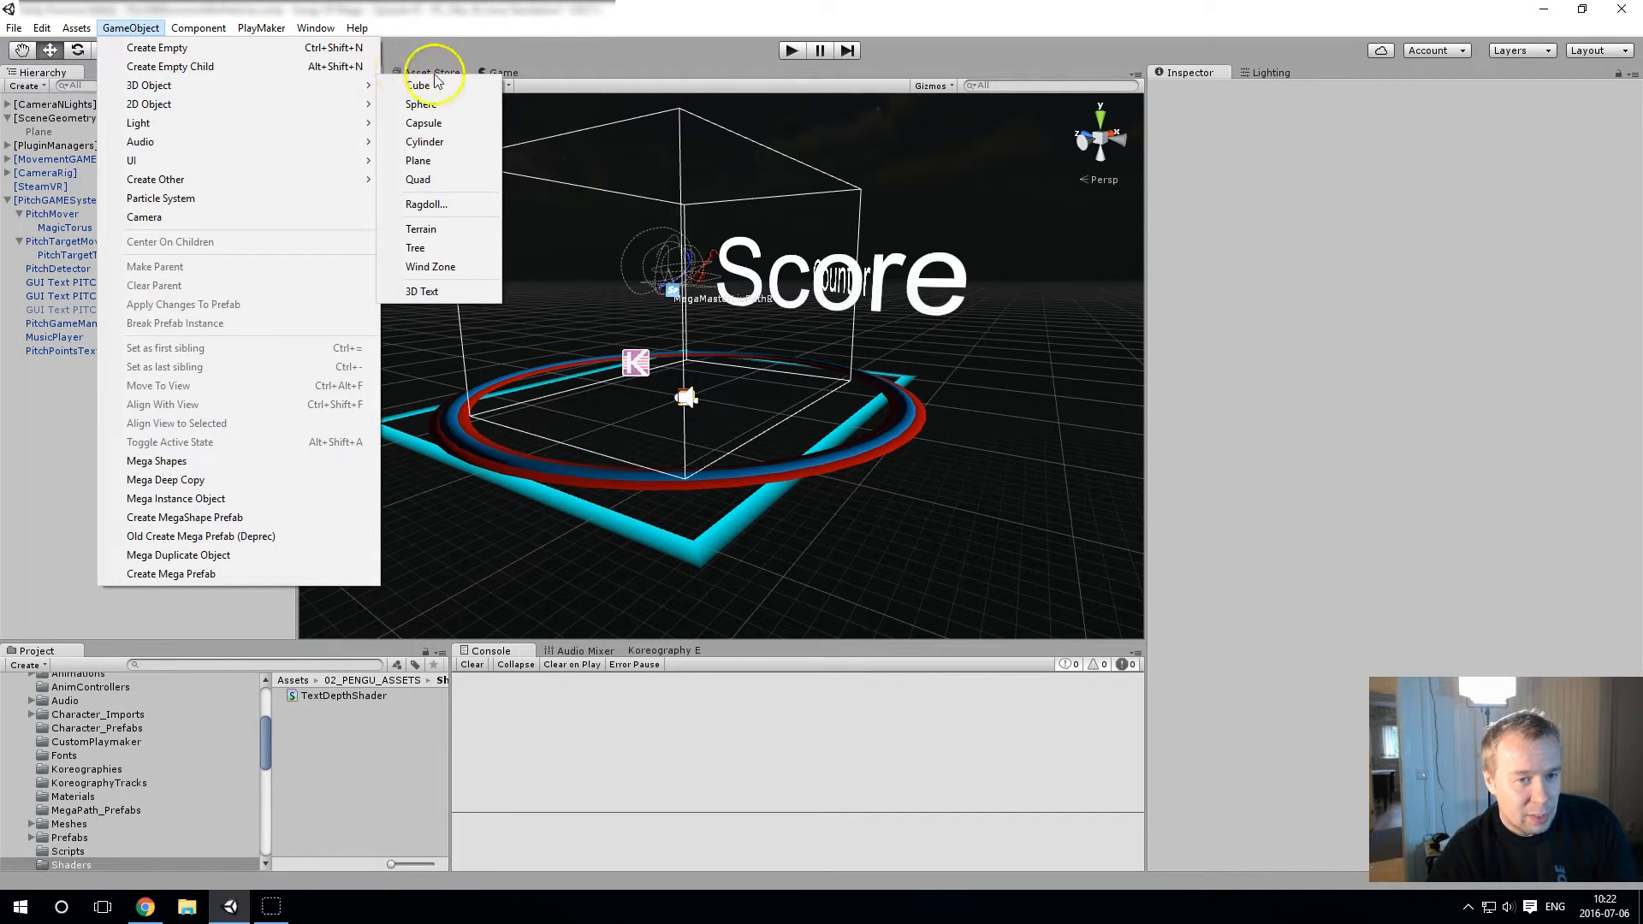
left_click(435, 291)
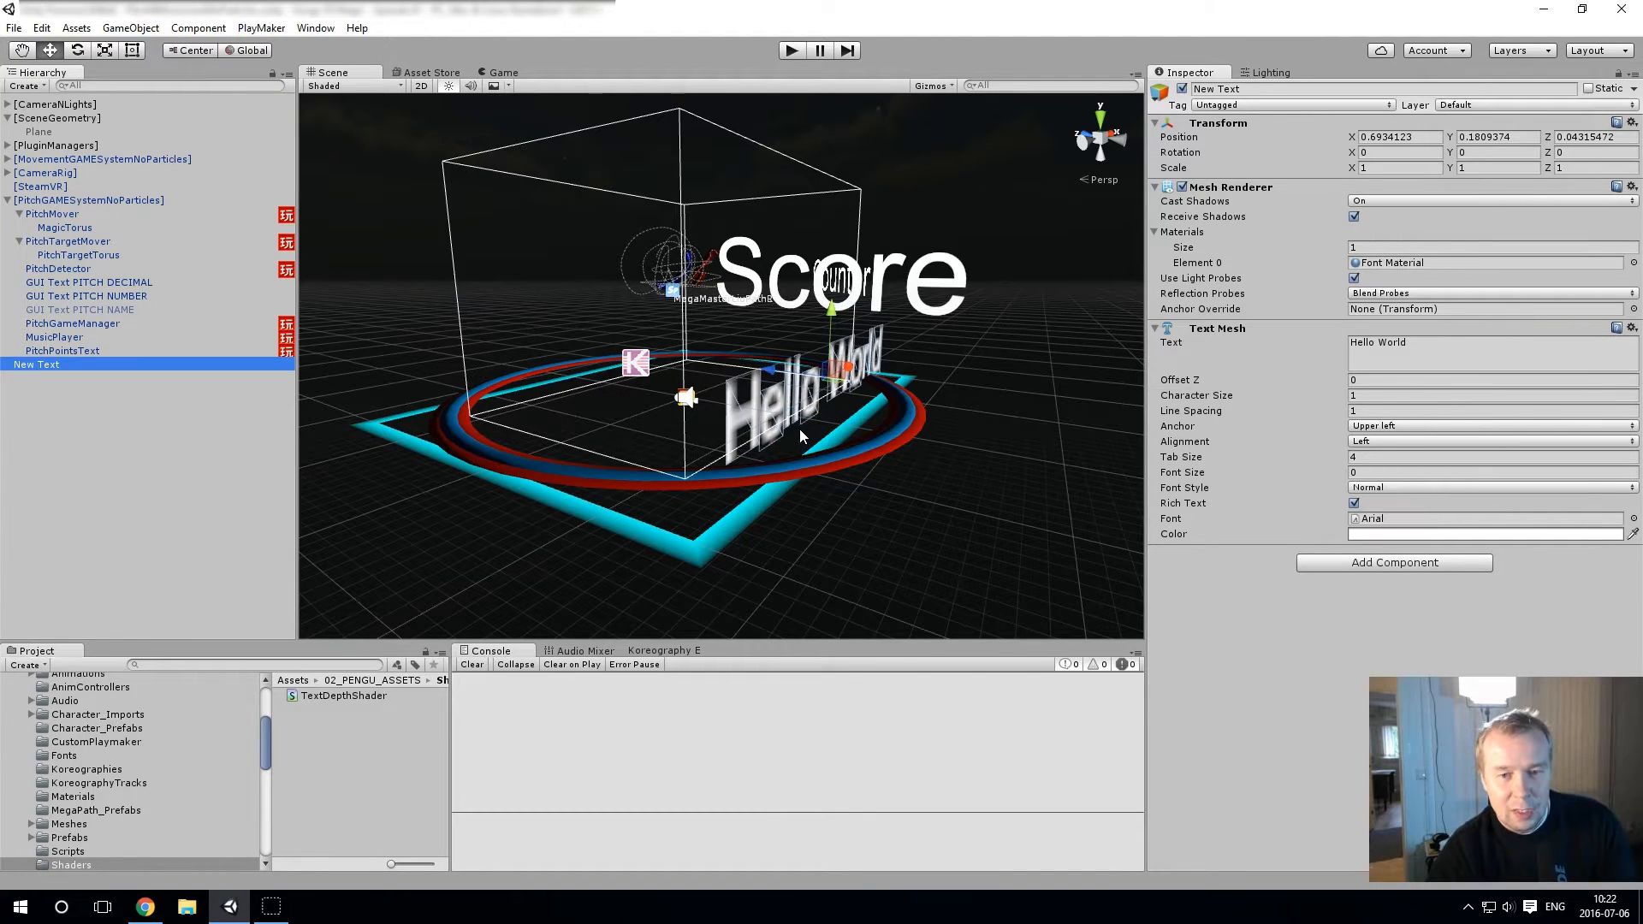
Step: Move the Hello World text beside the play area, to about X -1.12 and Z 4.87
left_click_drag(766, 371, 448, 283)
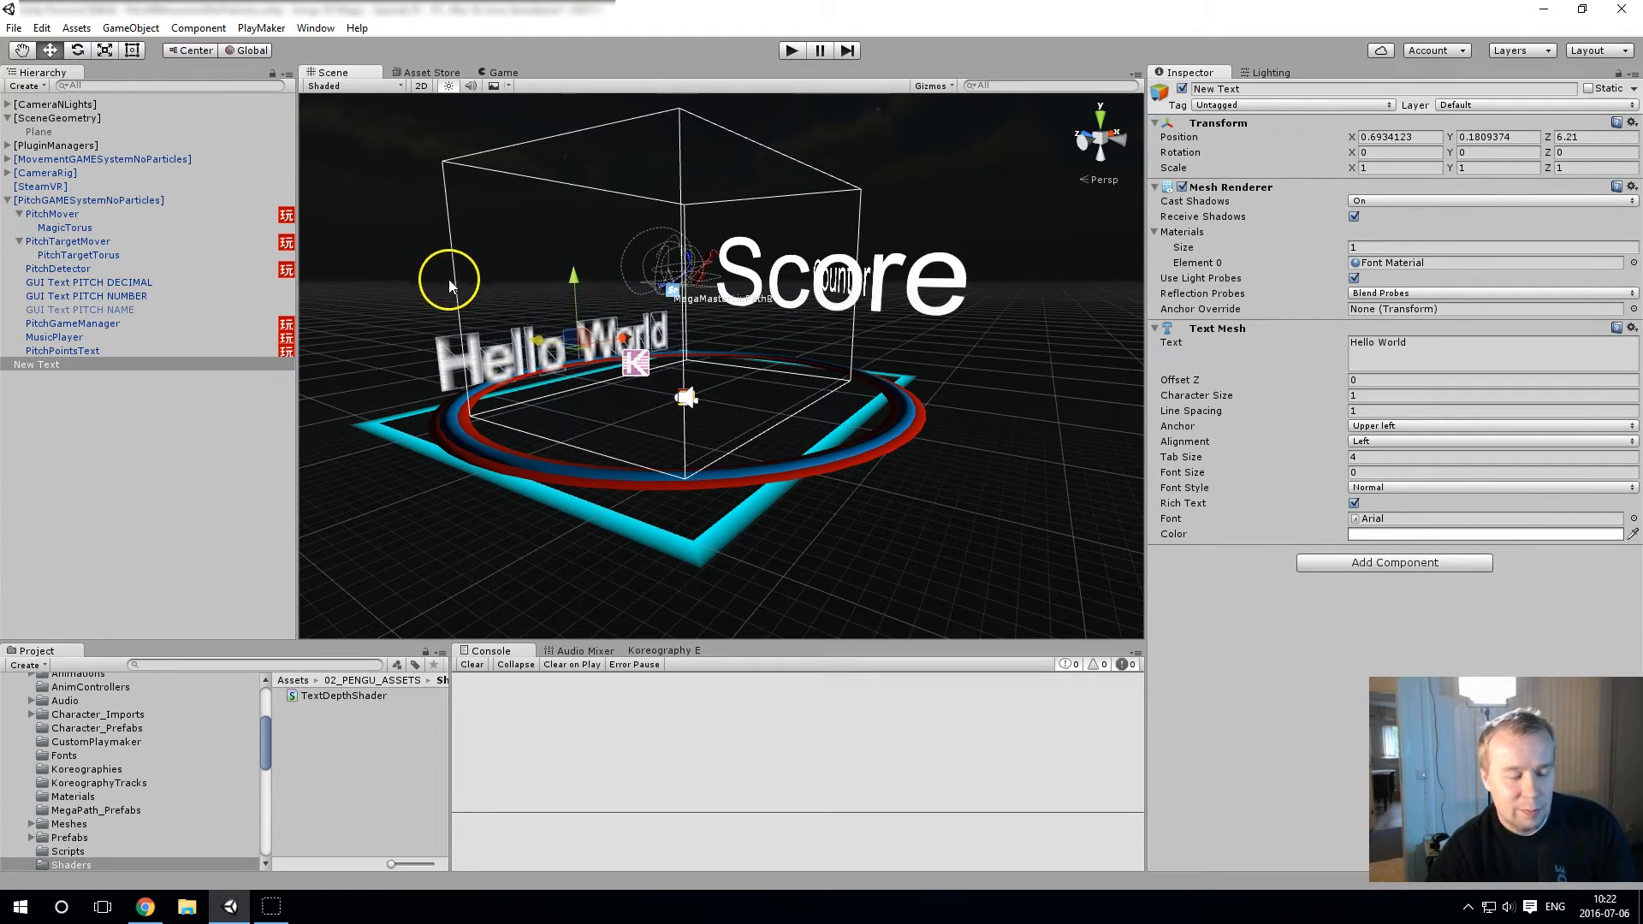
left_click_drag(557, 422, 605, 510, "alt")
left_click_drag(451, 239, 557, 291)
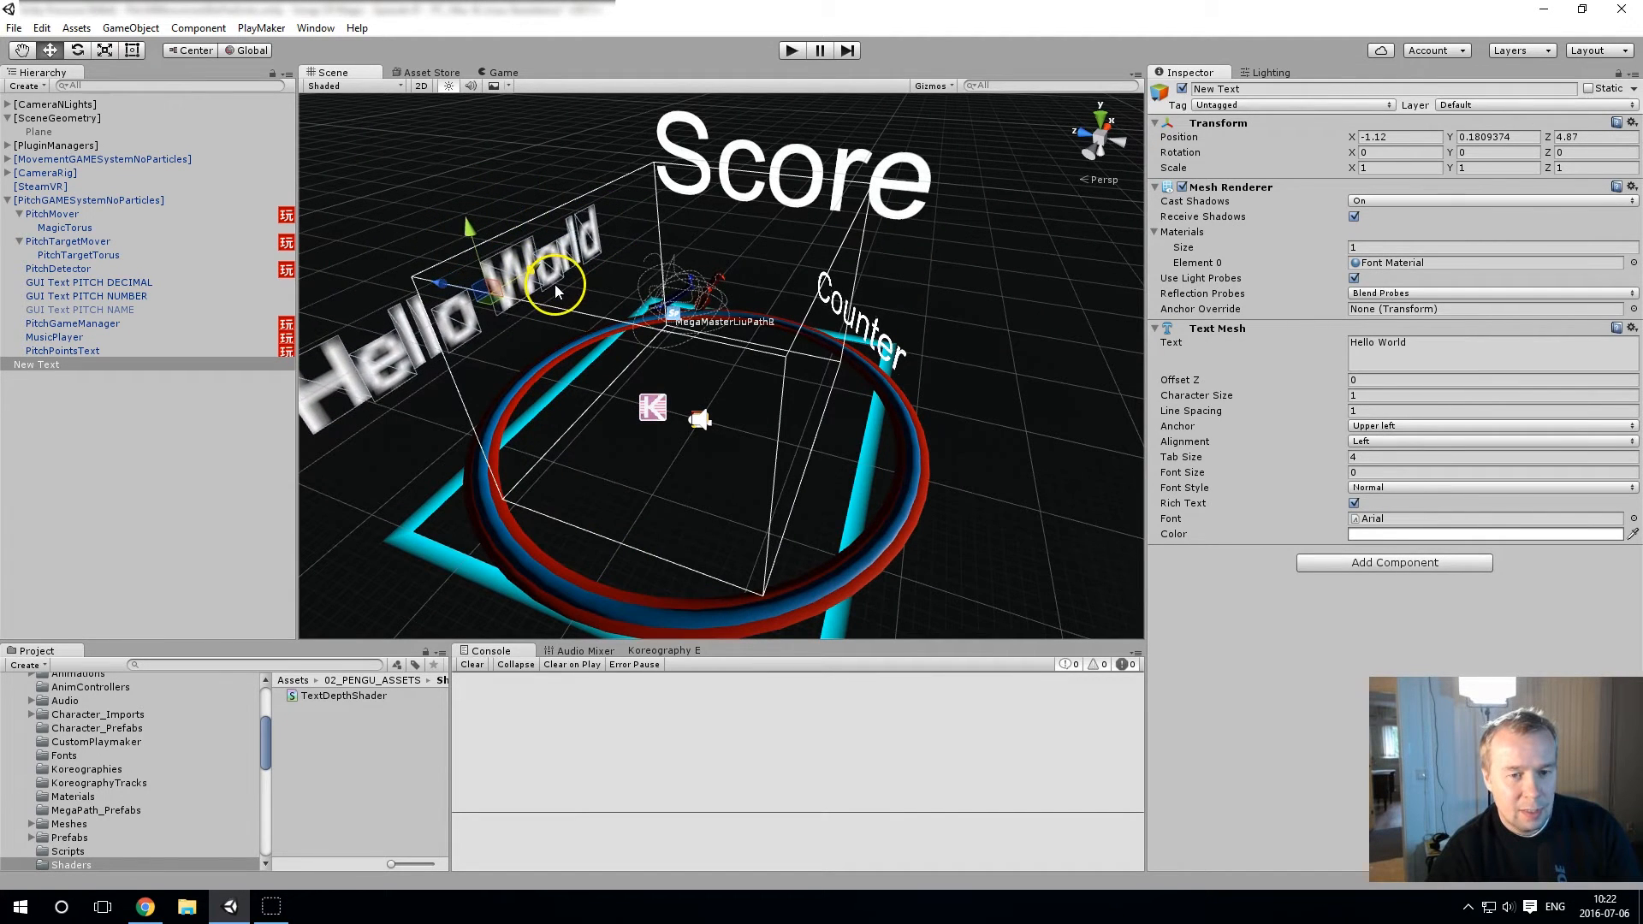
left_click_drag(697, 462, 515, 425, "alt")
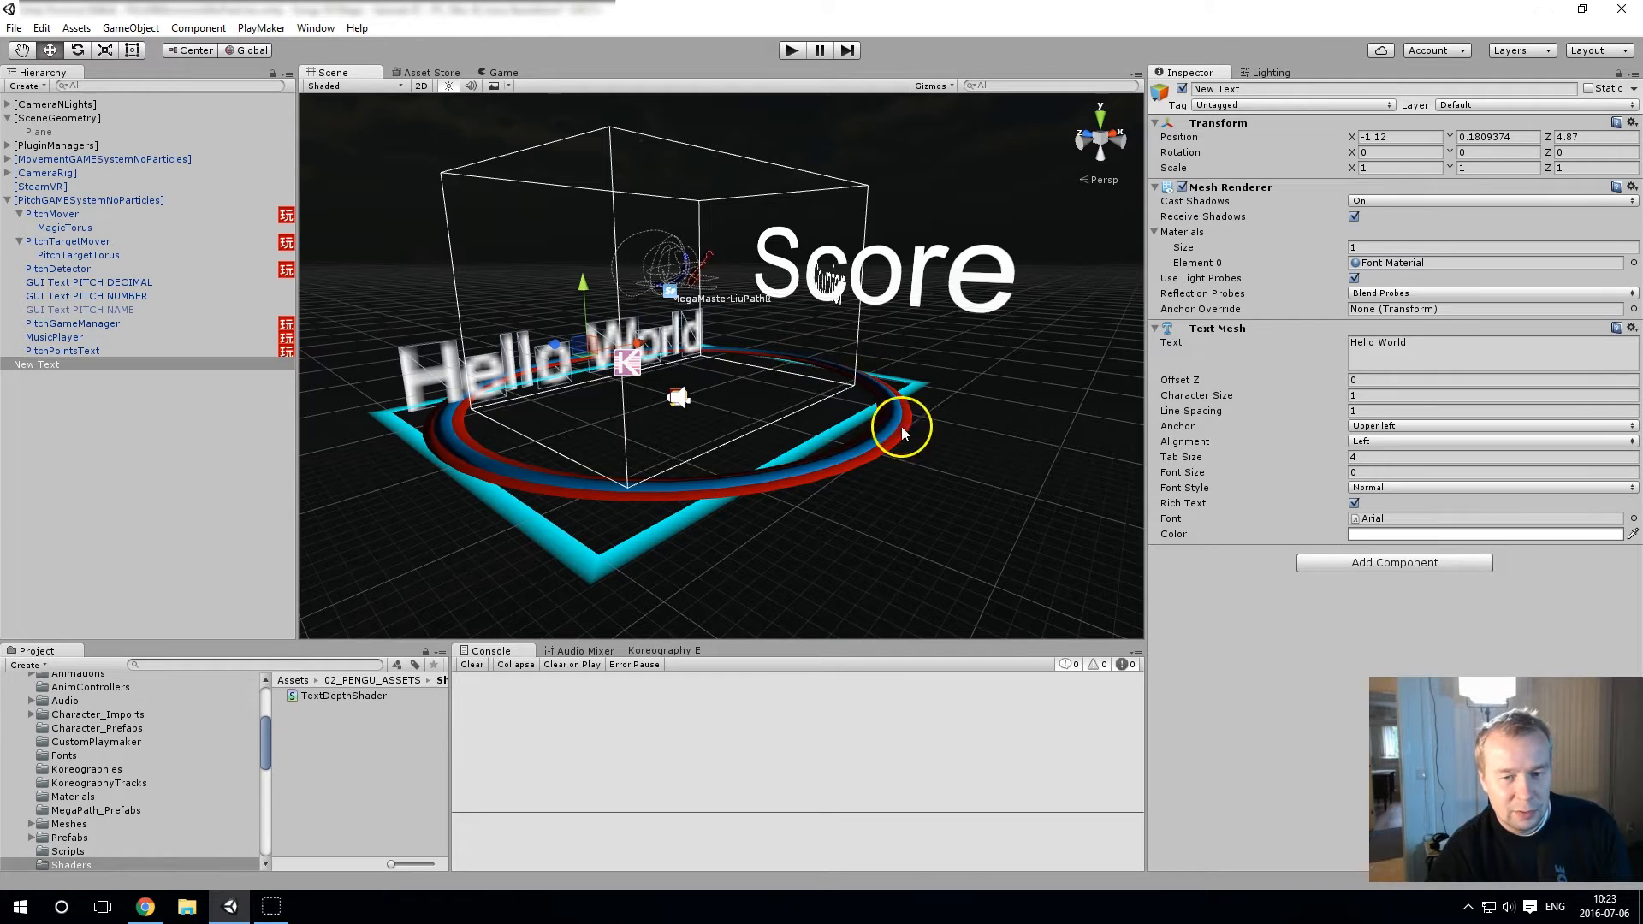
left_click_drag(557, 440, 526, 409, "alt")
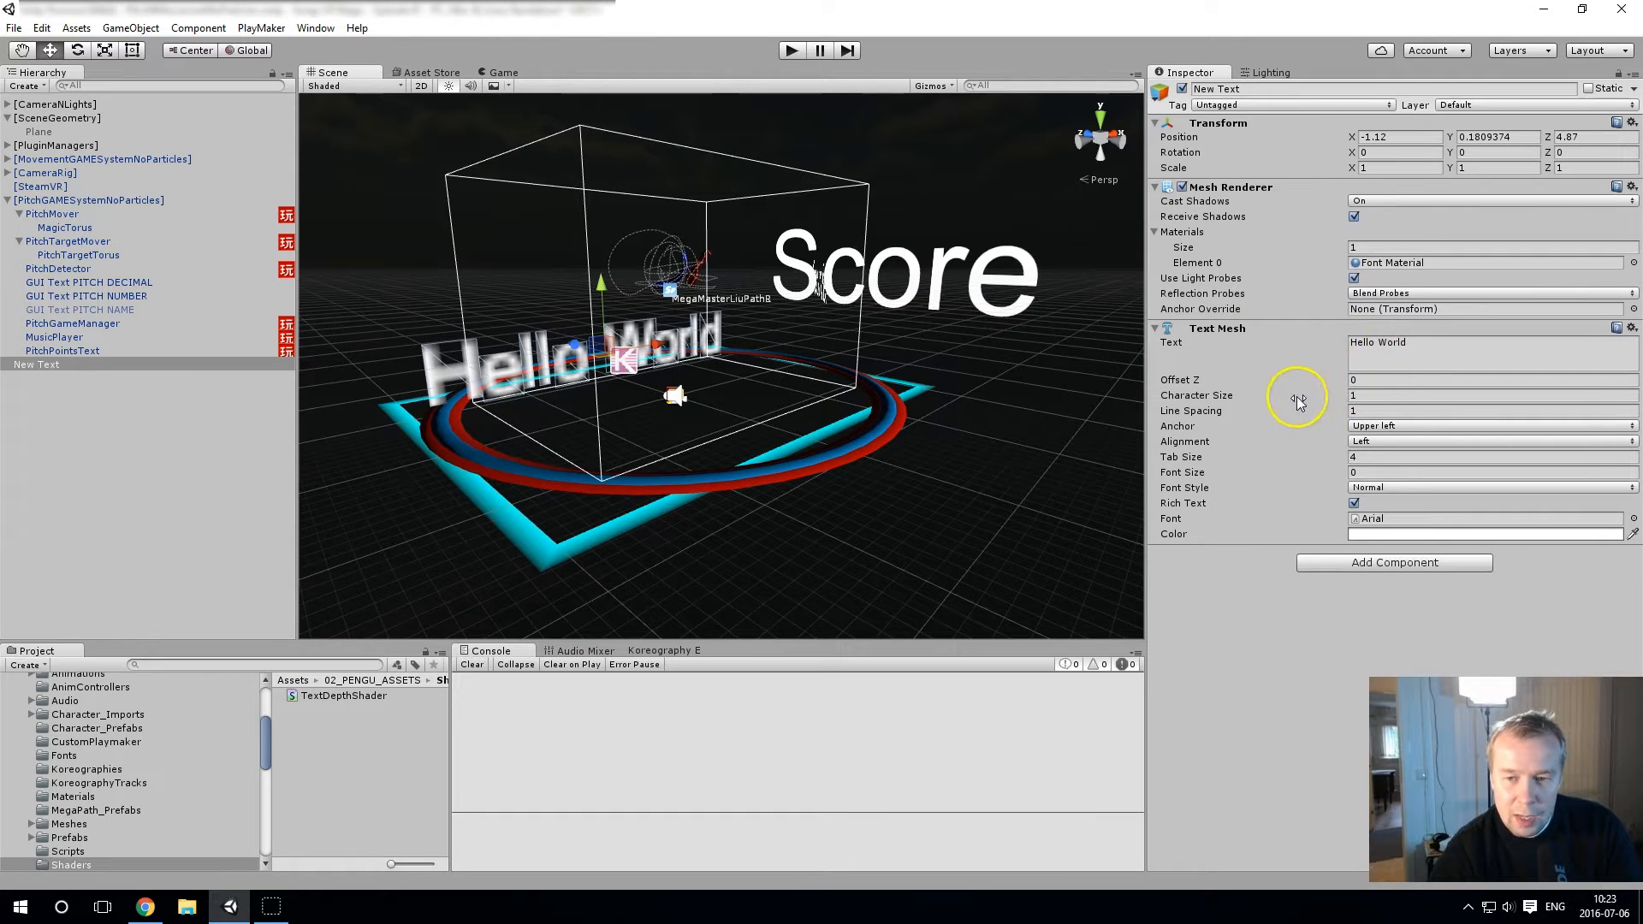
Step: Sharpen the Hello World text by setting its font size to 87 and its character size to 0.13
left_click(1349, 474)
left_click_drag(1348, 476, 1425, 485)
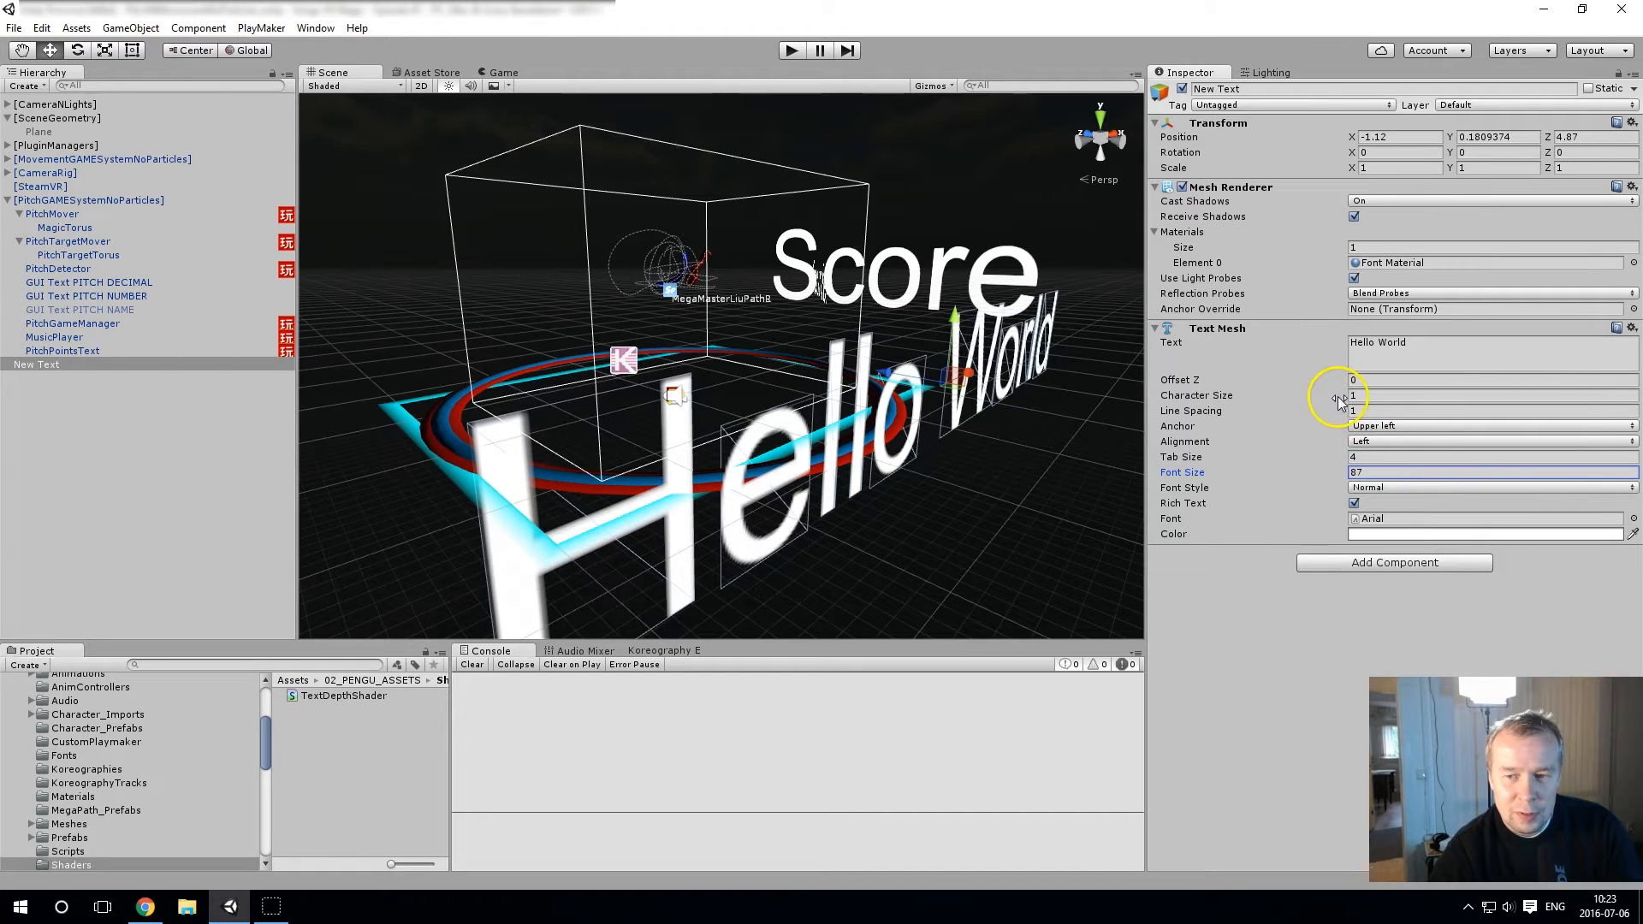
left_click_drag(1340, 397, 1315, 396)
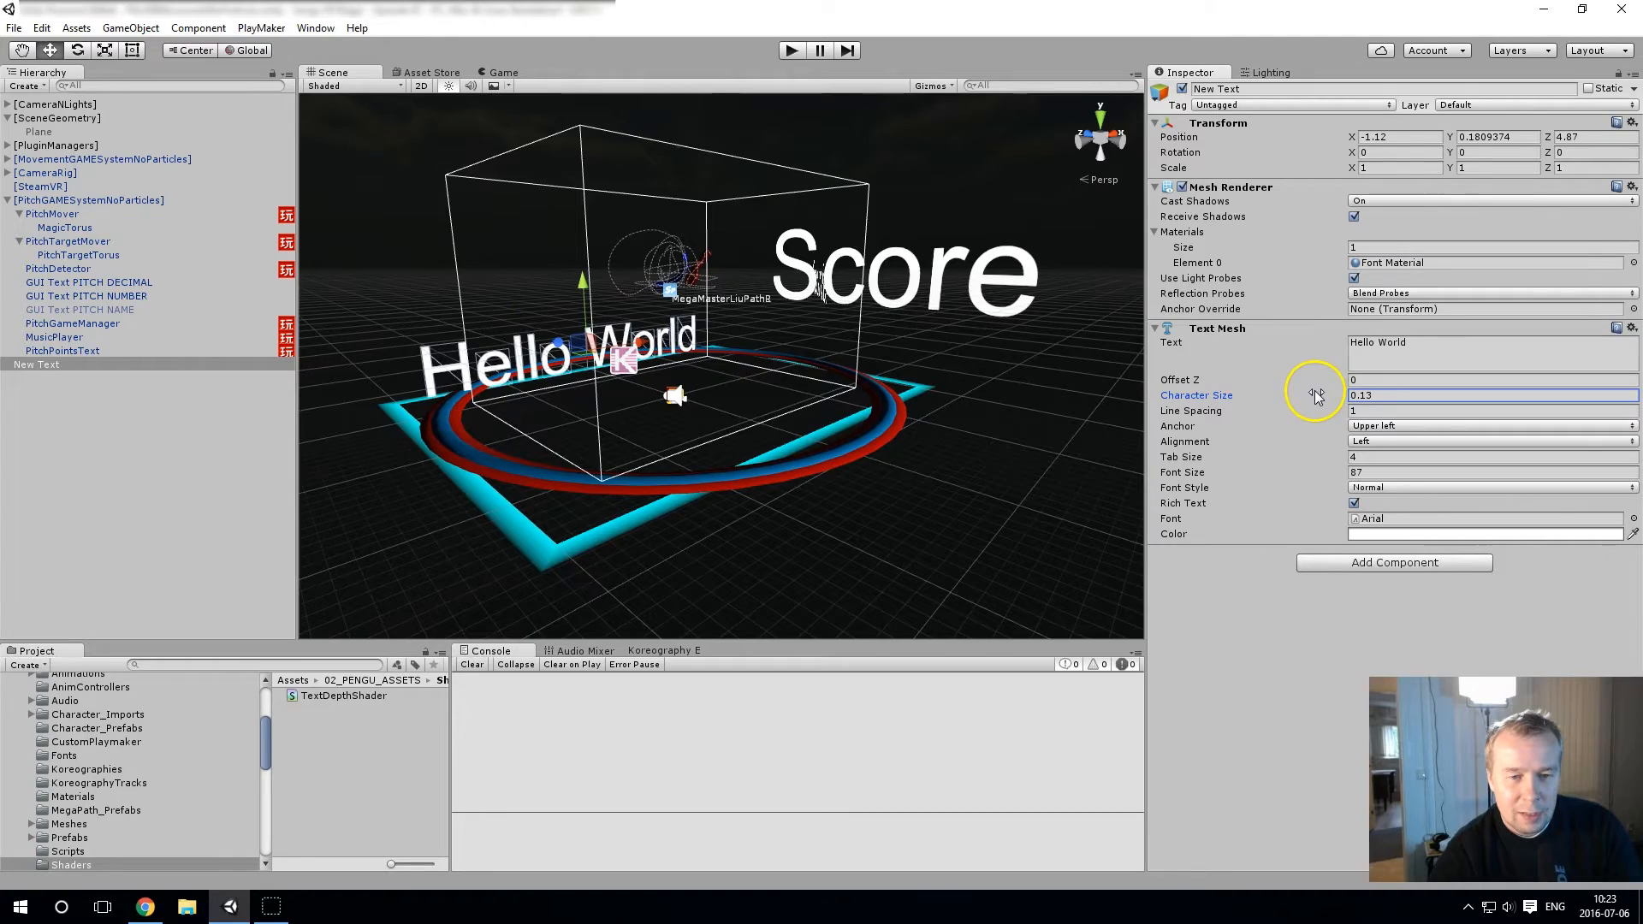
mouse_move(623, 414)
left_mouse_down("alt")
mouse_move(668, 414)
mouse_move(733, 454)
mouse_move(659, 403)
mouse_move(612, 397)
left_mouse_up("alt")
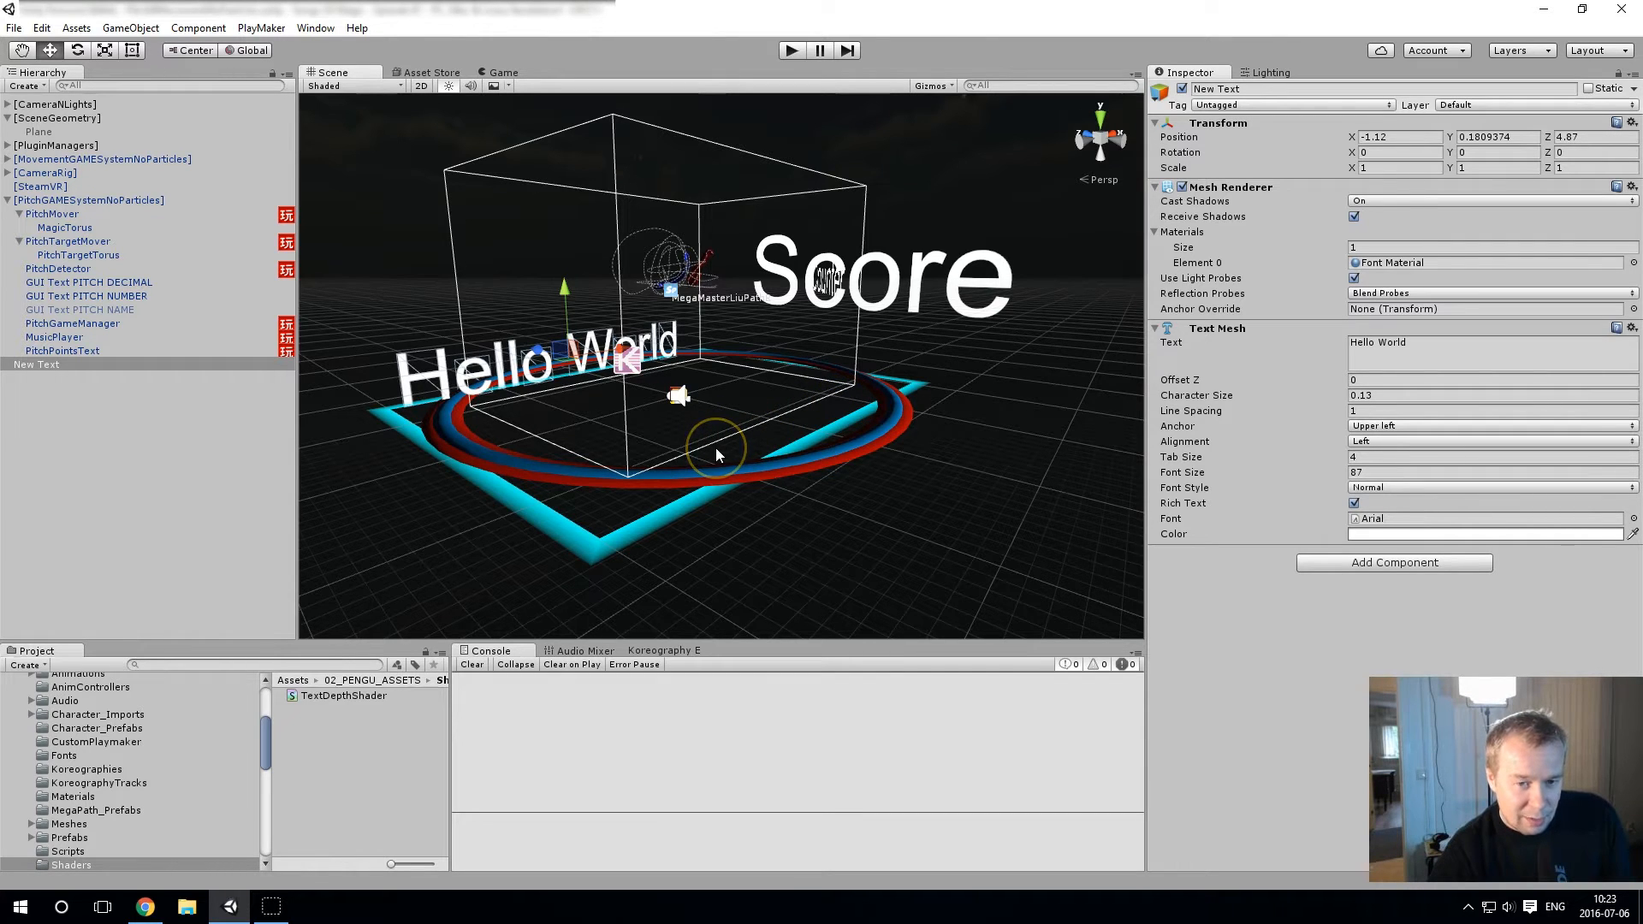
Step: View the 3DText wiki page and its address in Chrome, and return to Unity
left_click(146, 906)
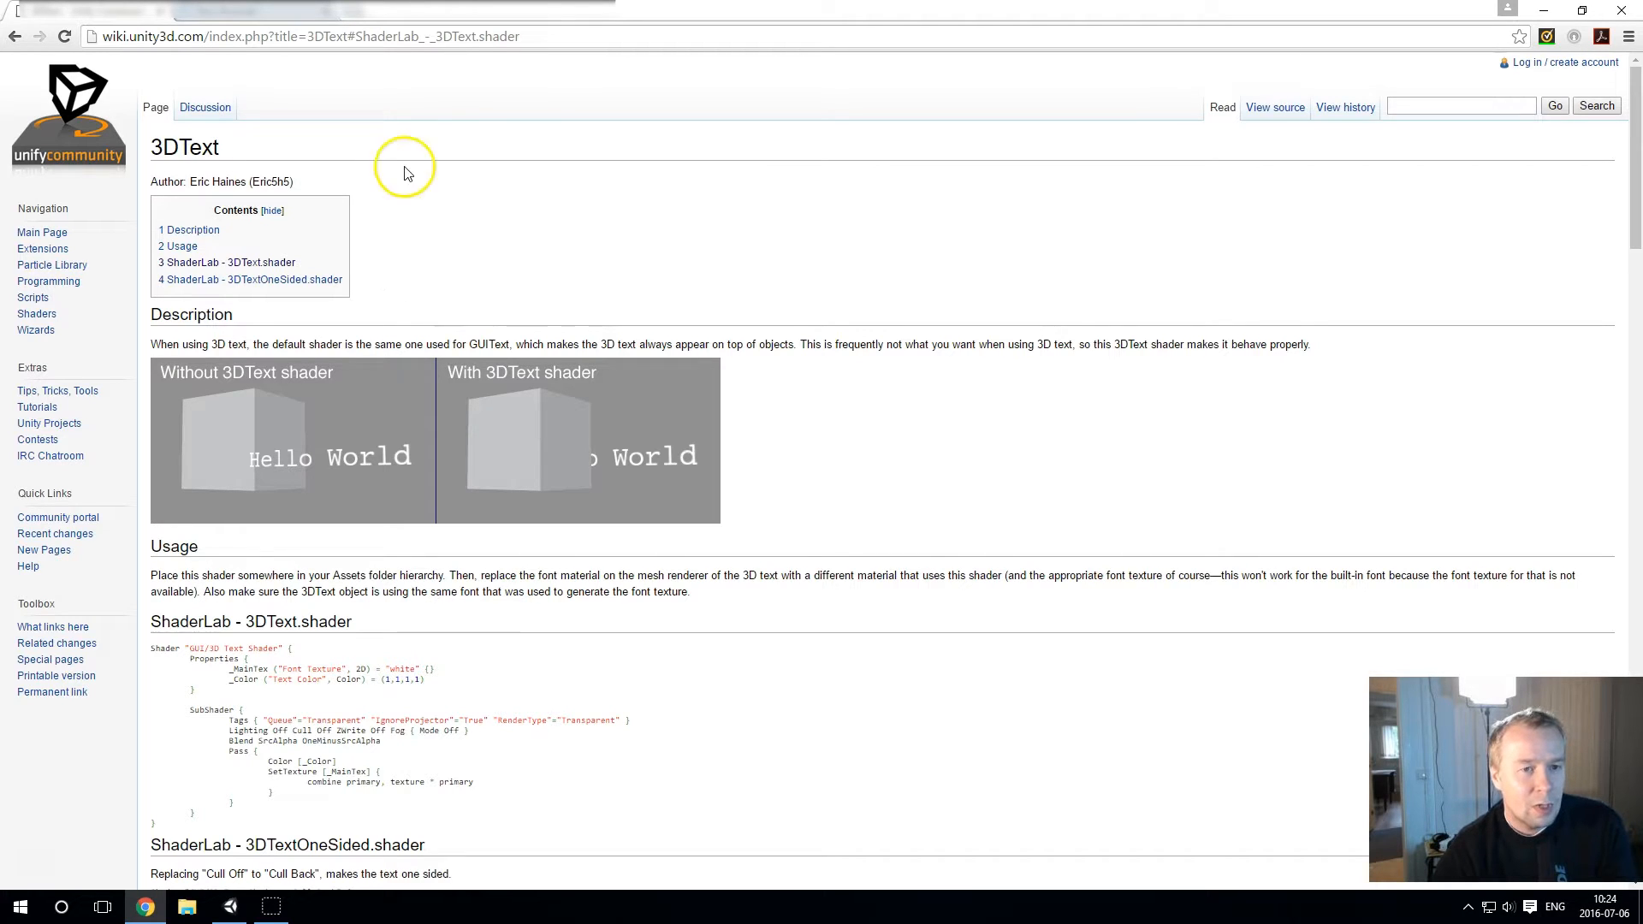
left_click(511, 37)
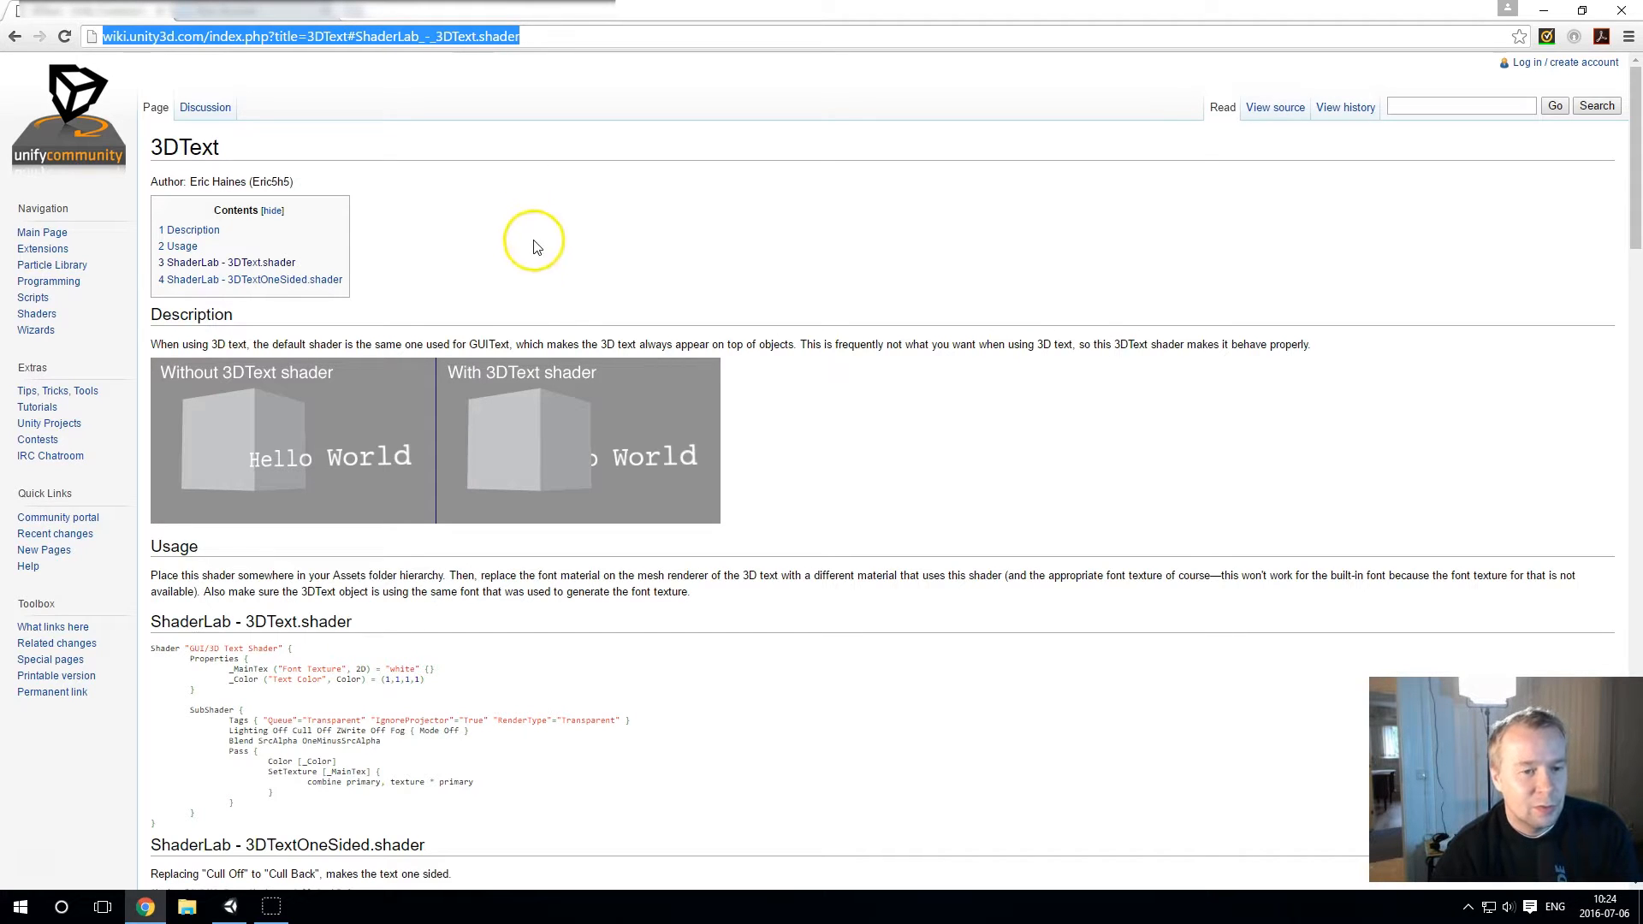
left_click(240, 912)
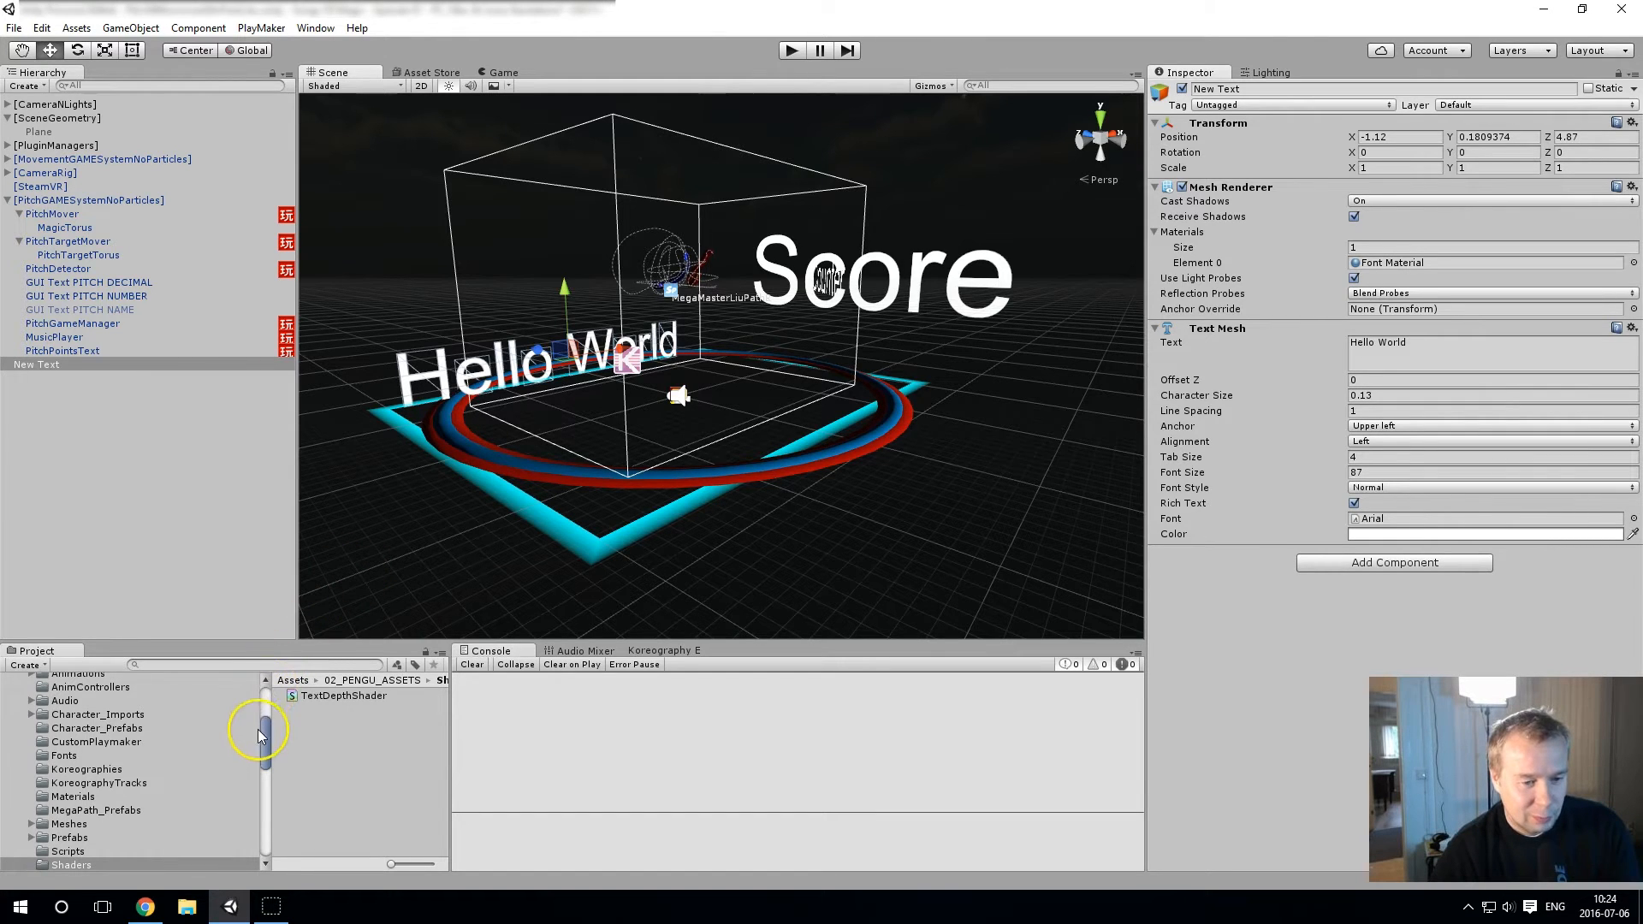
left_click_drag(263, 736, 267, 705)
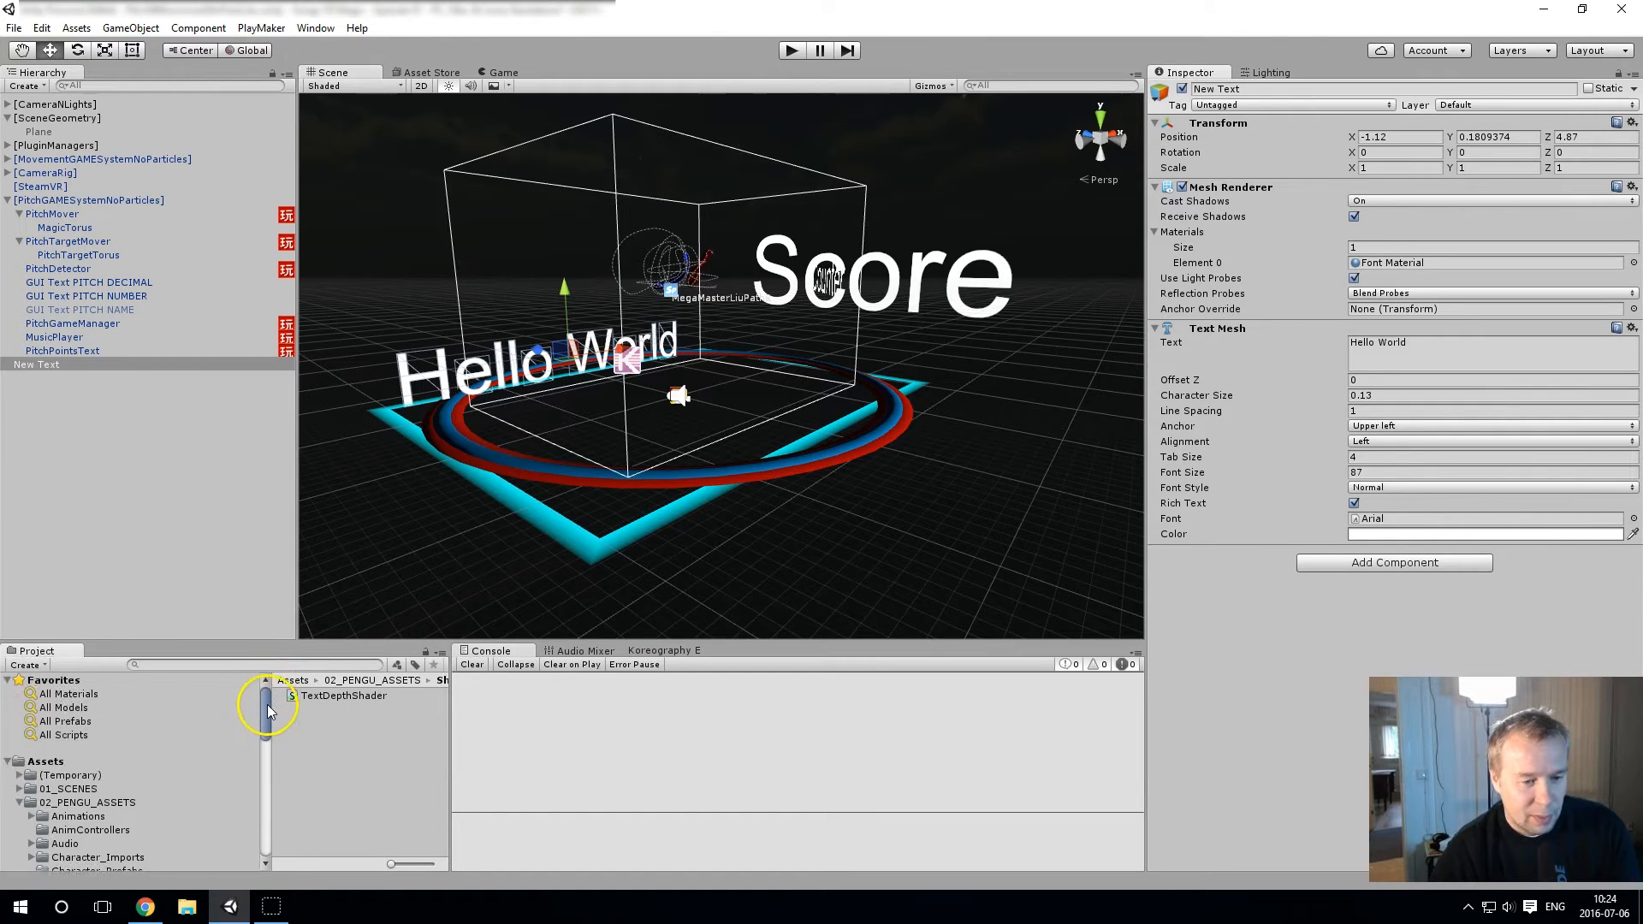
left_click(20, 803)
scroll(141, 741, "down", 10)
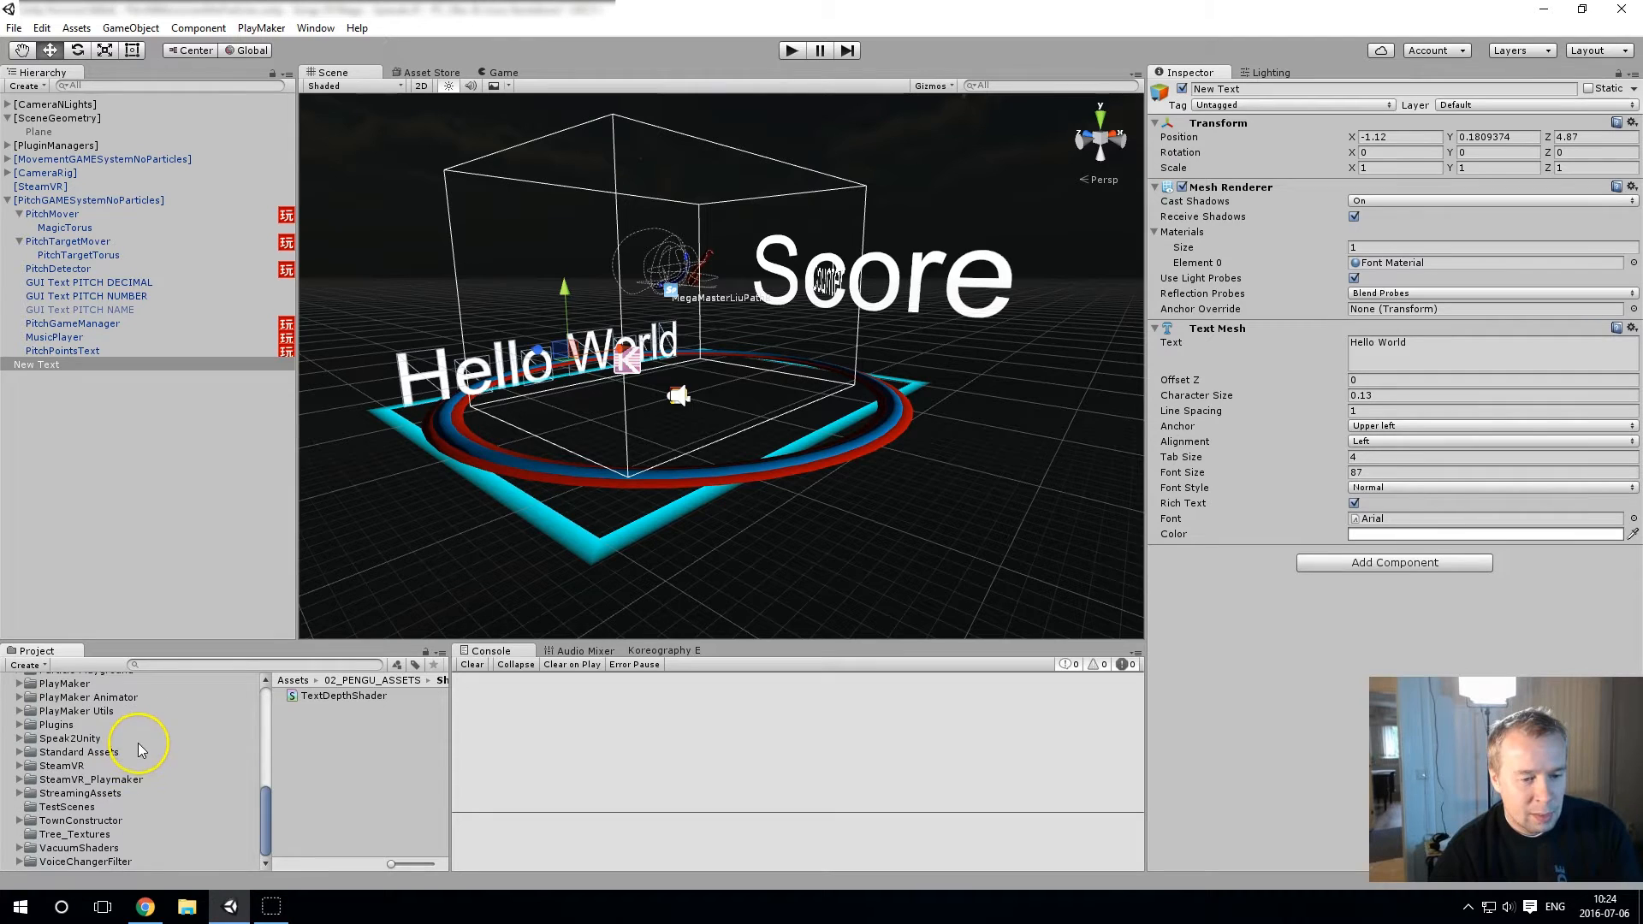
right_click(211, 779)
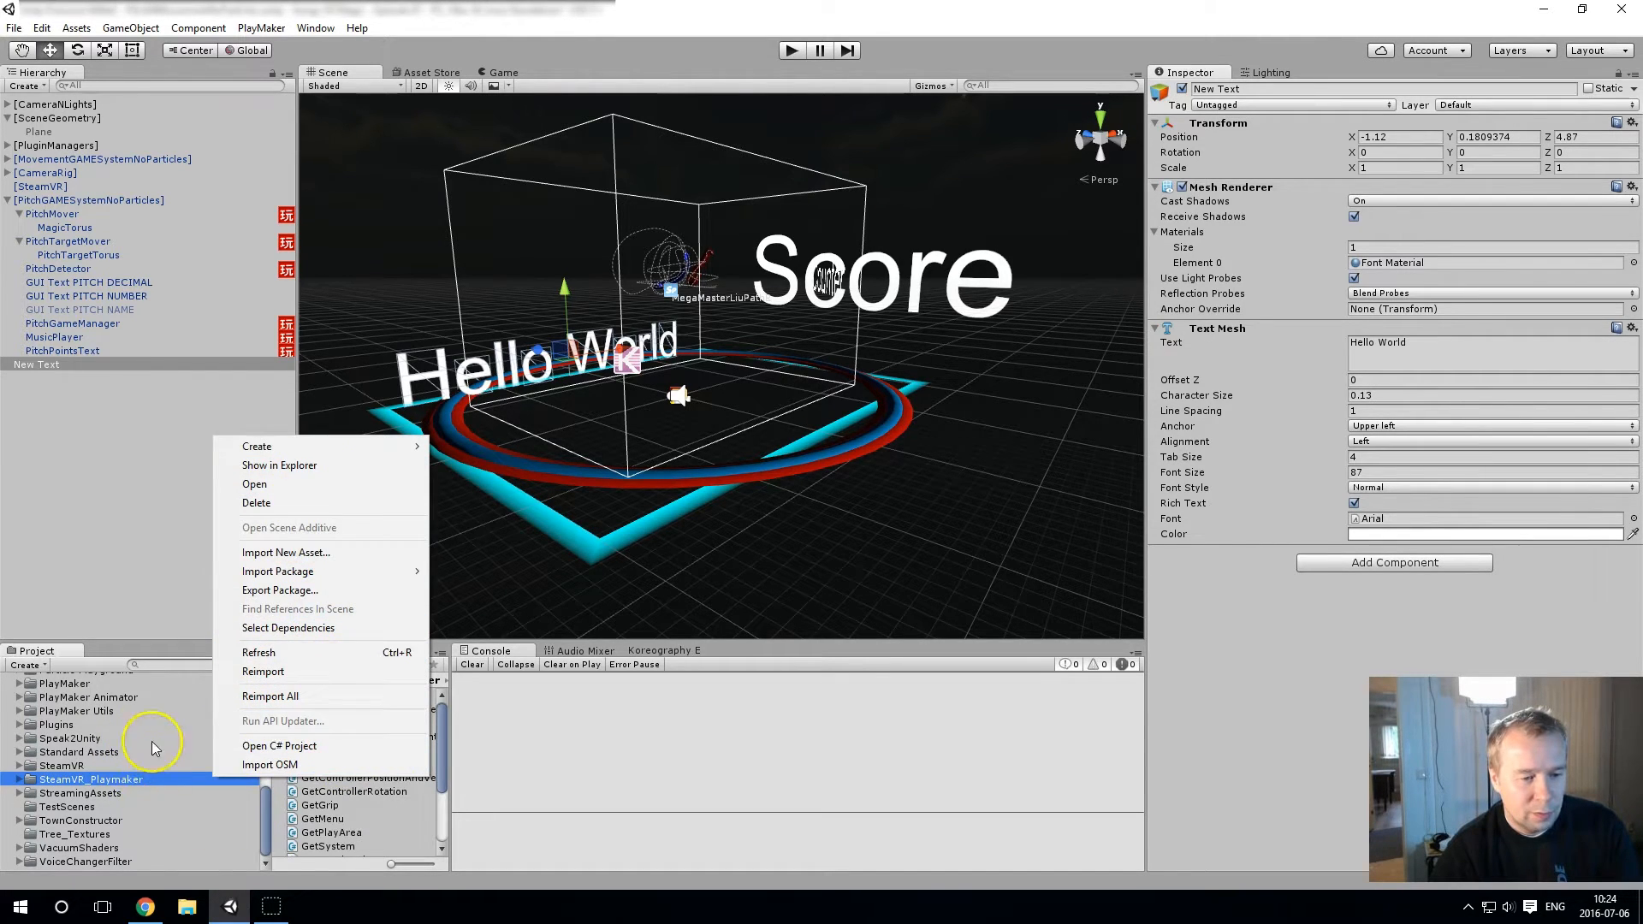
left_click(55, 725)
scroll(81, 723, "up", 10)
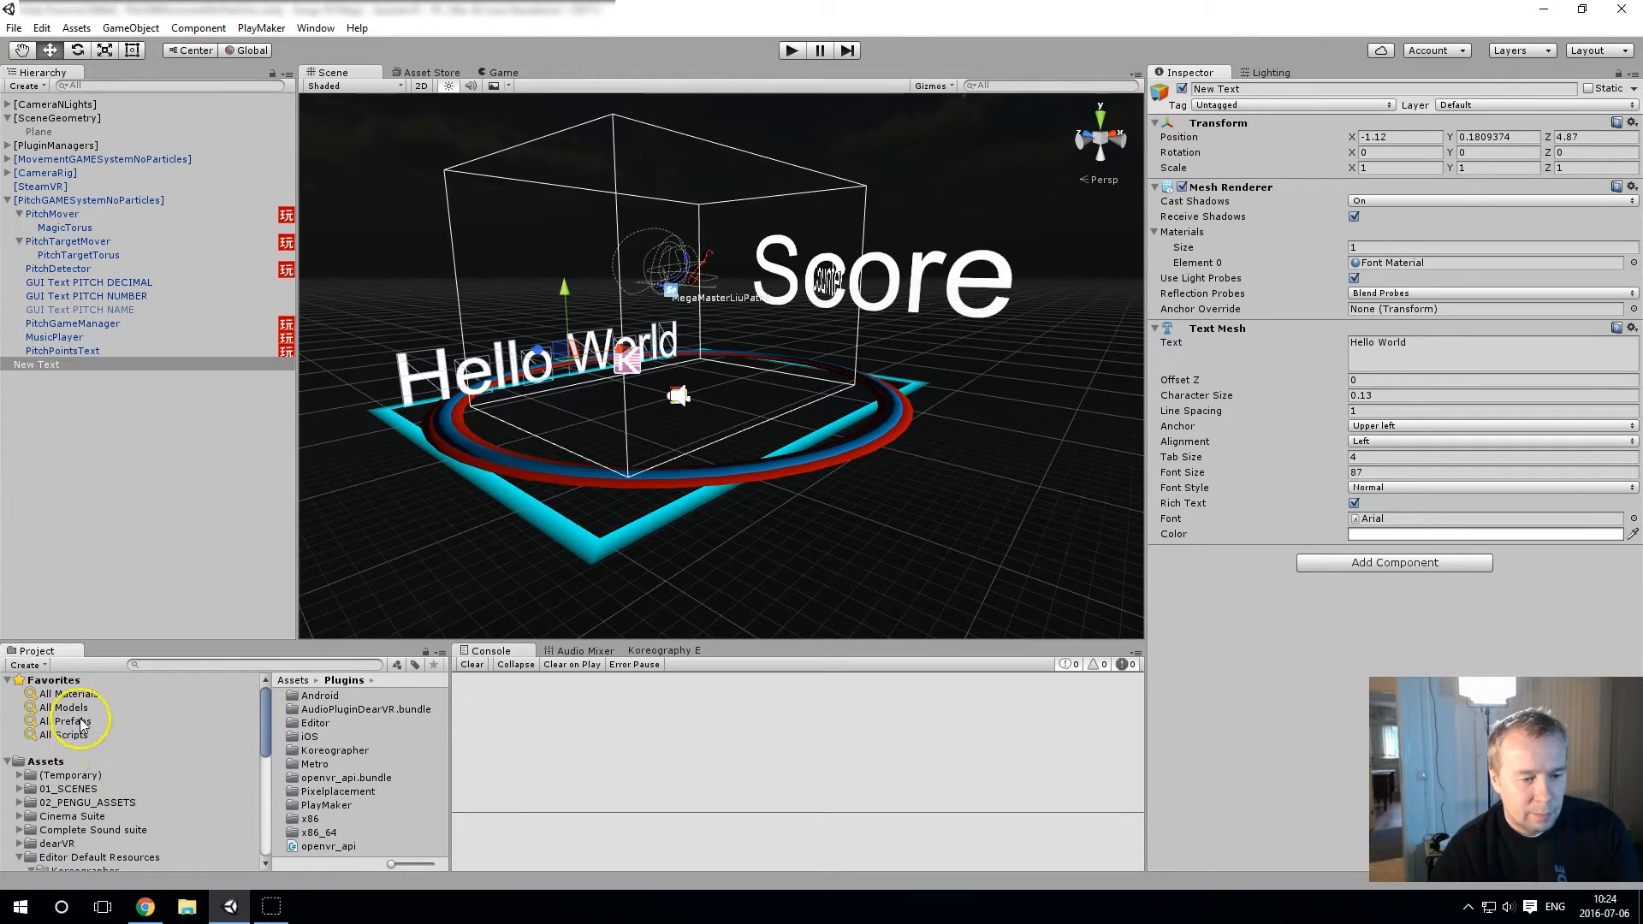
Step: Create a folder named Tutorial directly in the project's Assets folder and open it
left_click(66, 762)
scroll(351, 821, "down", 10)
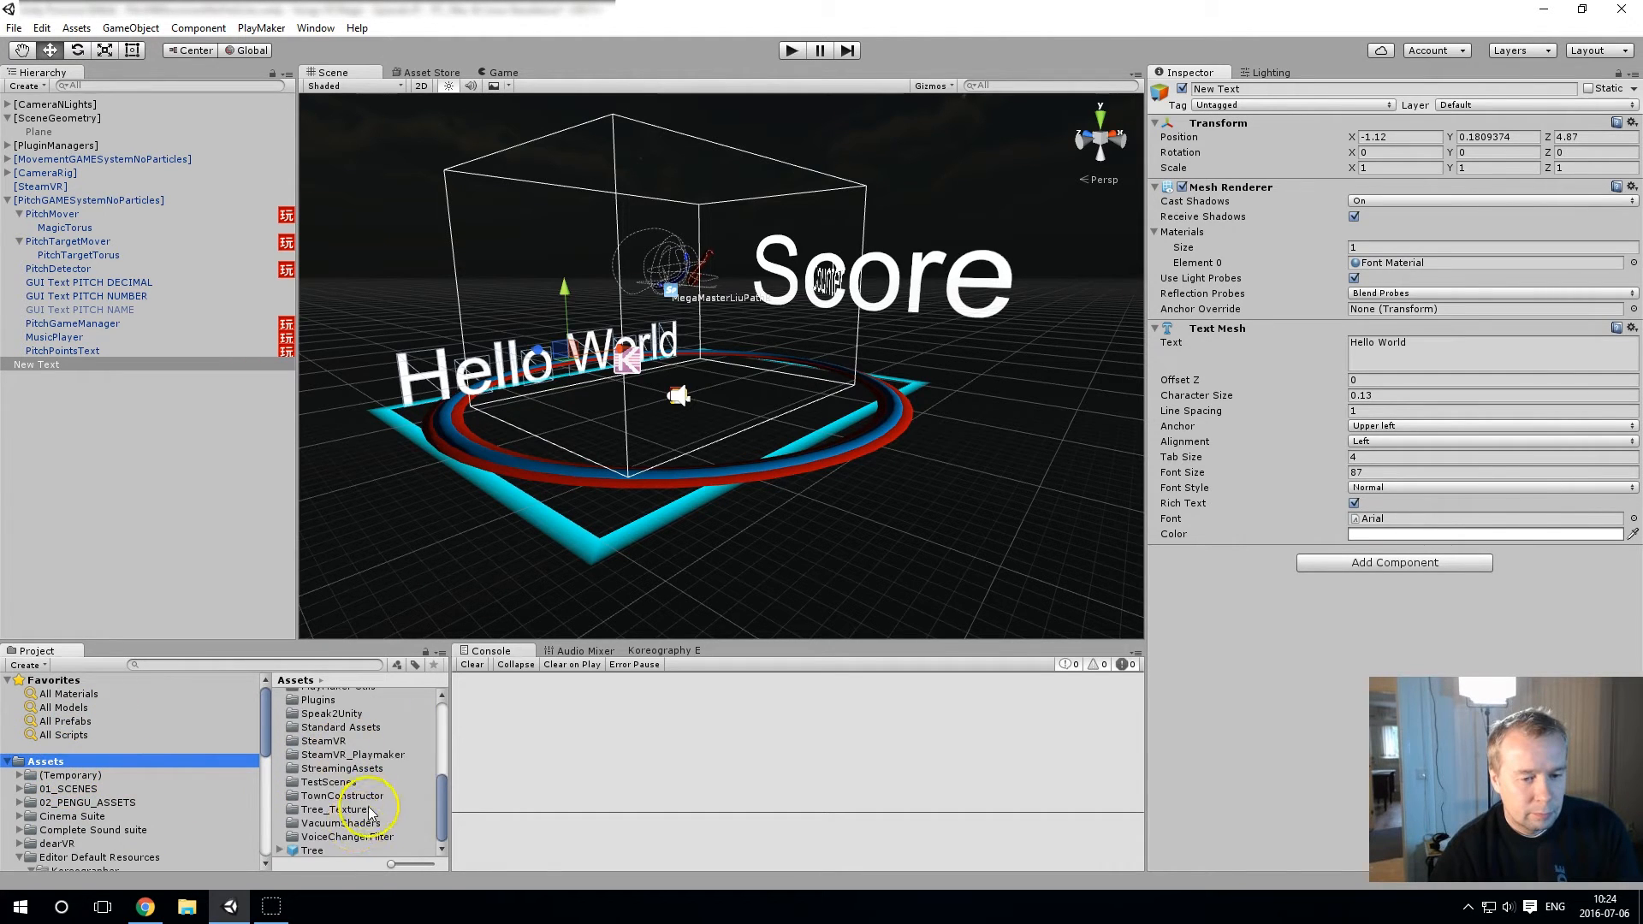
right_click(396, 850)
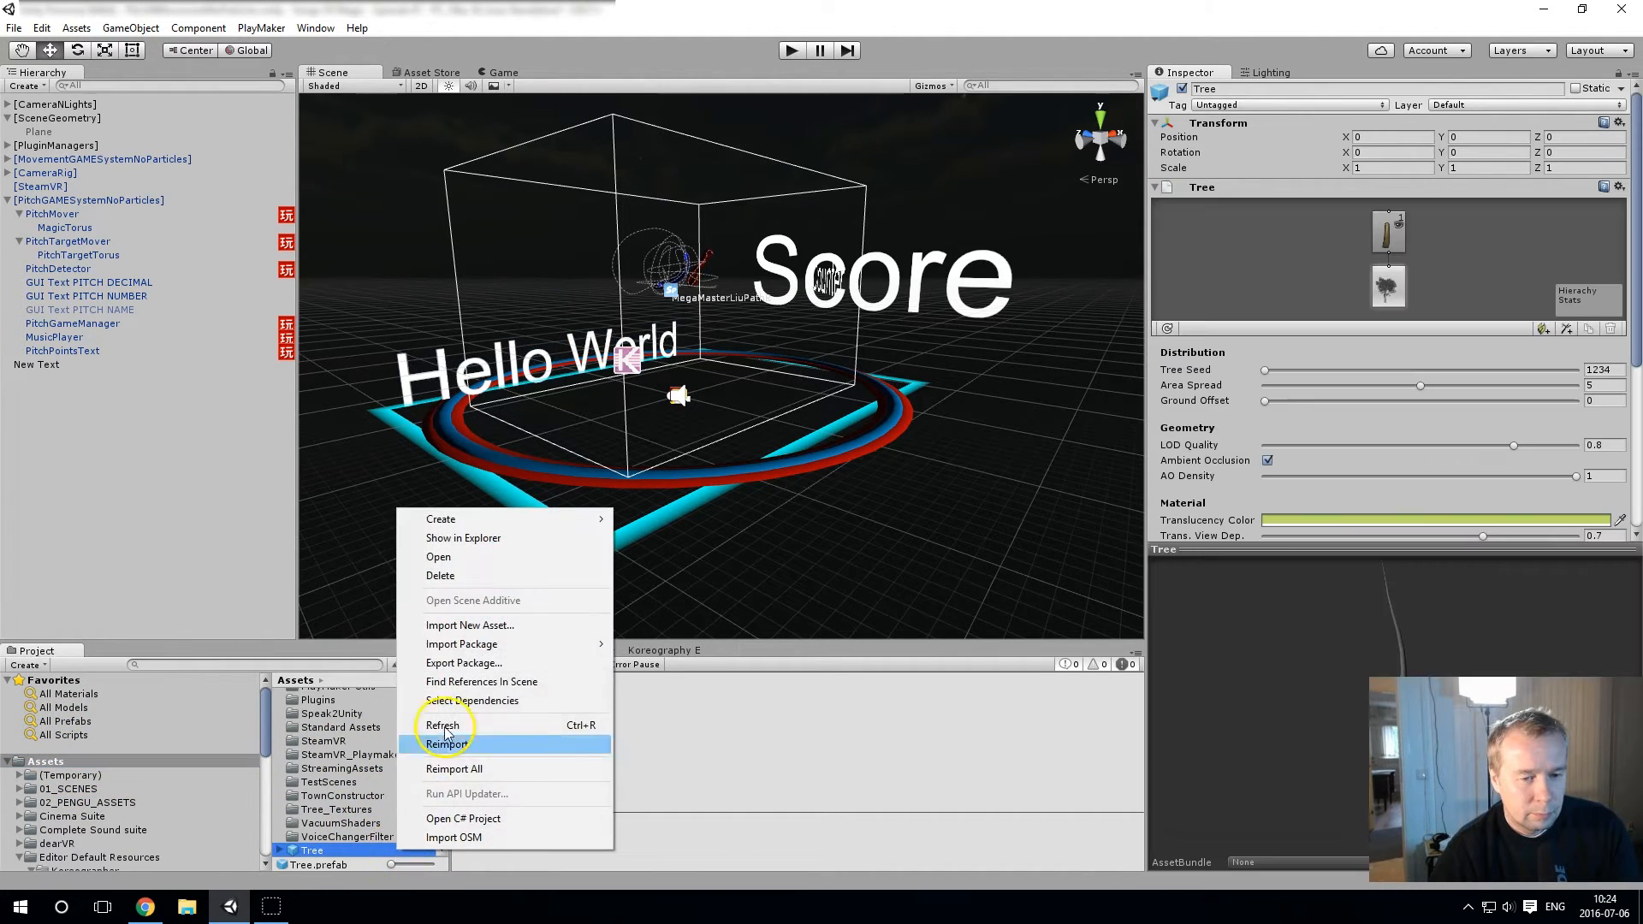
mouse_move(548, 523)
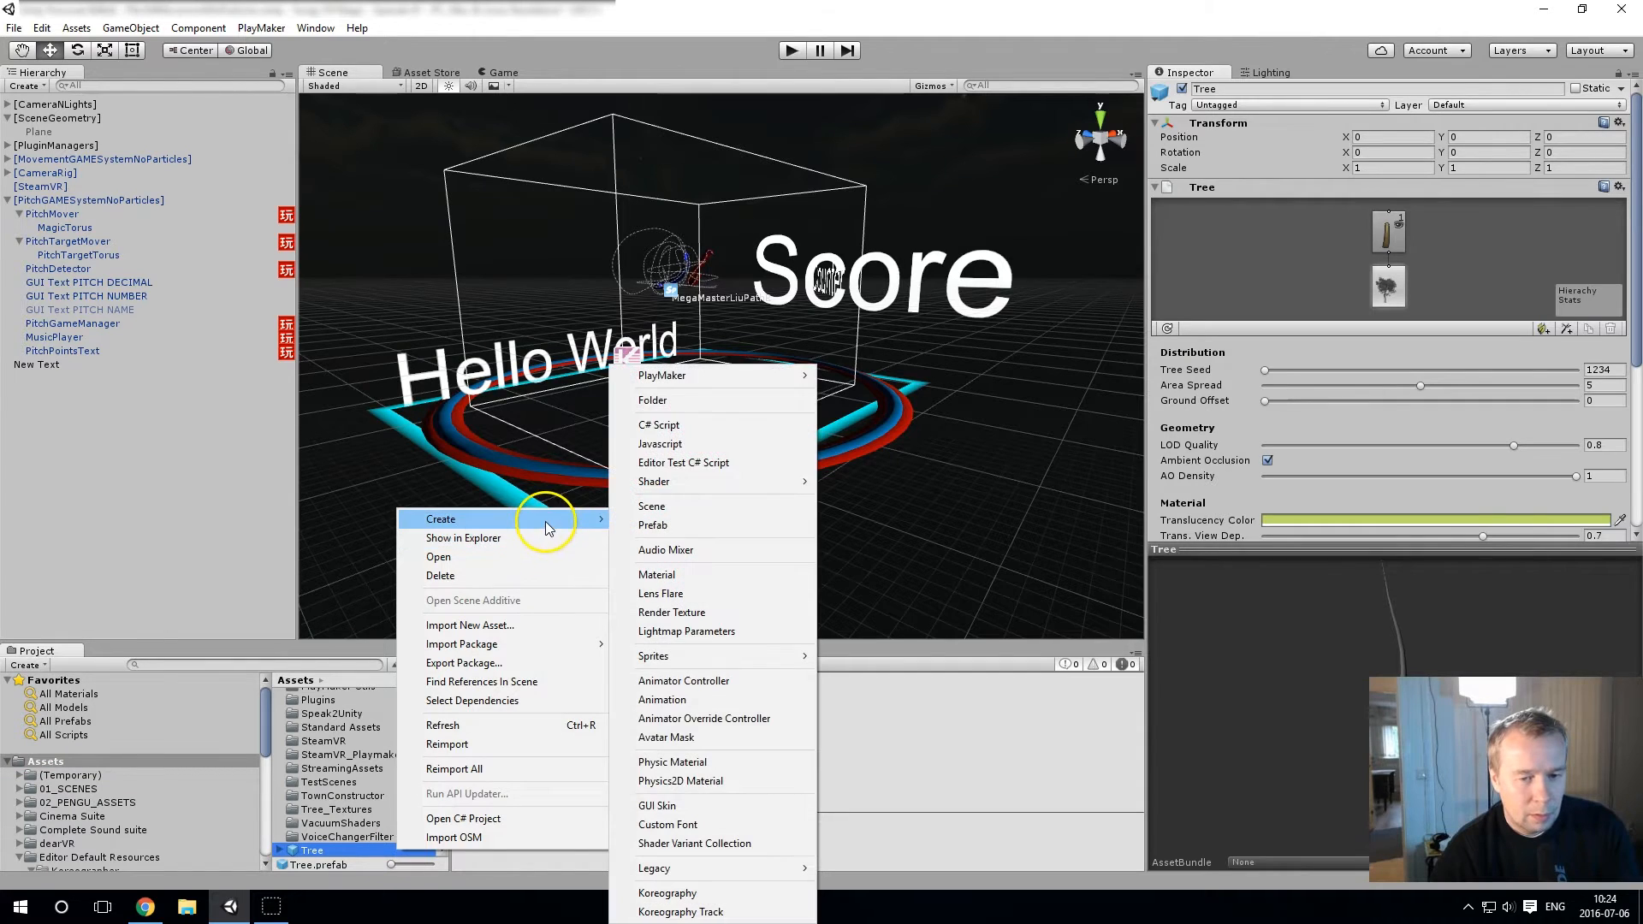
left_click(717, 398)
type("Tutorial")
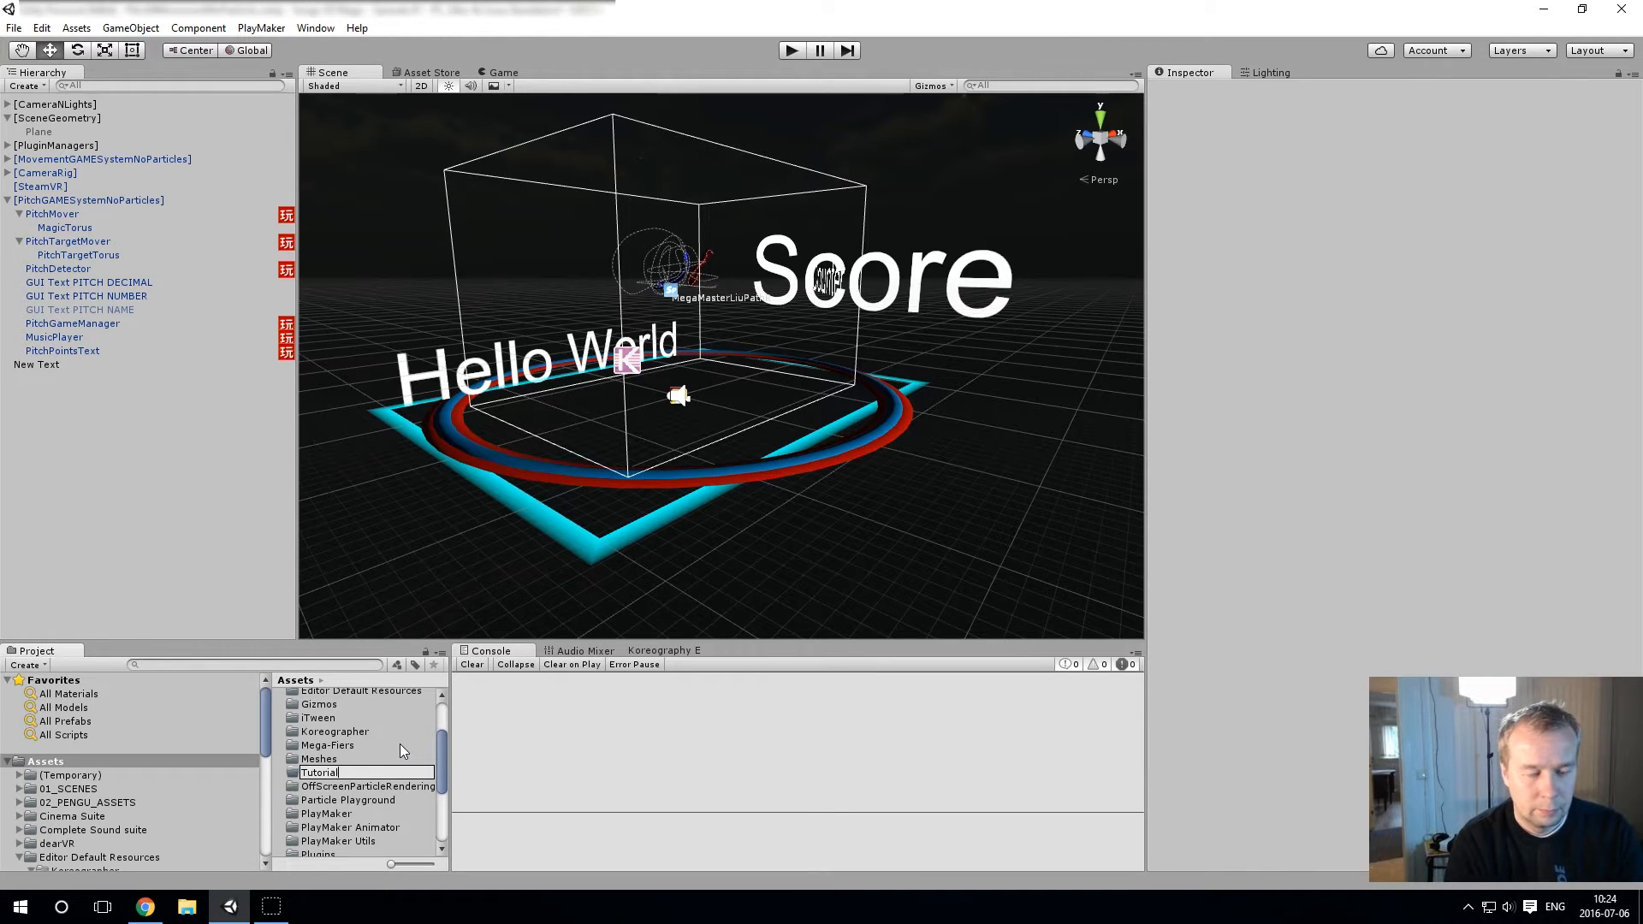
key("Return")
left_click(323, 808)
double_click(323, 809)
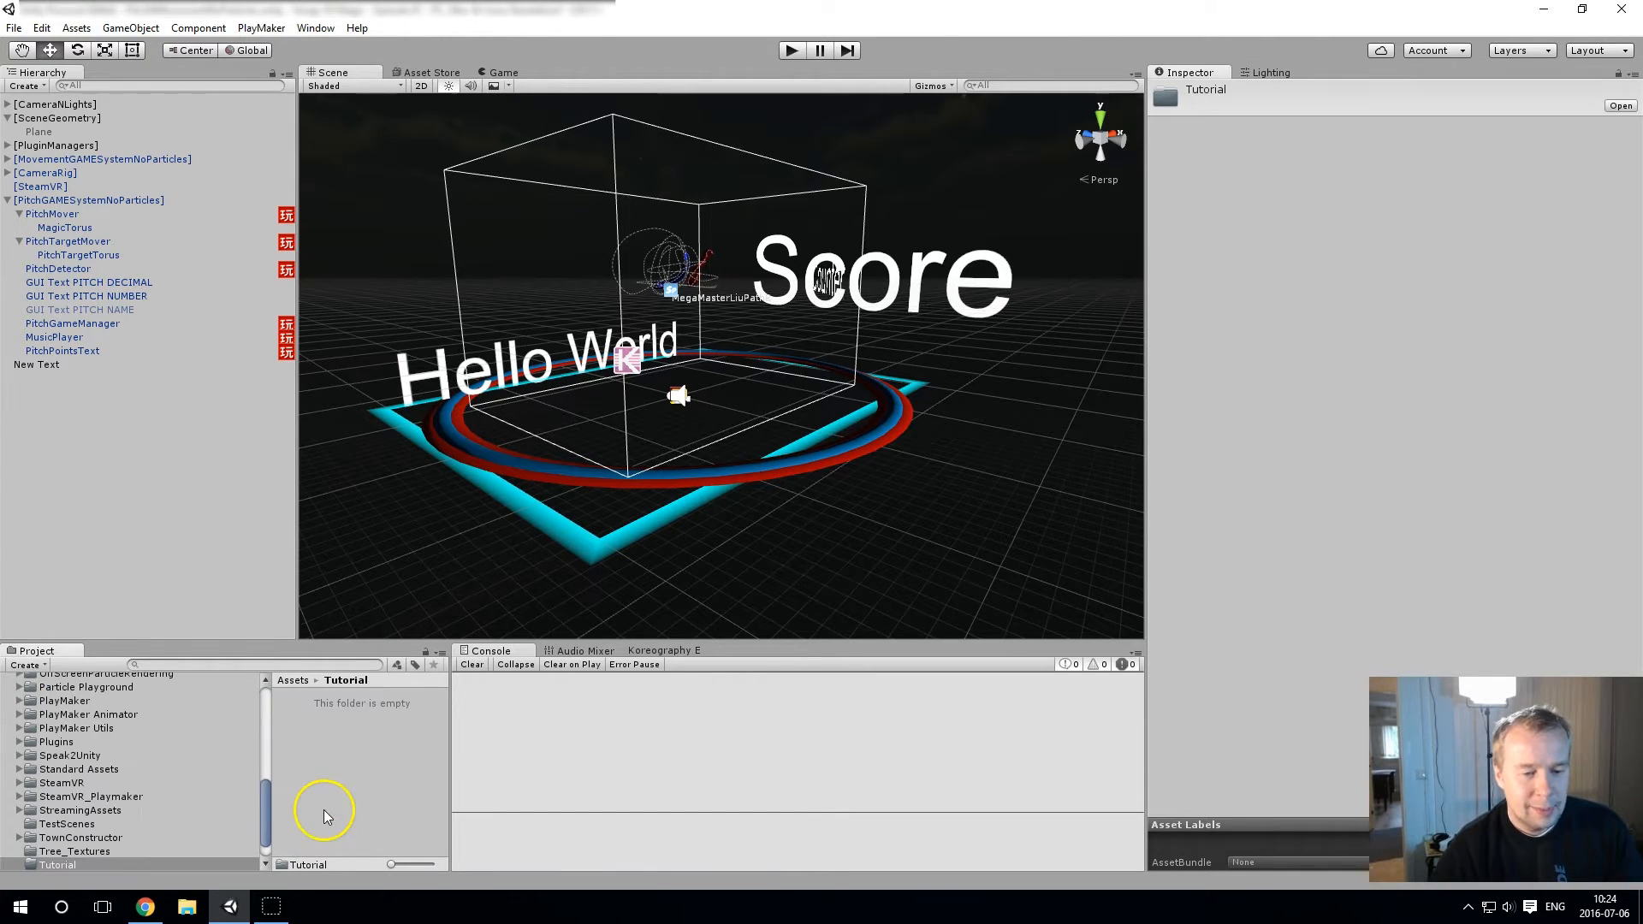
Step: Create a Standard Surface Shader named TextZShader in the Tutorial folder
right_click(326, 732)
mouse_move(464, 398)
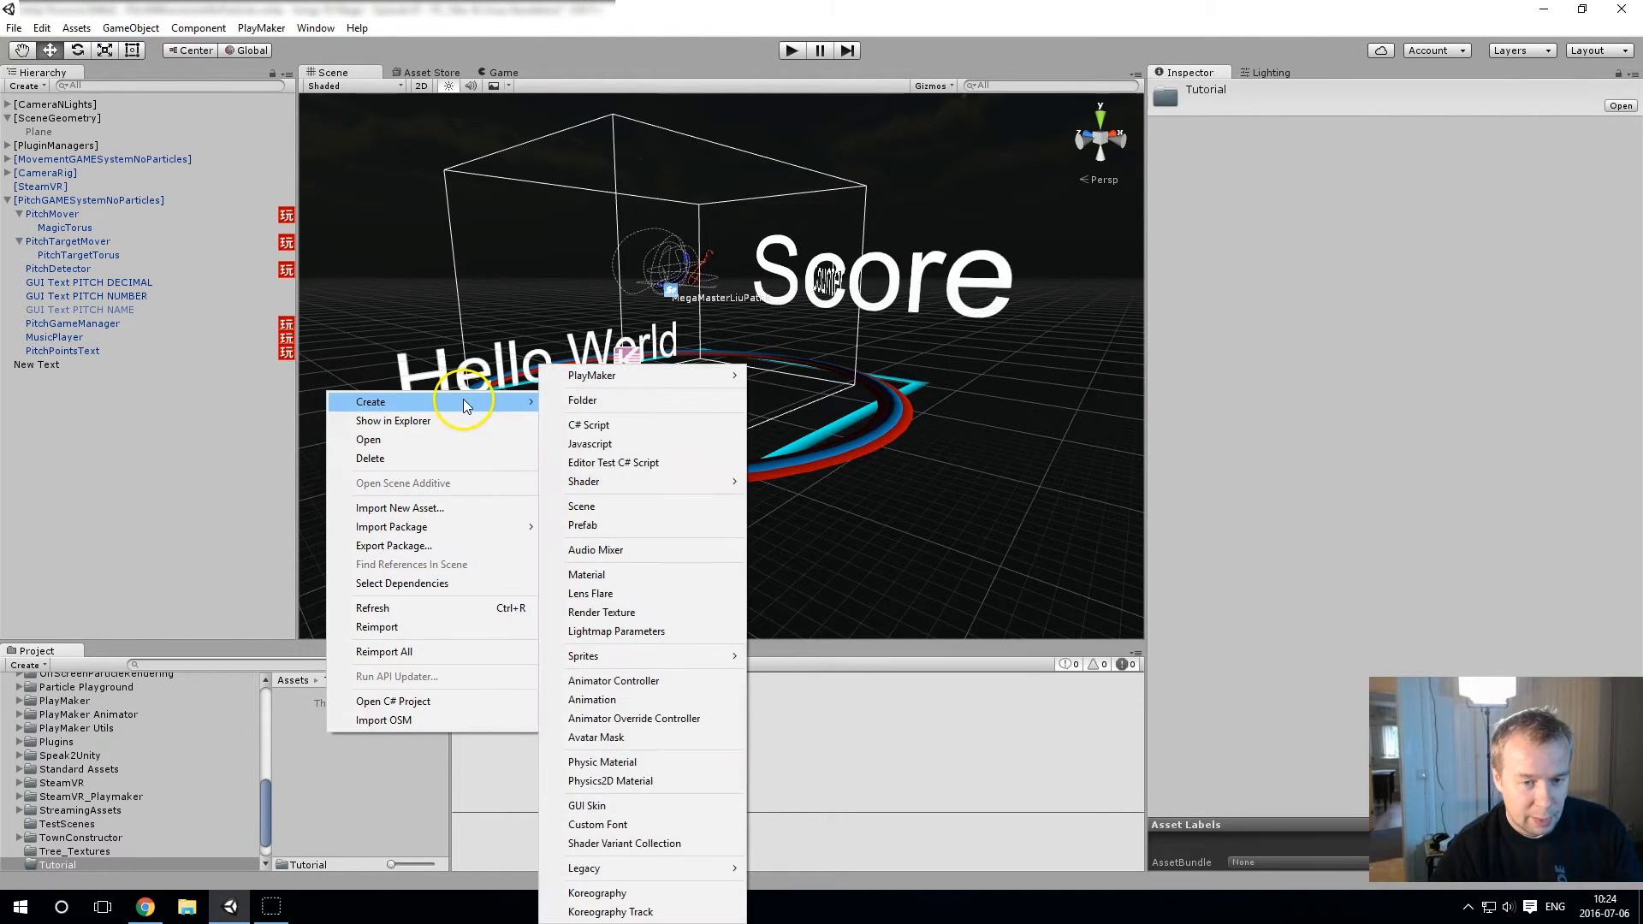
mouse_move(633, 484)
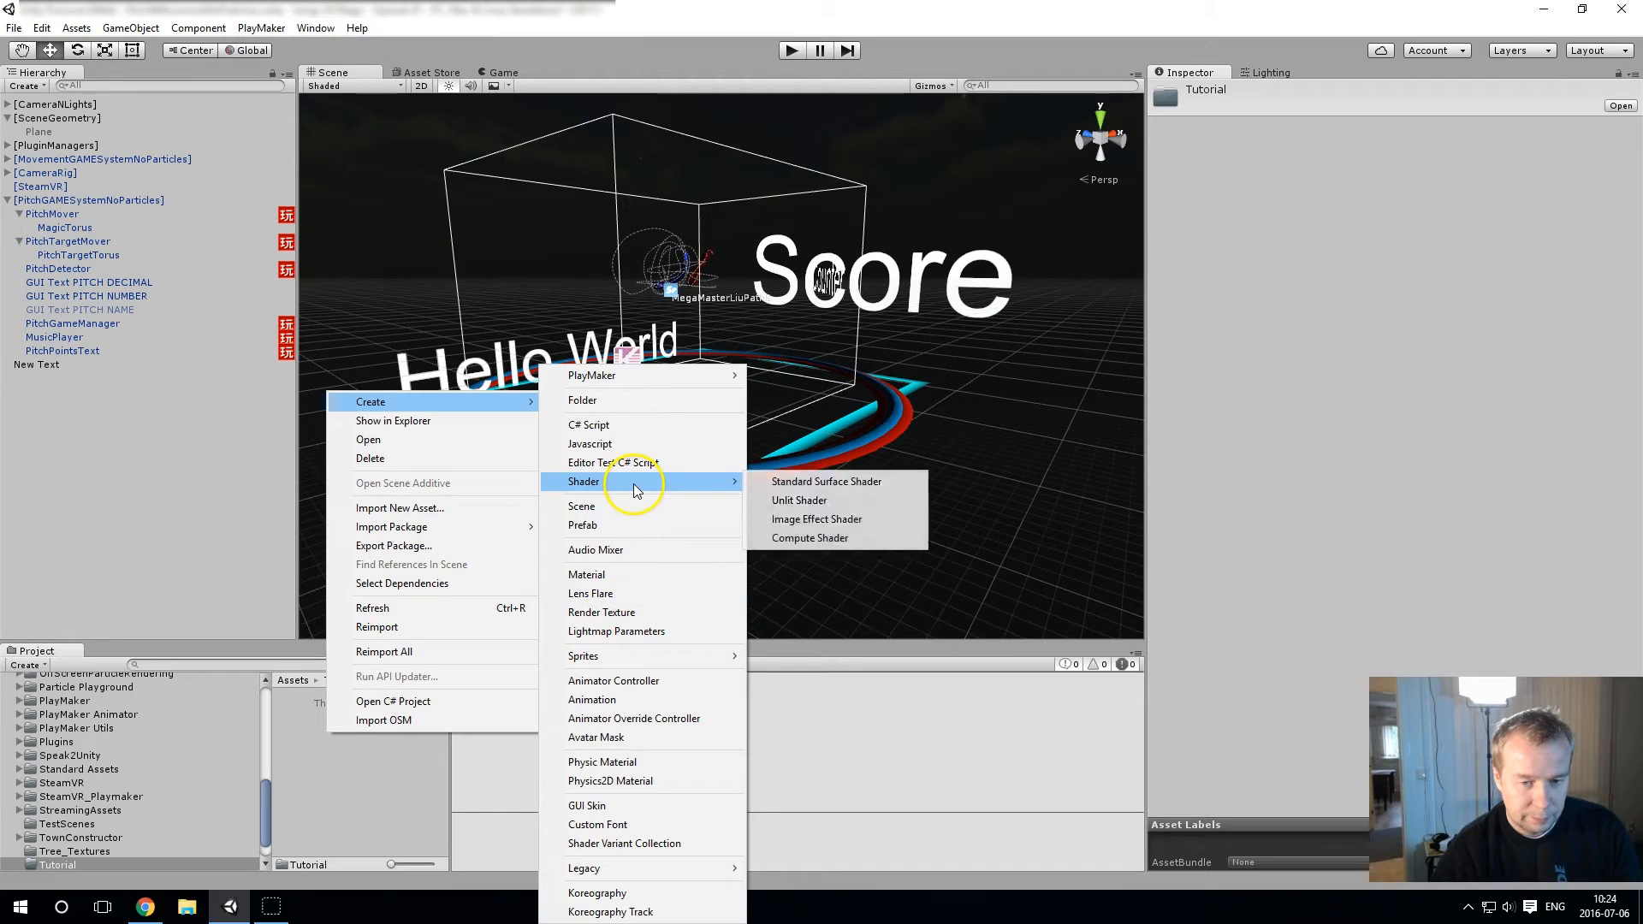
left_click(803, 484)
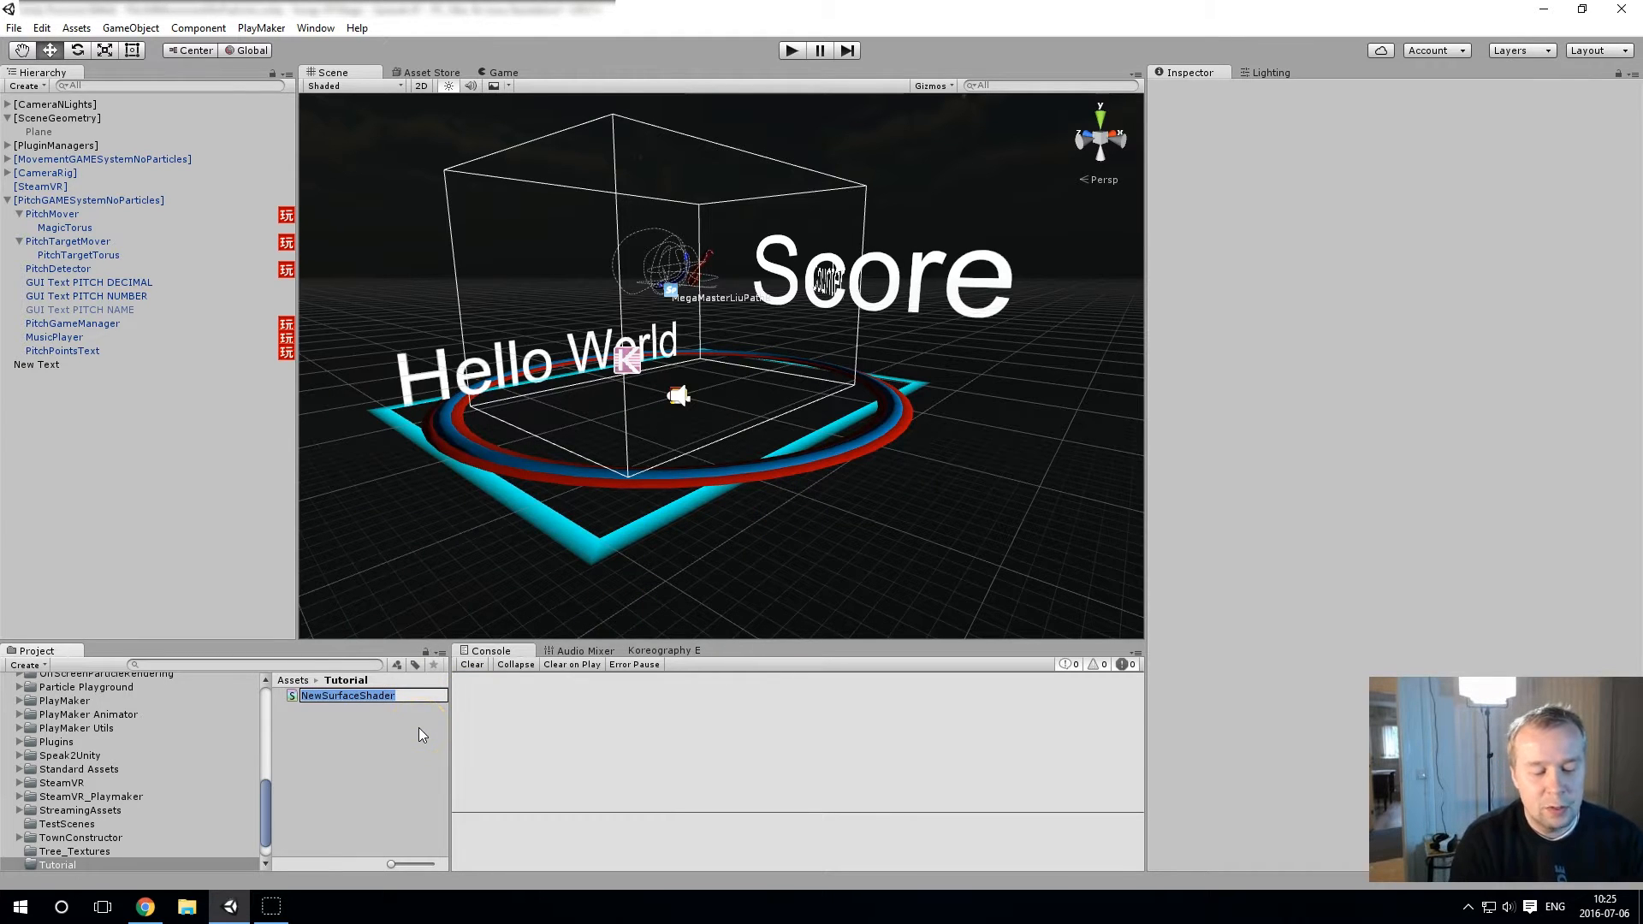
type("Text")
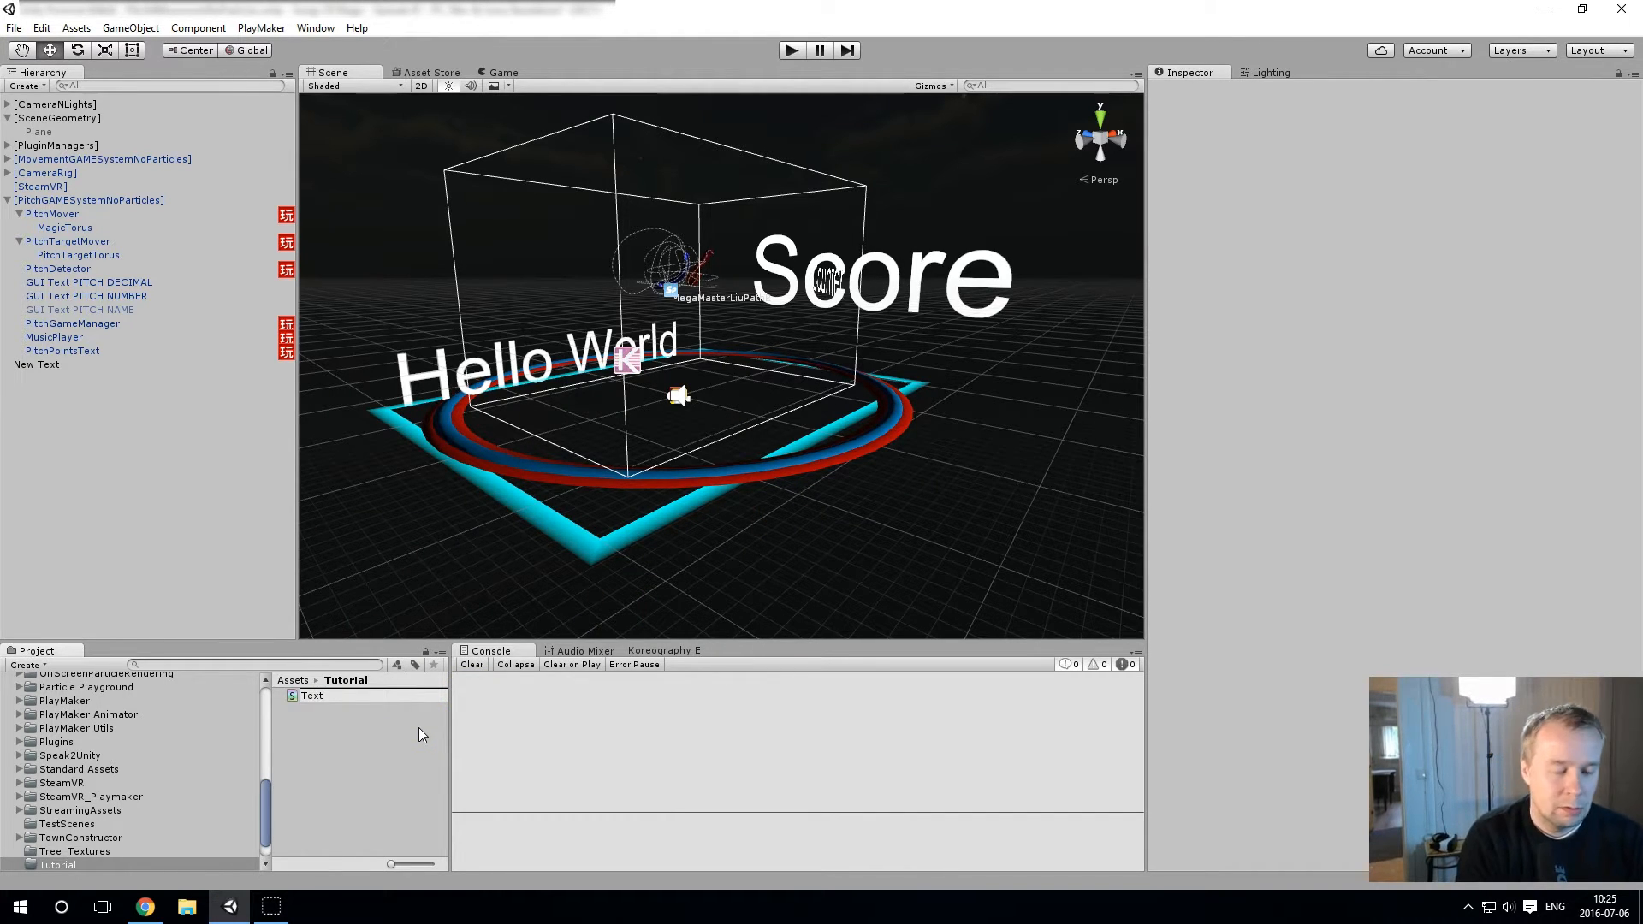
type("ZShader")
key("Return")
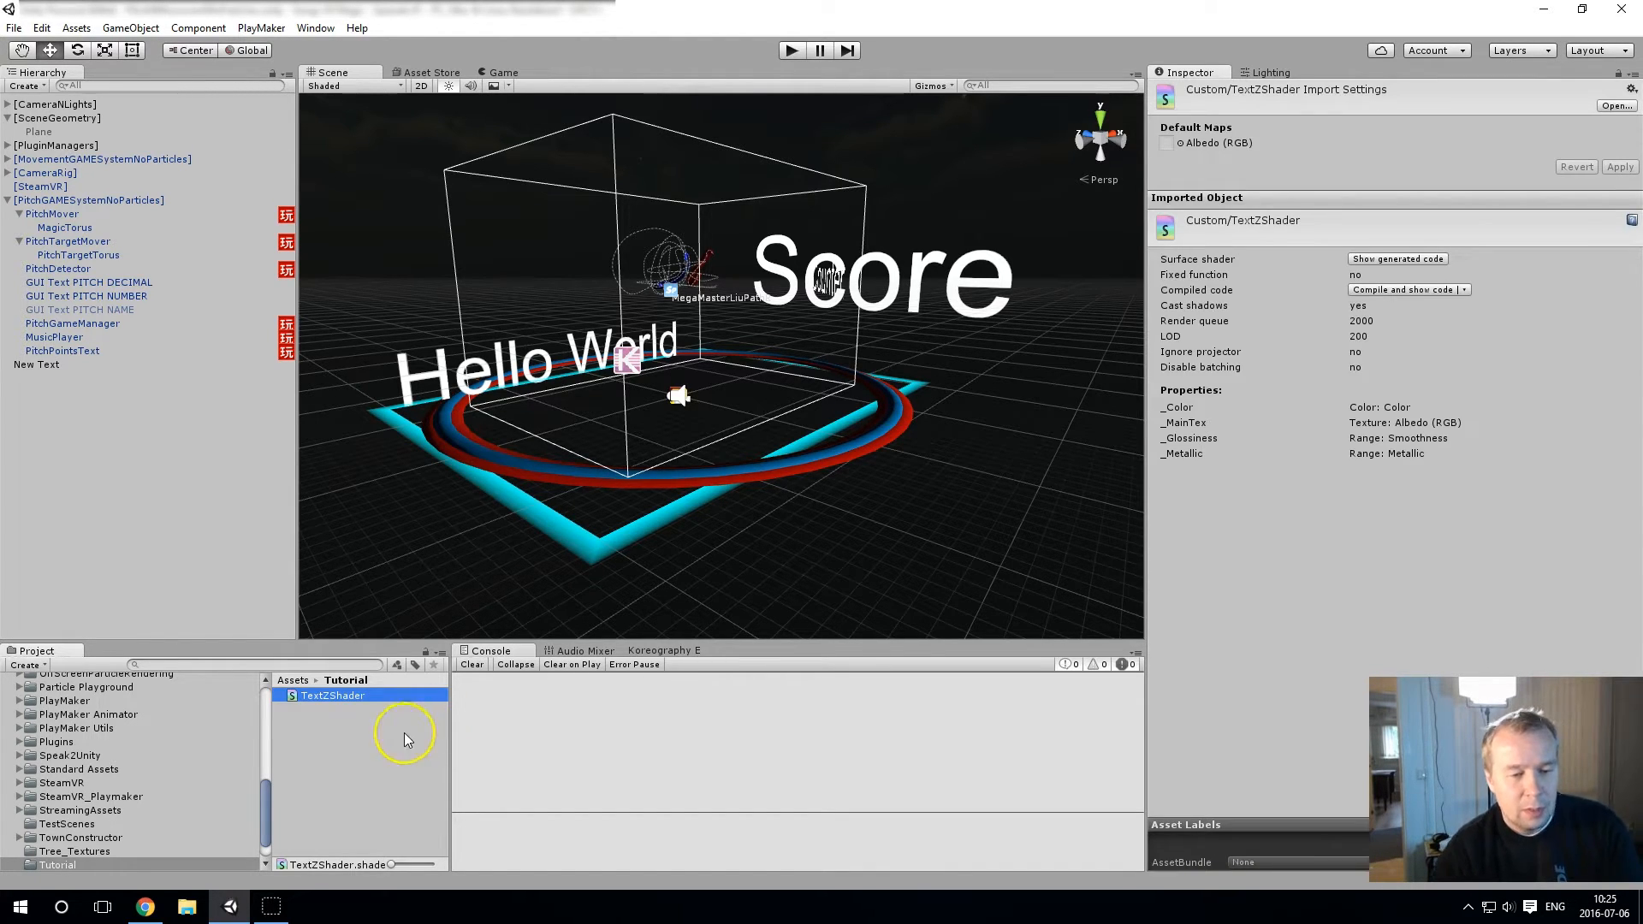
Step: Open TextZShader in Visual Studio and delete all of its default code
double_click(341, 695)
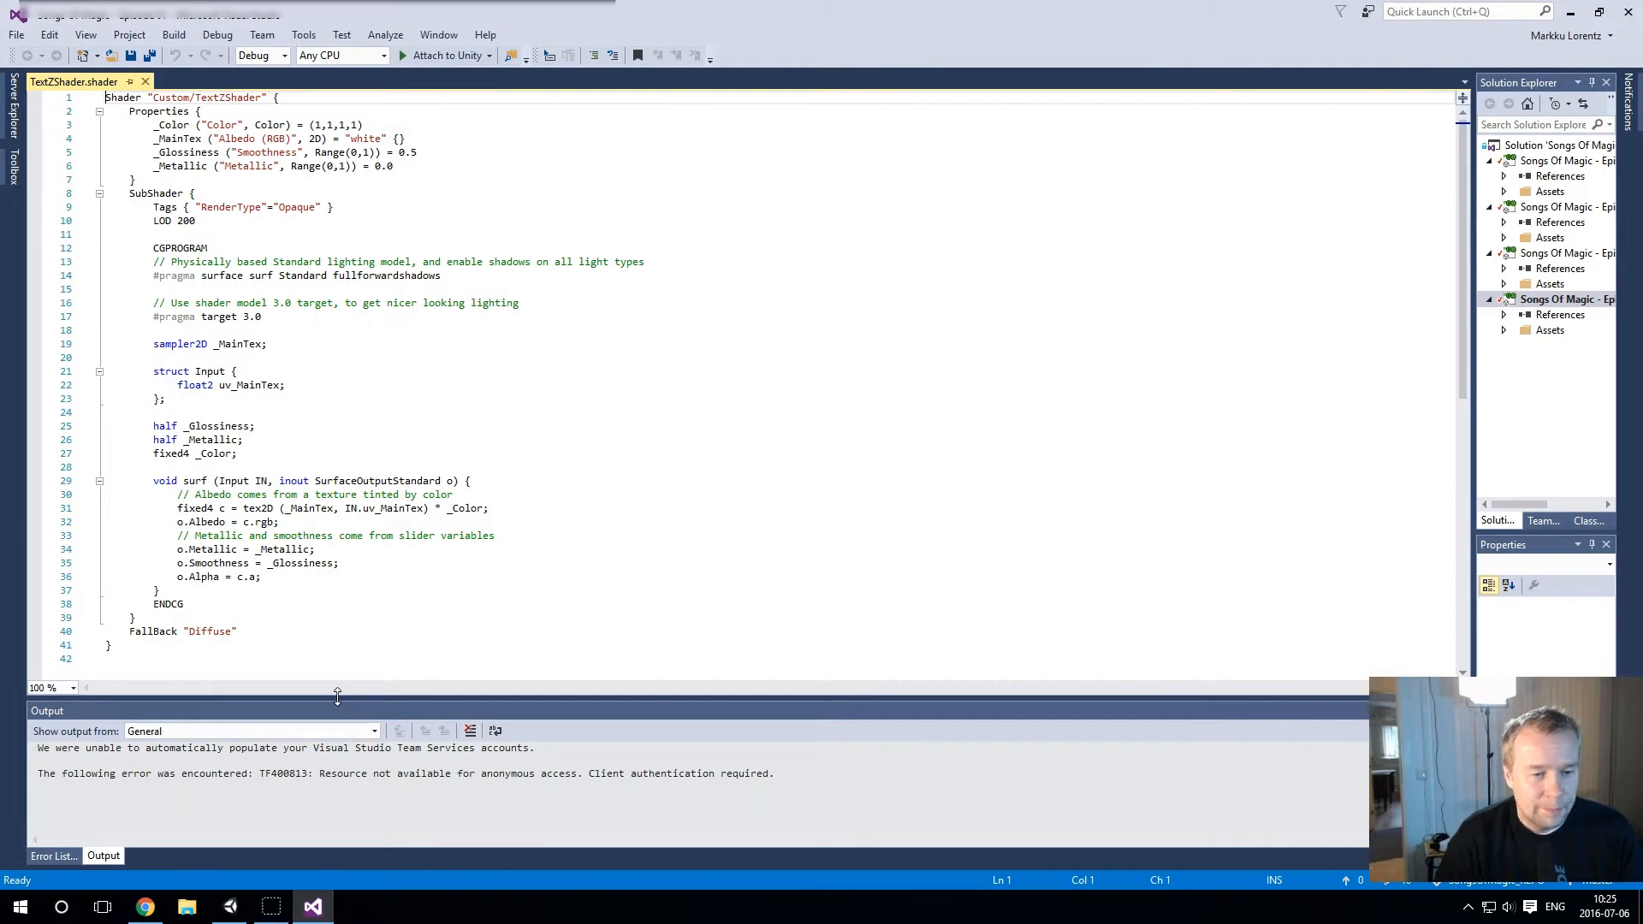
left_click(122, 647)
left_click_drag(123, 647, 93, 82)
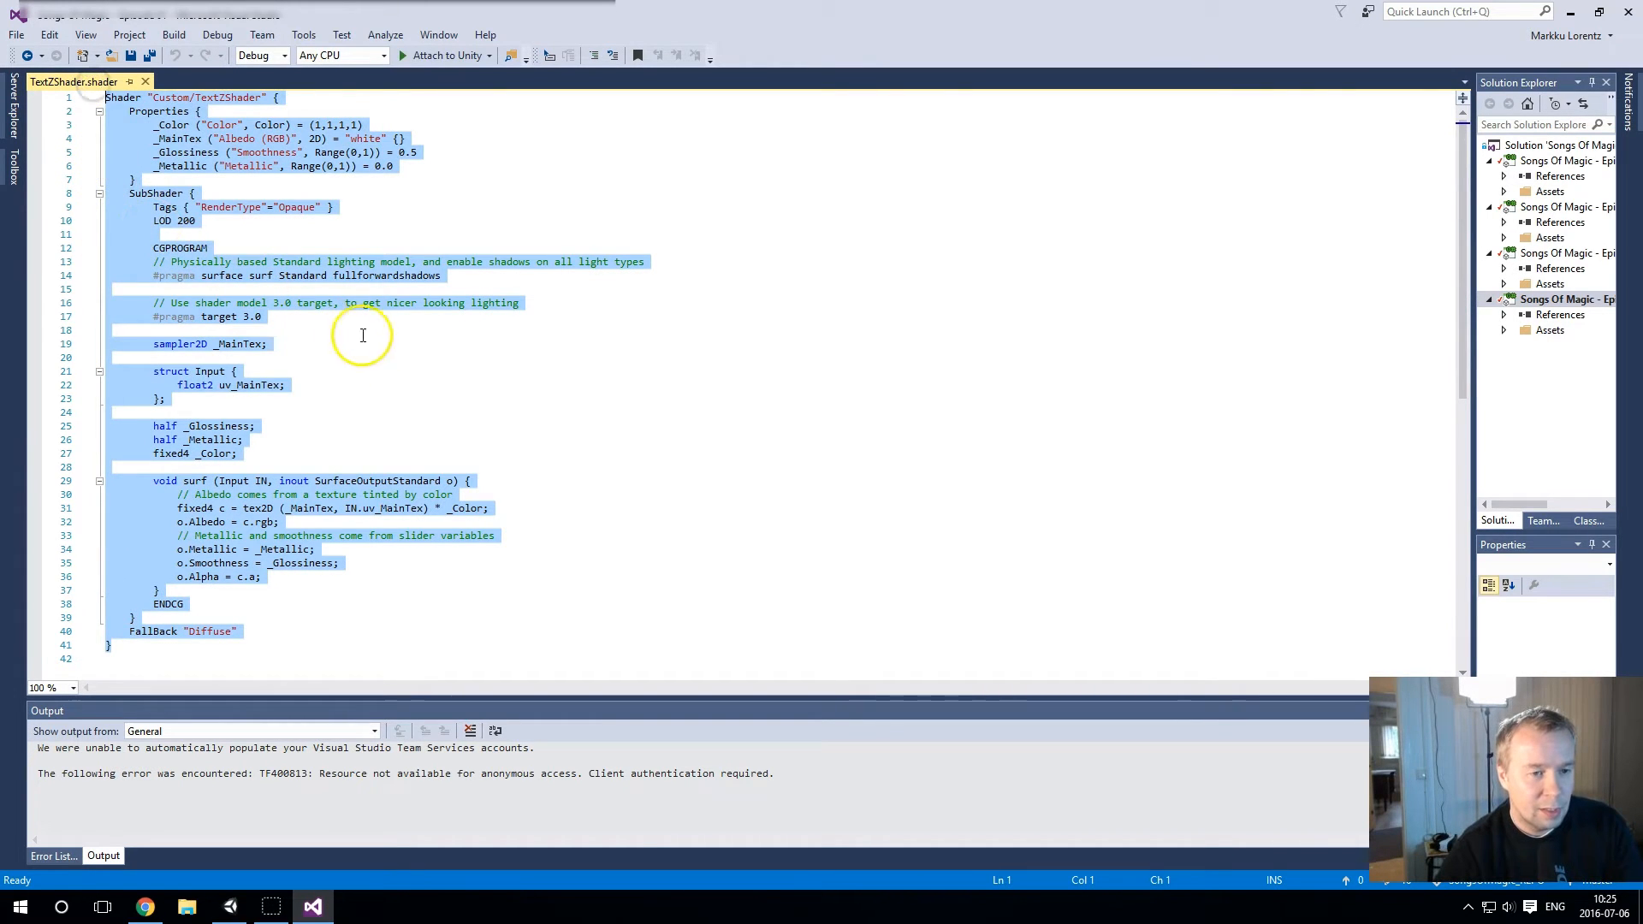
key("Delete")
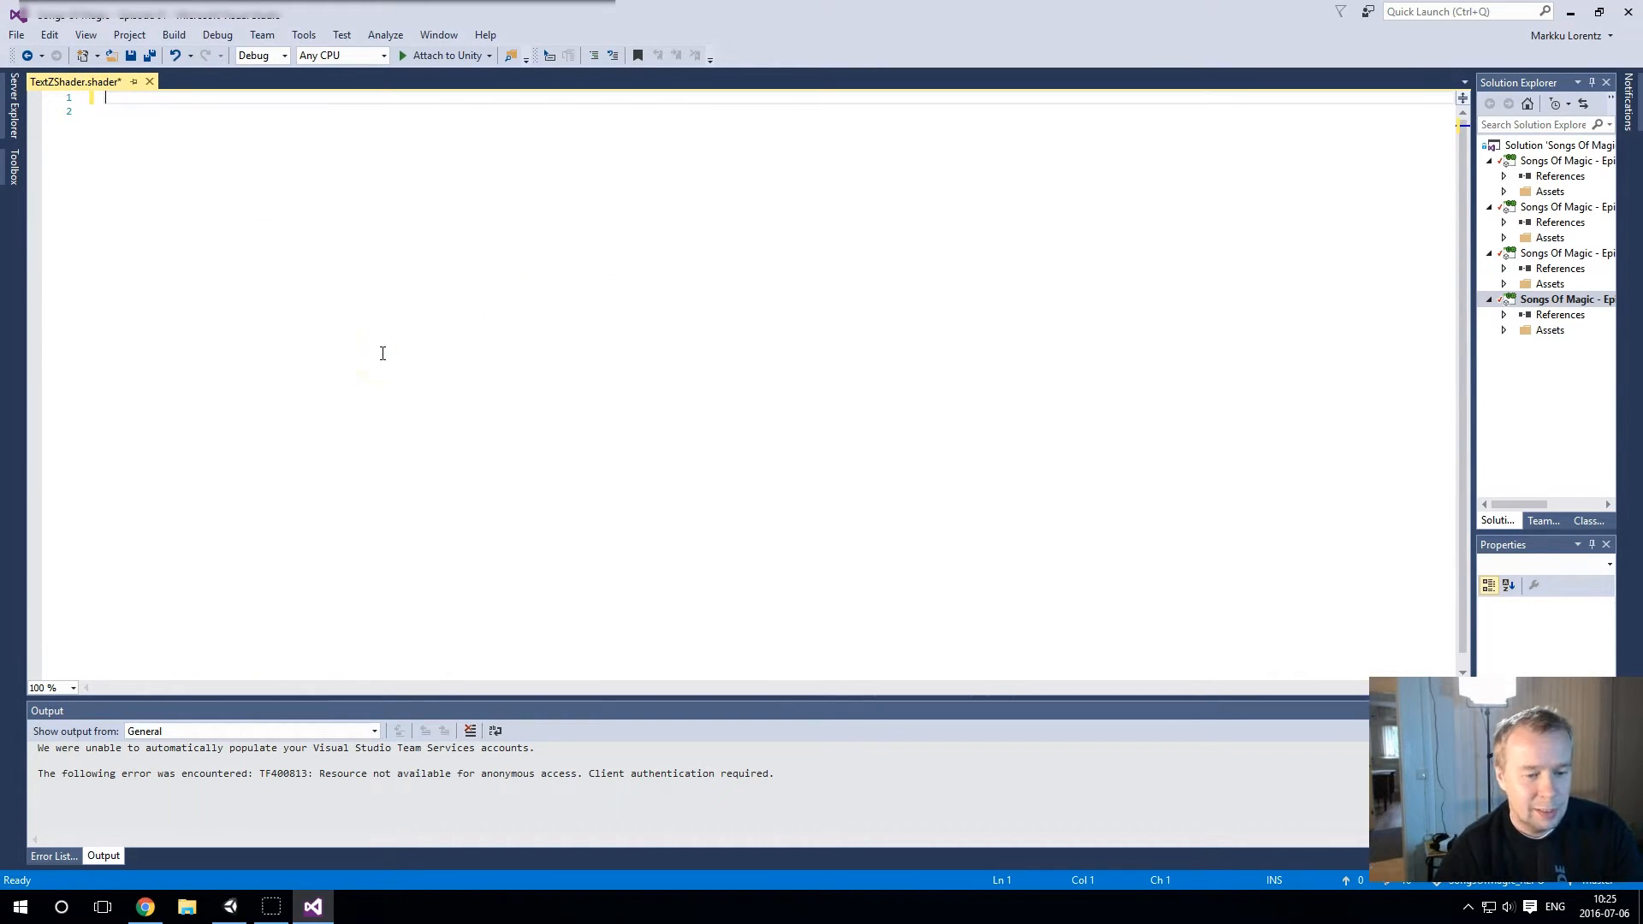
Step: Copy the full 3DText.shader code from the wiki page in Chrome and paste it into the empty TextZShader file in Visual Studio
left_click(145, 907)
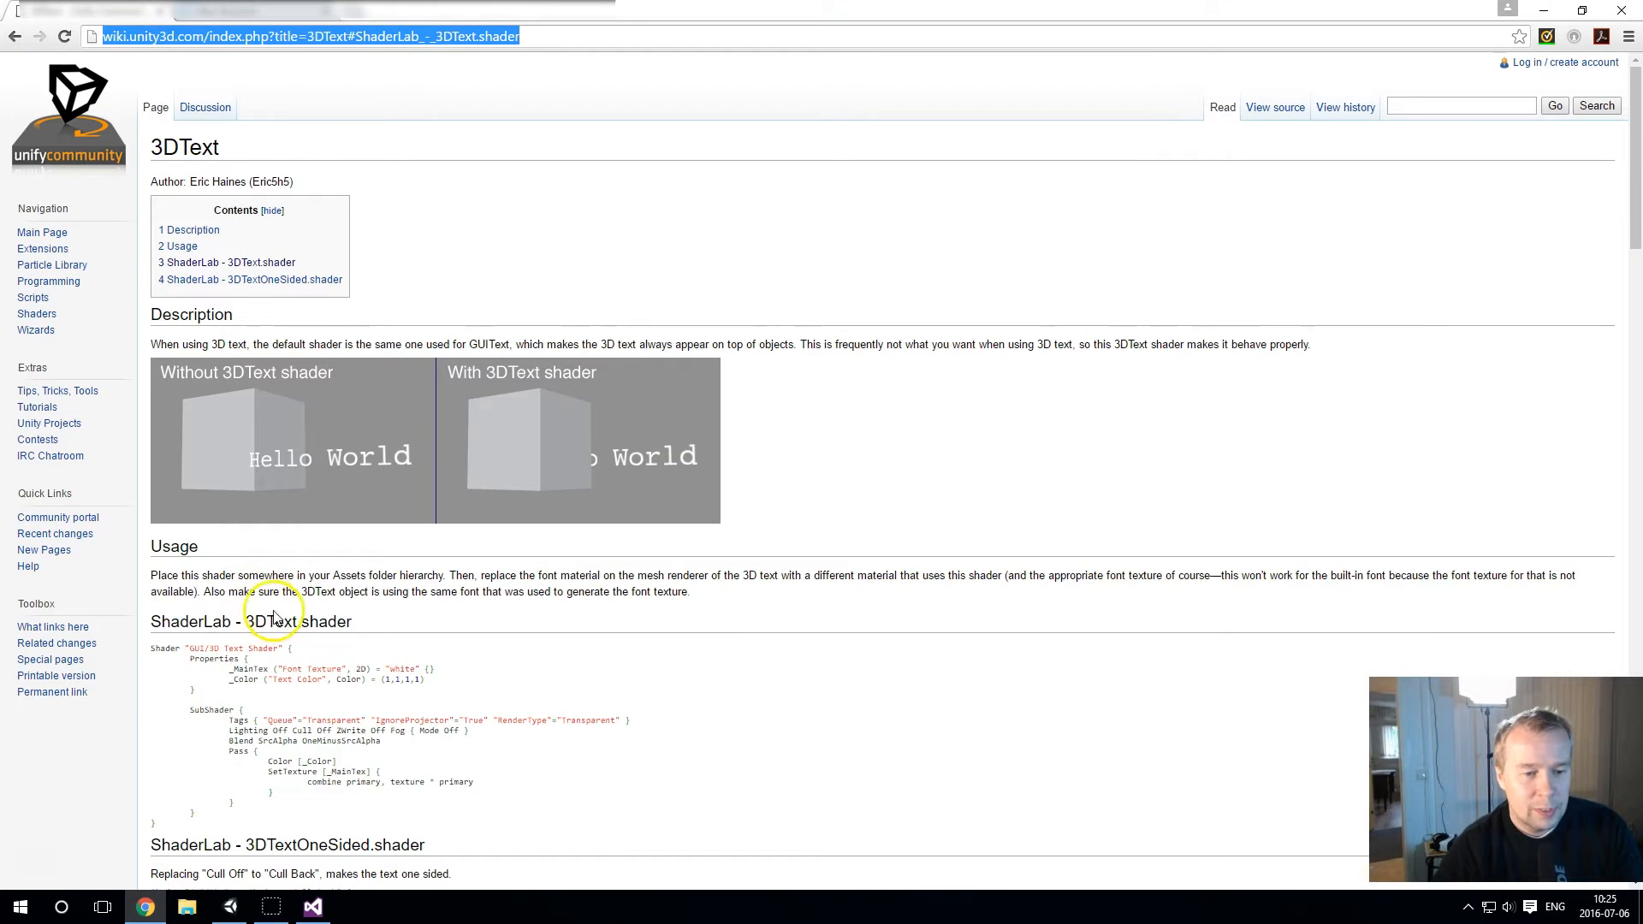
scroll(267, 608, "down", 3)
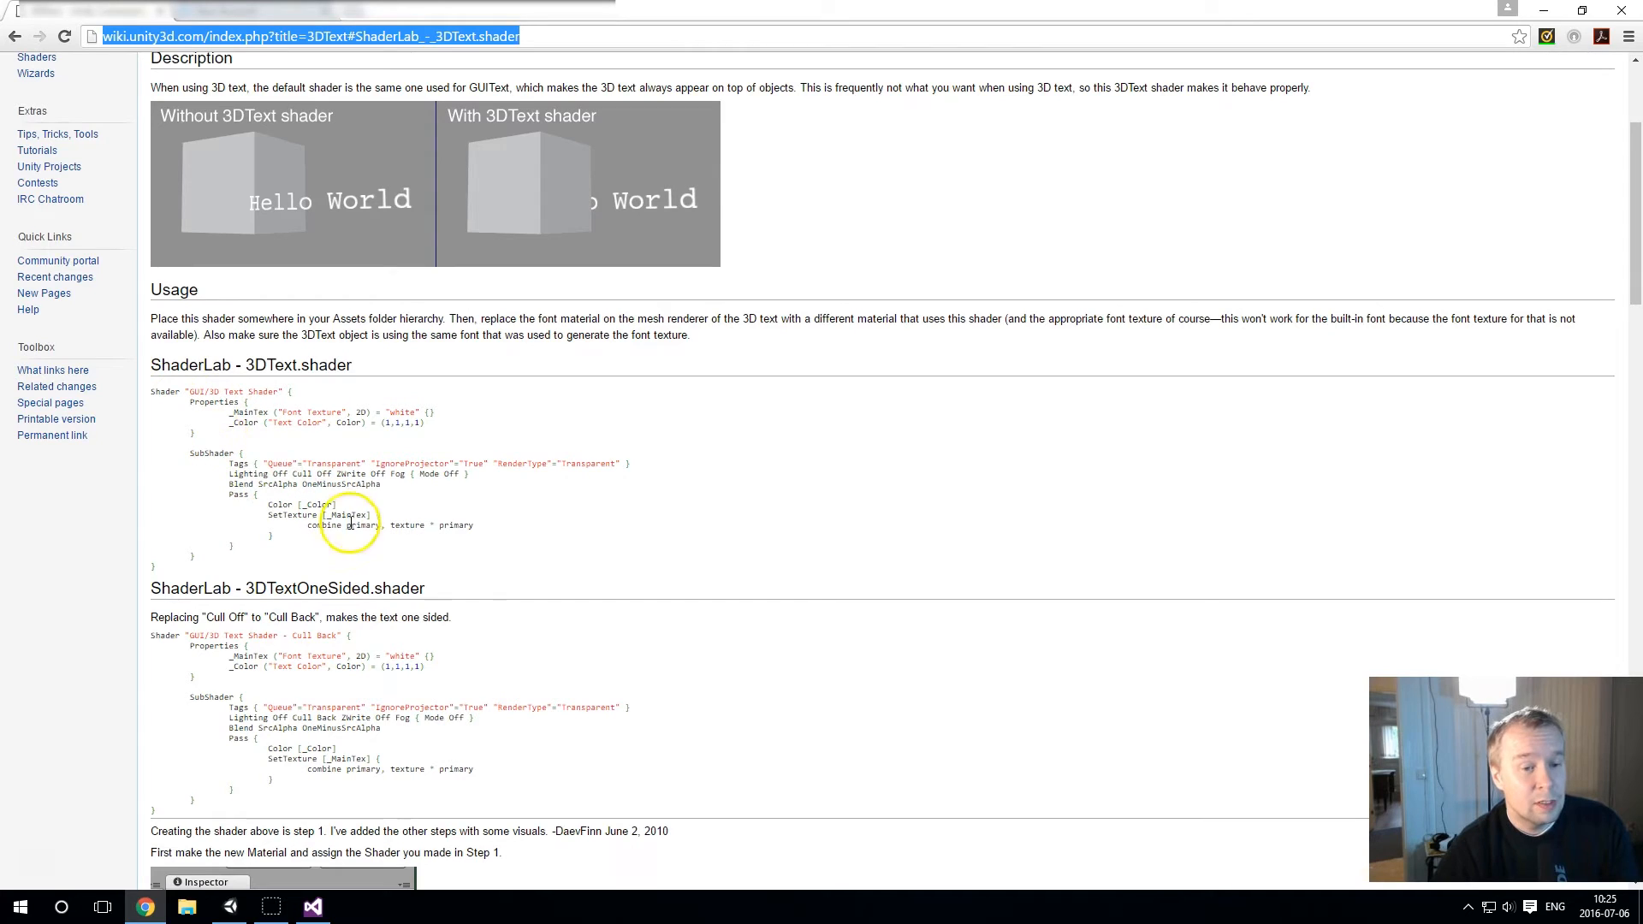
scroll(358, 556, "down", 2)
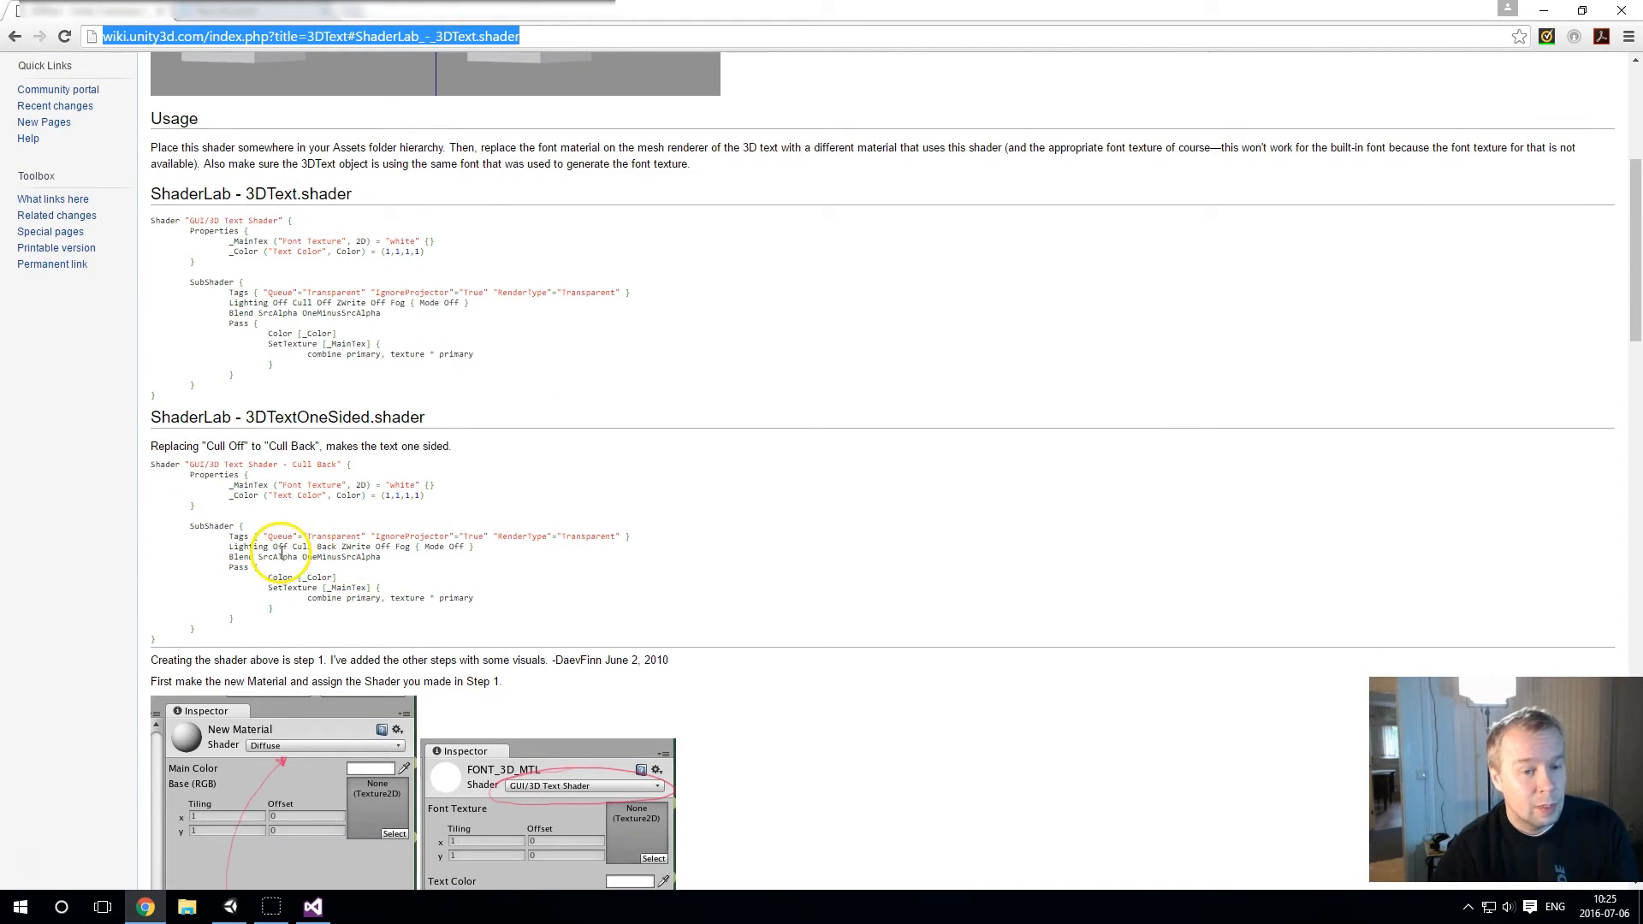
scroll(254, 537, "up", 2)
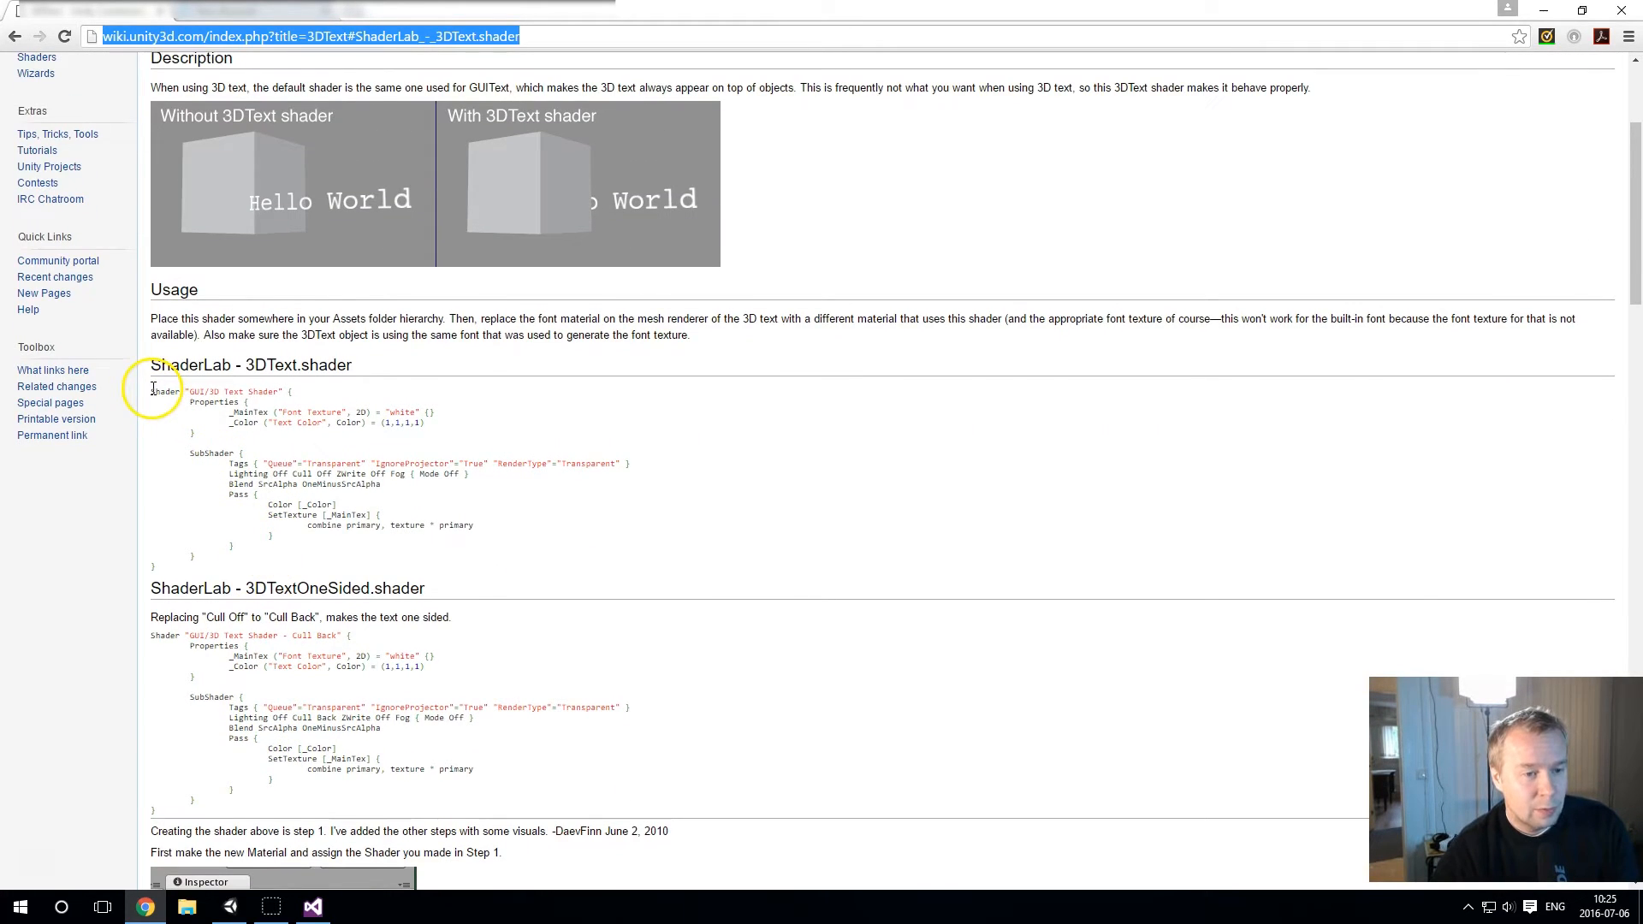
left_click_drag(153, 389, 246, 565)
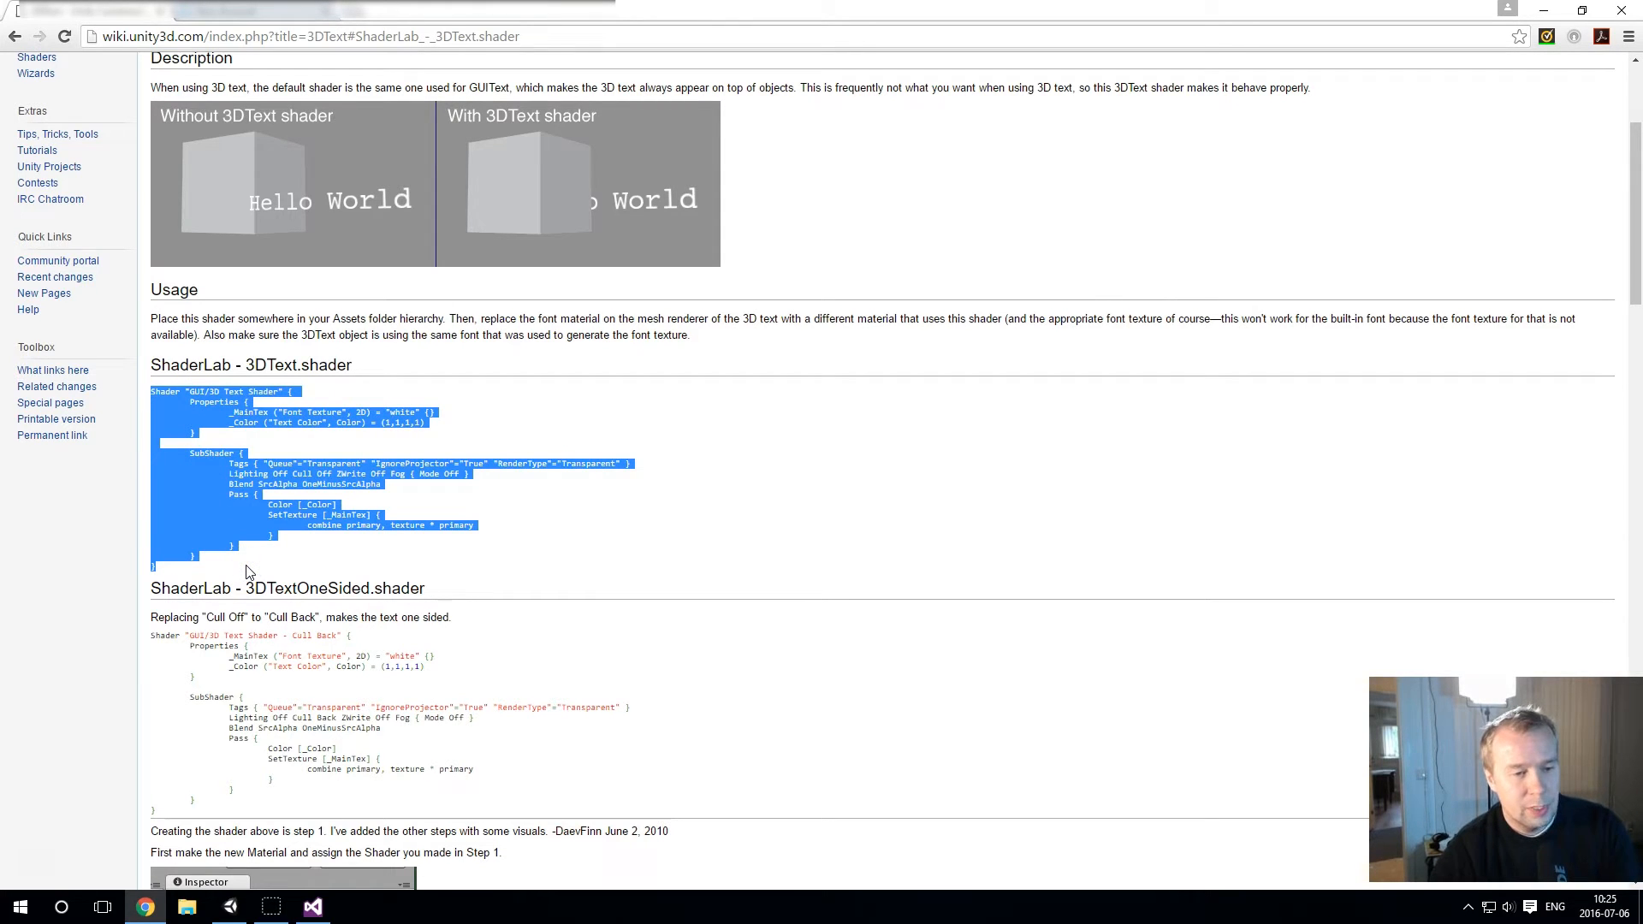
left_click(296, 912)
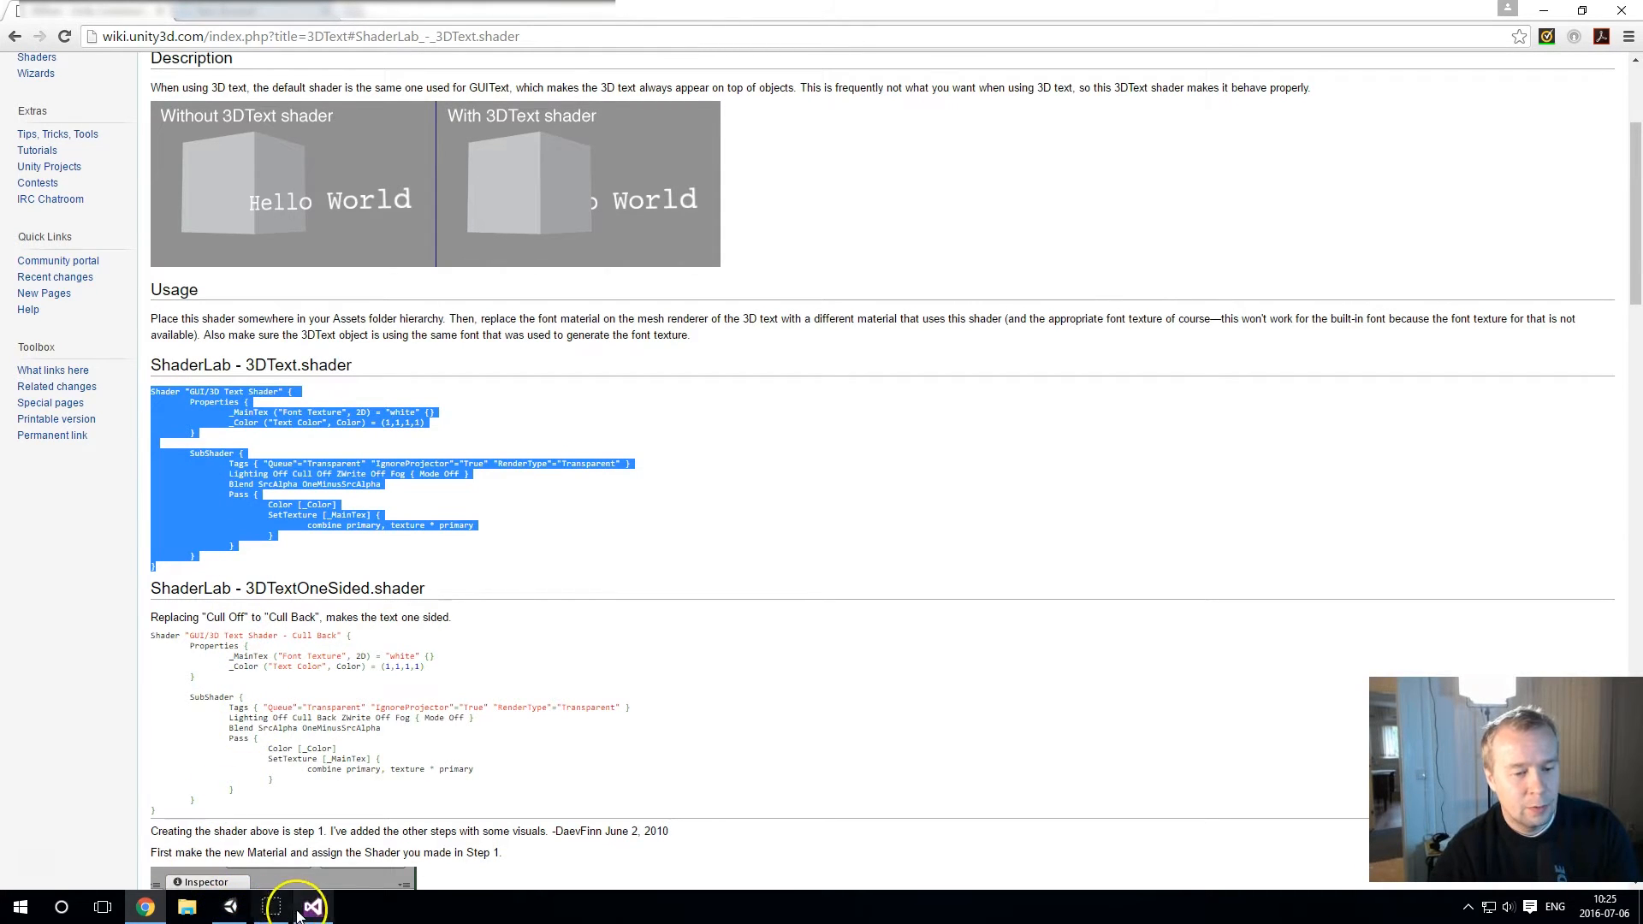
left_click(181, 181)
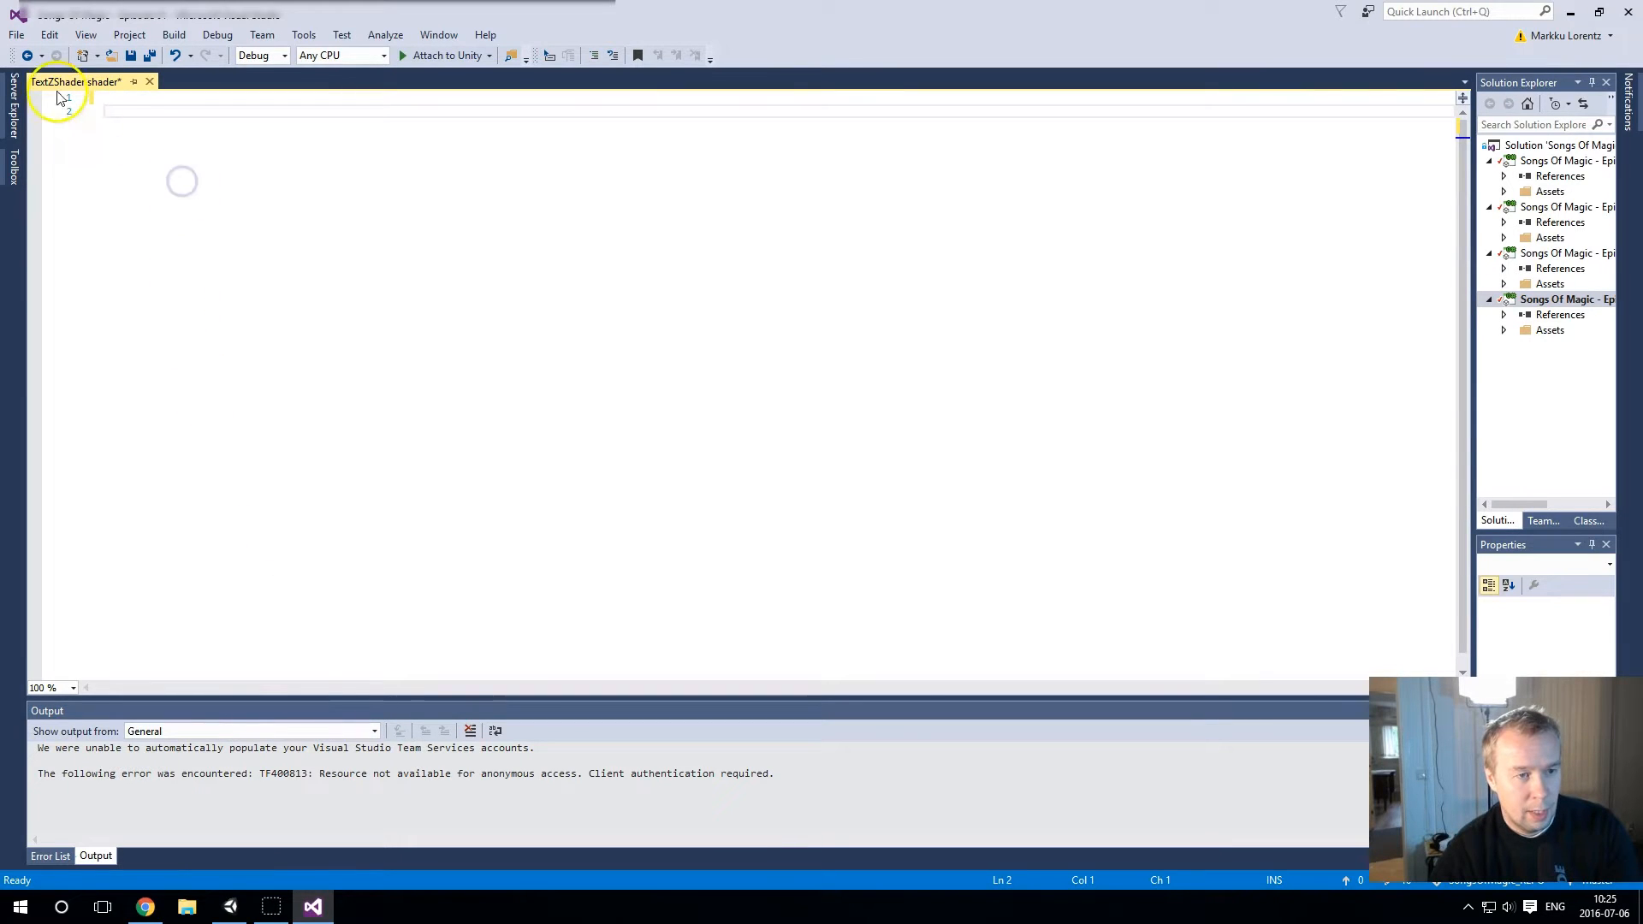
left_click(109, 98)
type("Shader \"GUI/3D Text Shader\" { \tProperties{ \t\t_MainTex(\"Font Texture\", 2D) = \"white\" {} \t_Color(\"Text Color\", Color) = (1,1,1,1) \t}  \t\tSubShader{ \t\tTags{ \"Queue\" = \"Transparent\" \"IgnoreProjector\" = \"True\" \"RenderType\" = \"Transparent\" } \t\tLighting Off Cull Off ZWrite Off Fog{ Mode Off } \t\tBlend SrcAlpha OneMinusSrcAlpha \t\tPass{ \t\tColor[_Color] \t\tSetTexture[_MainTex]{ \t\tcombine primary, texture * primary \t} \t} \t} }")
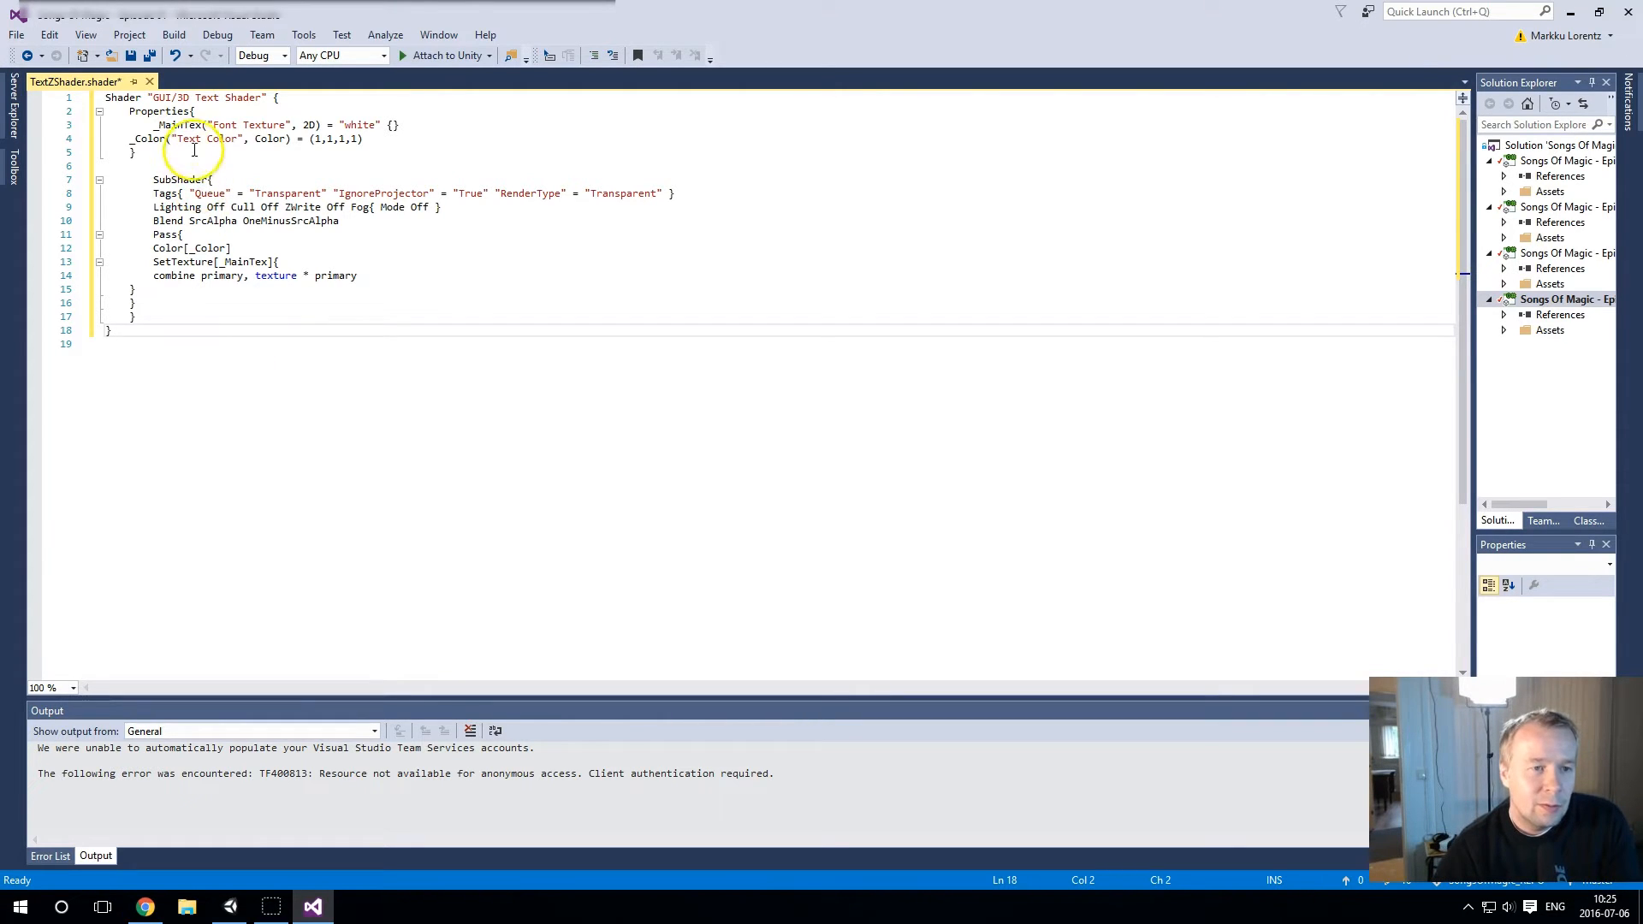
Step: Replace the shader name "GUI/3D Text Shader" in the first line with "TextZShader" and save the file
left_click(158, 98)
left_click_drag(154, 97, 263, 100)
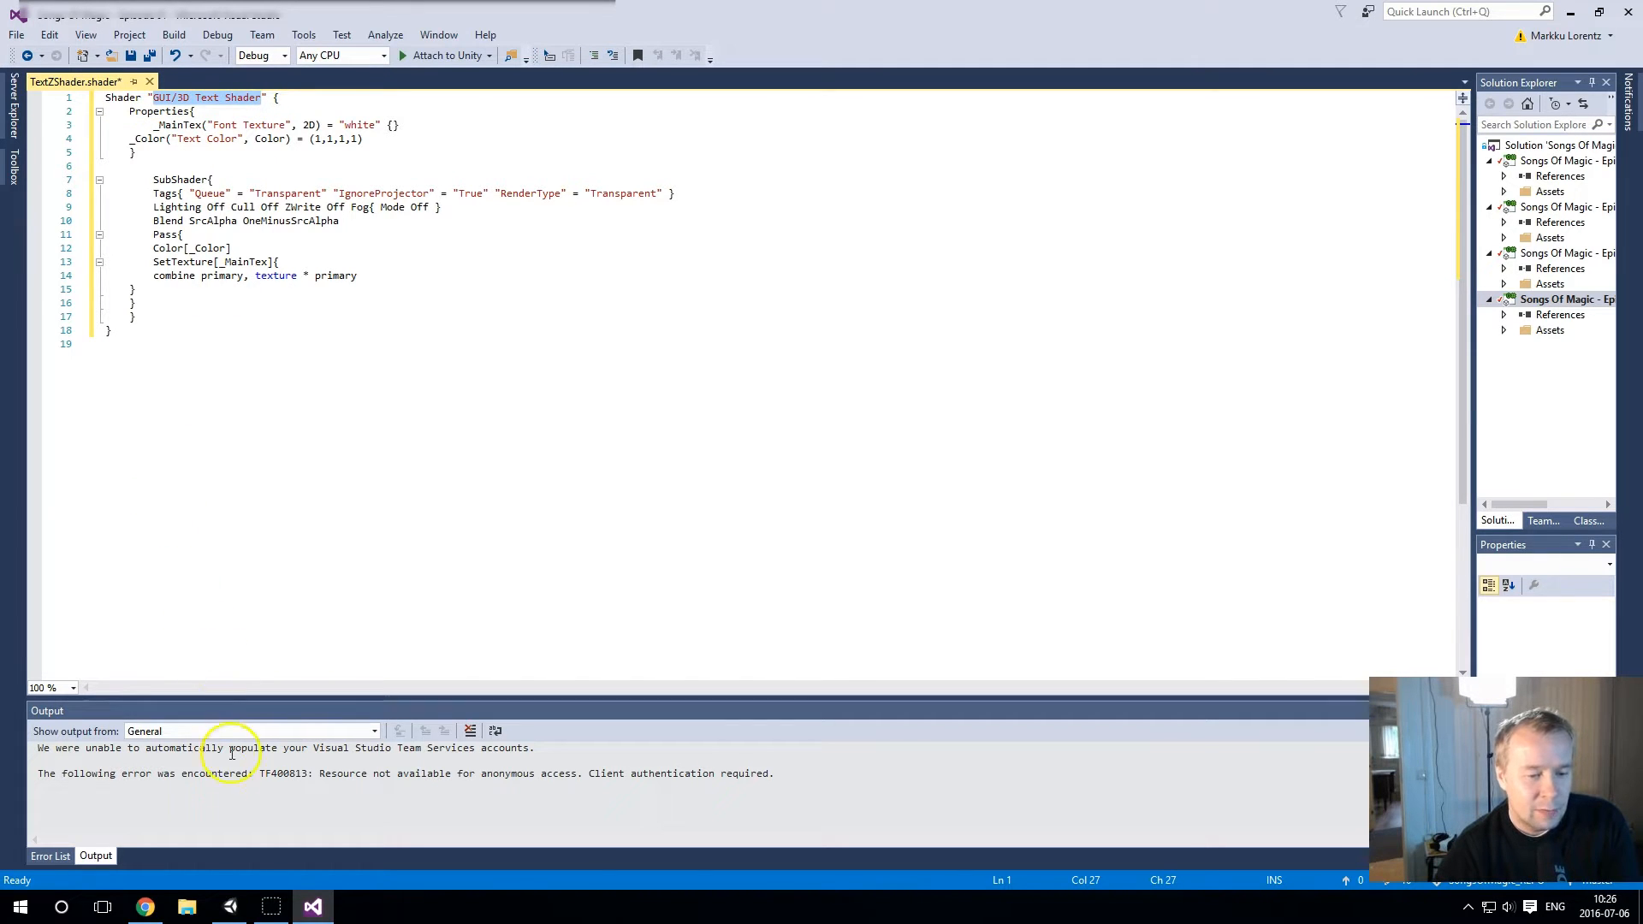
left_click(236, 897)
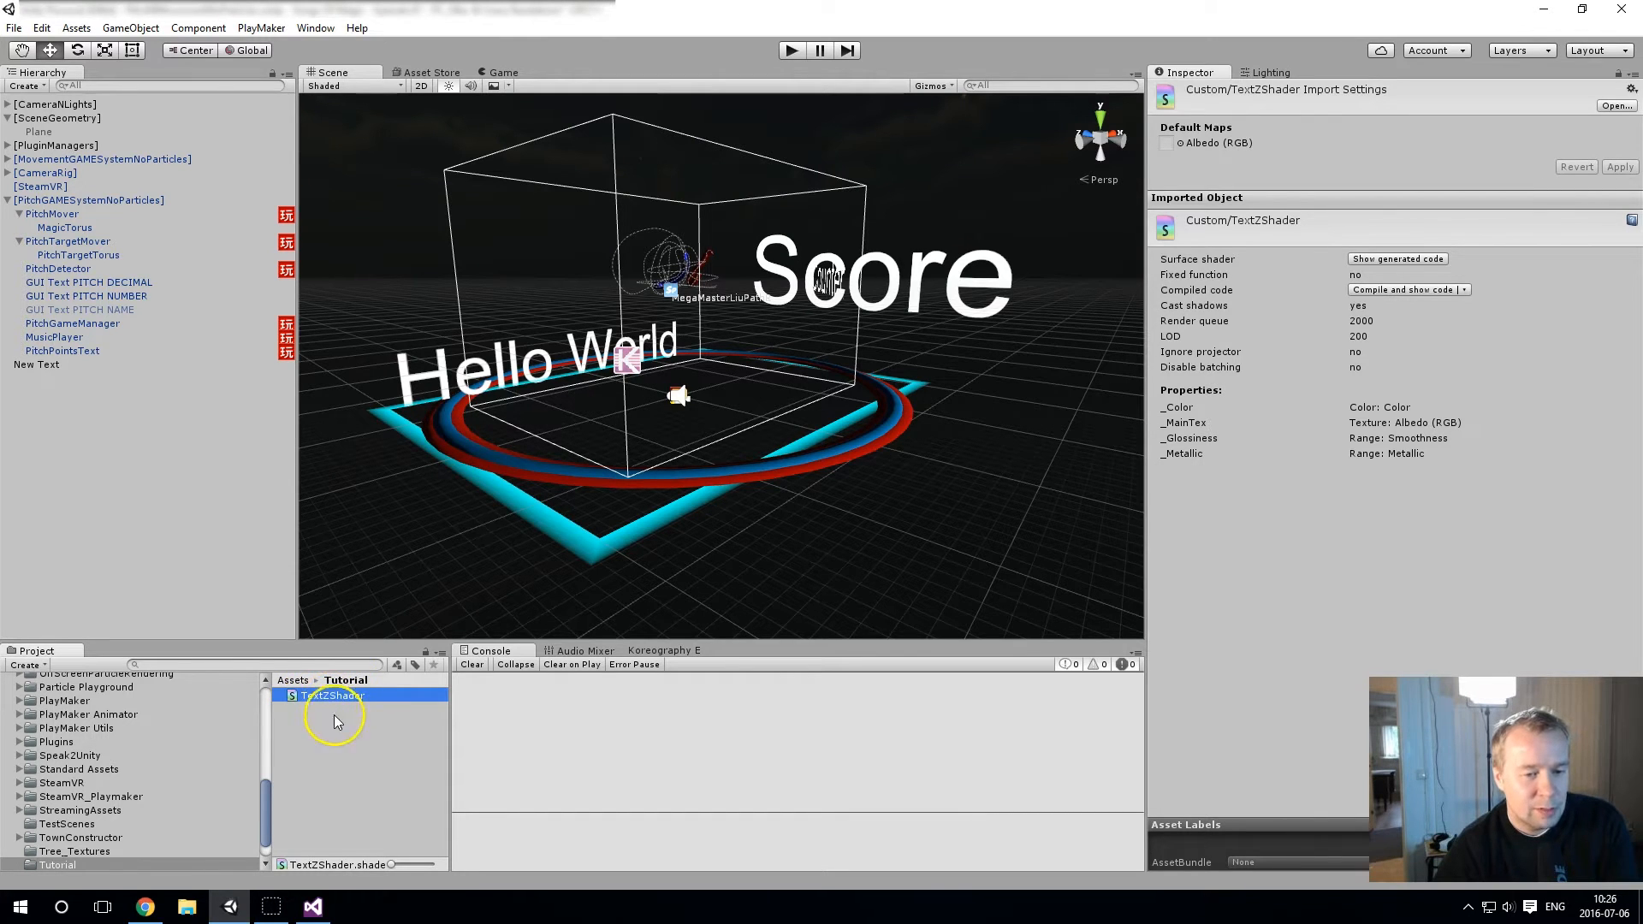
left_click(312, 905)
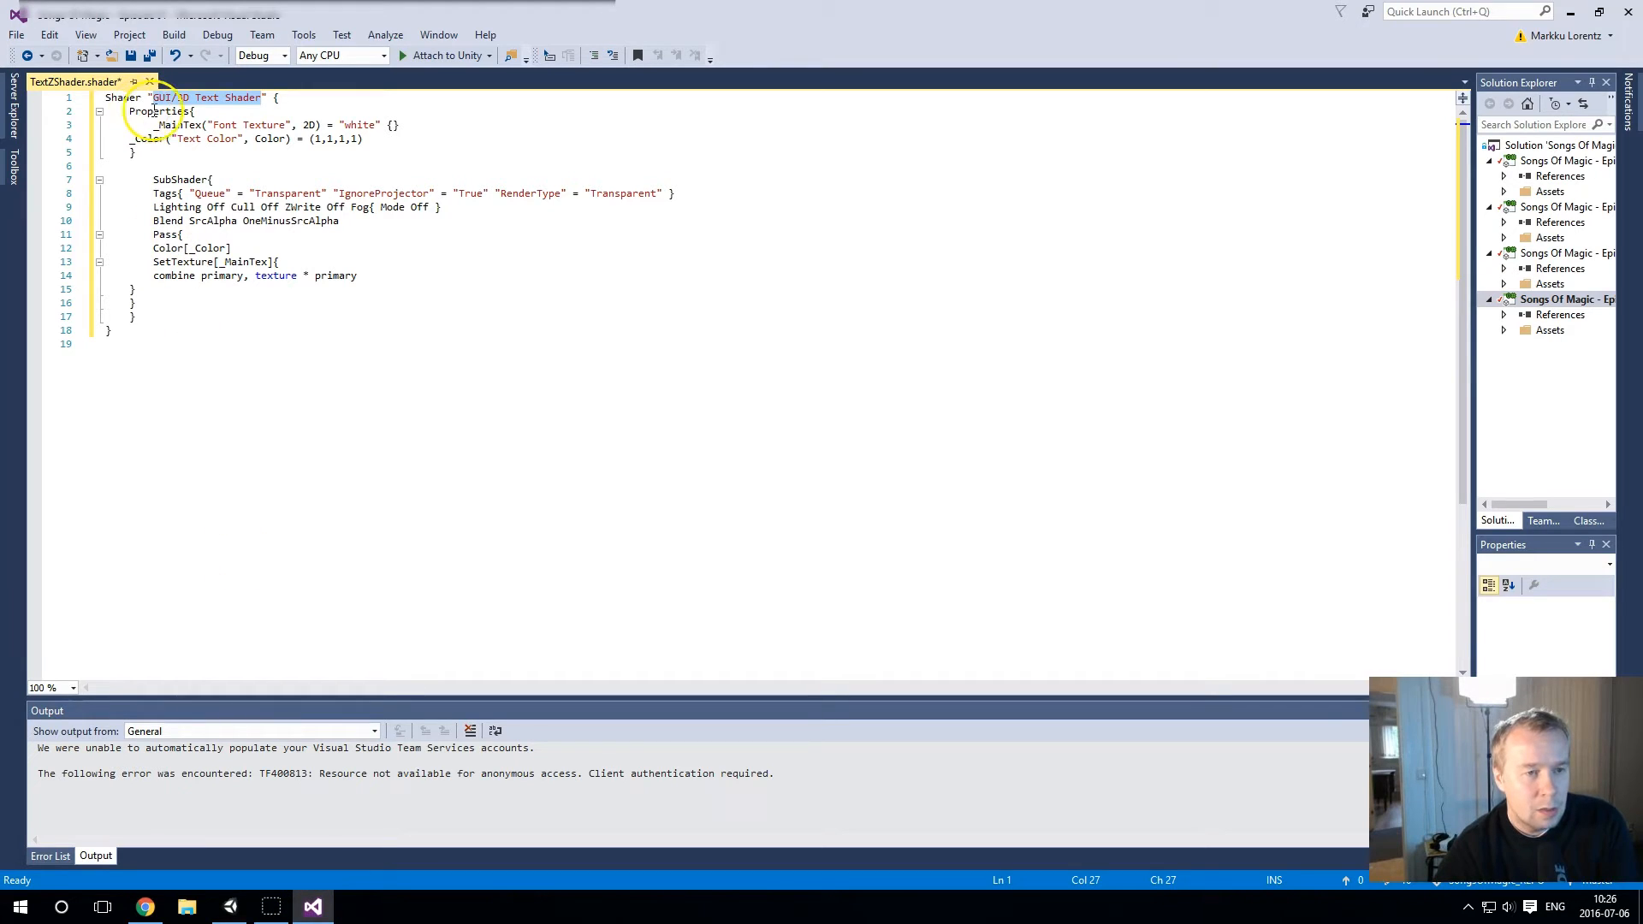
type("TextZShader")
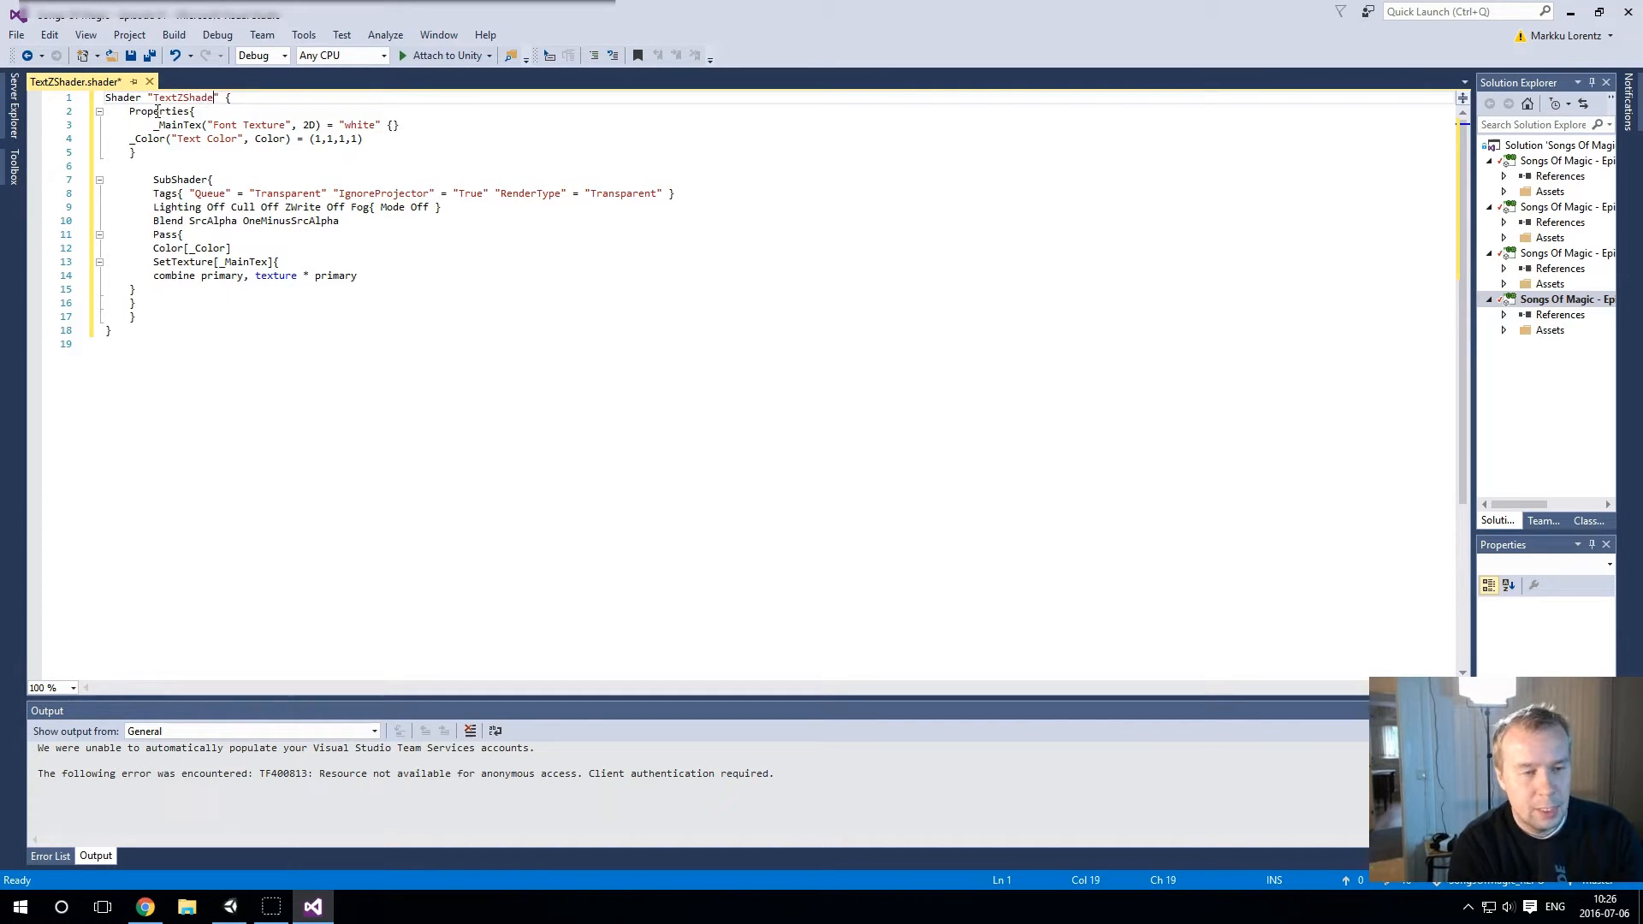
left_click(183, 348)
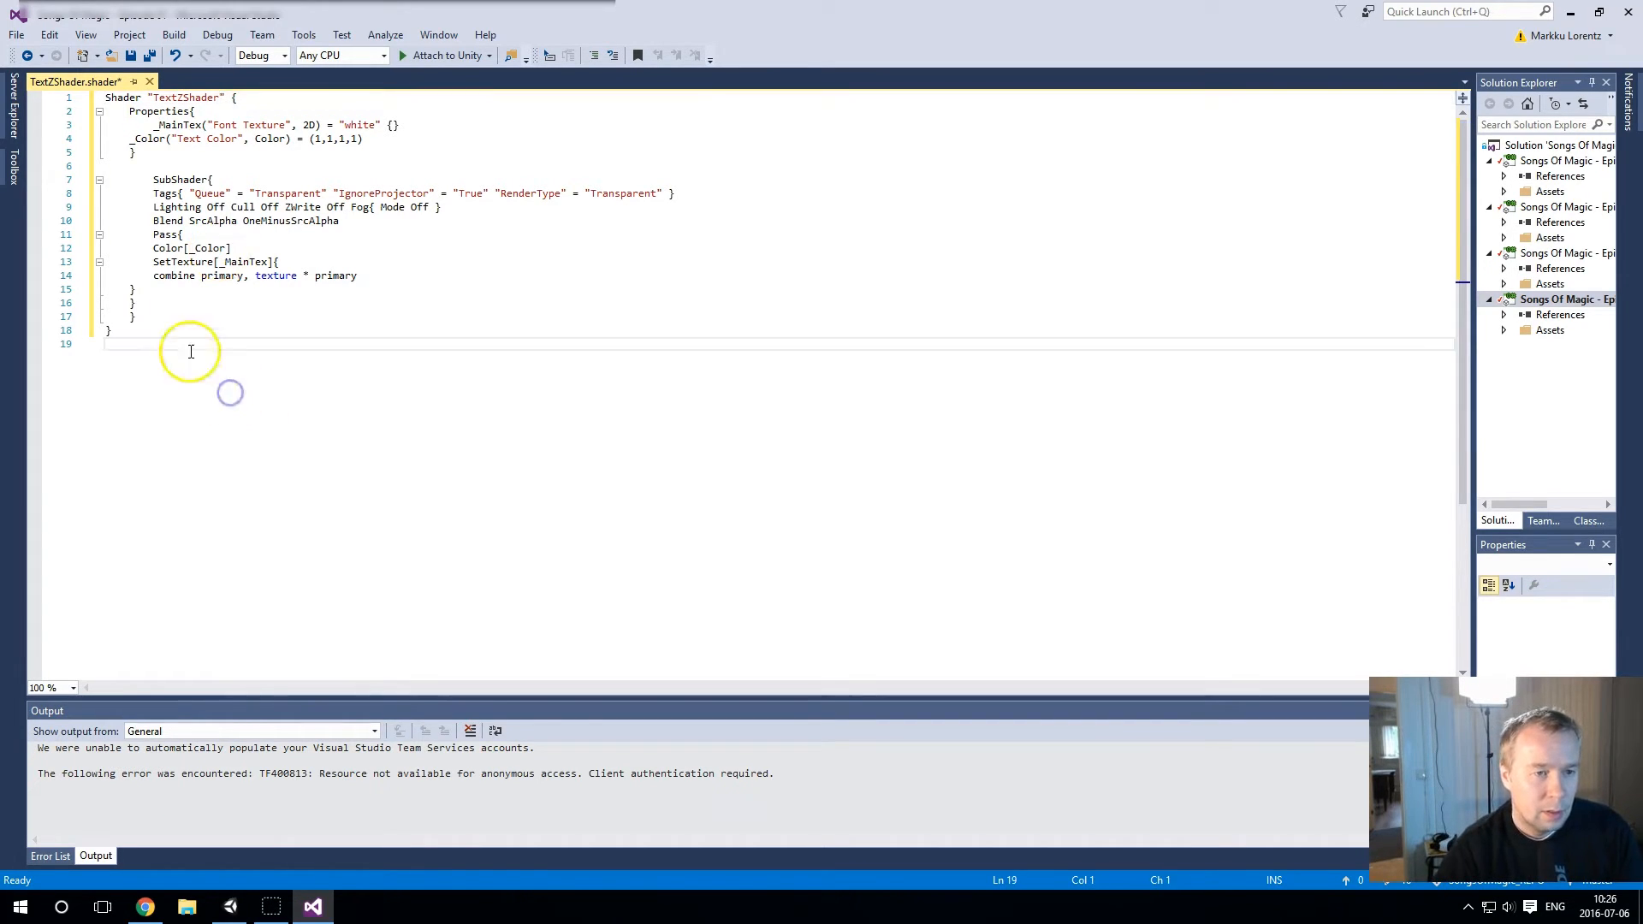
left_click(16, 35)
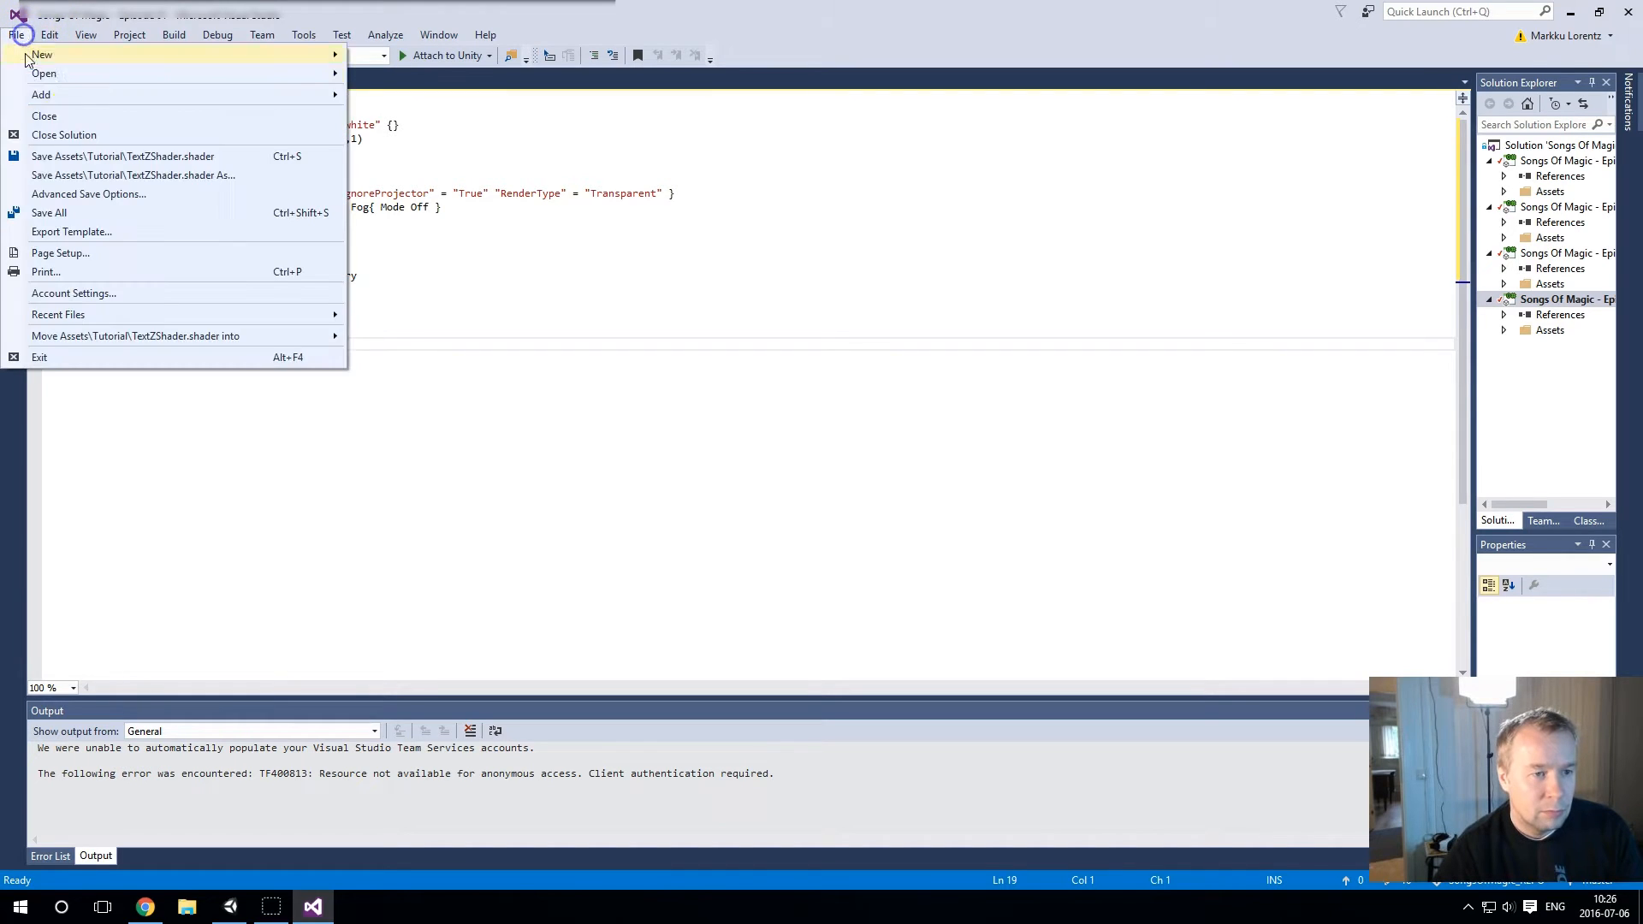
left_click(69, 193)
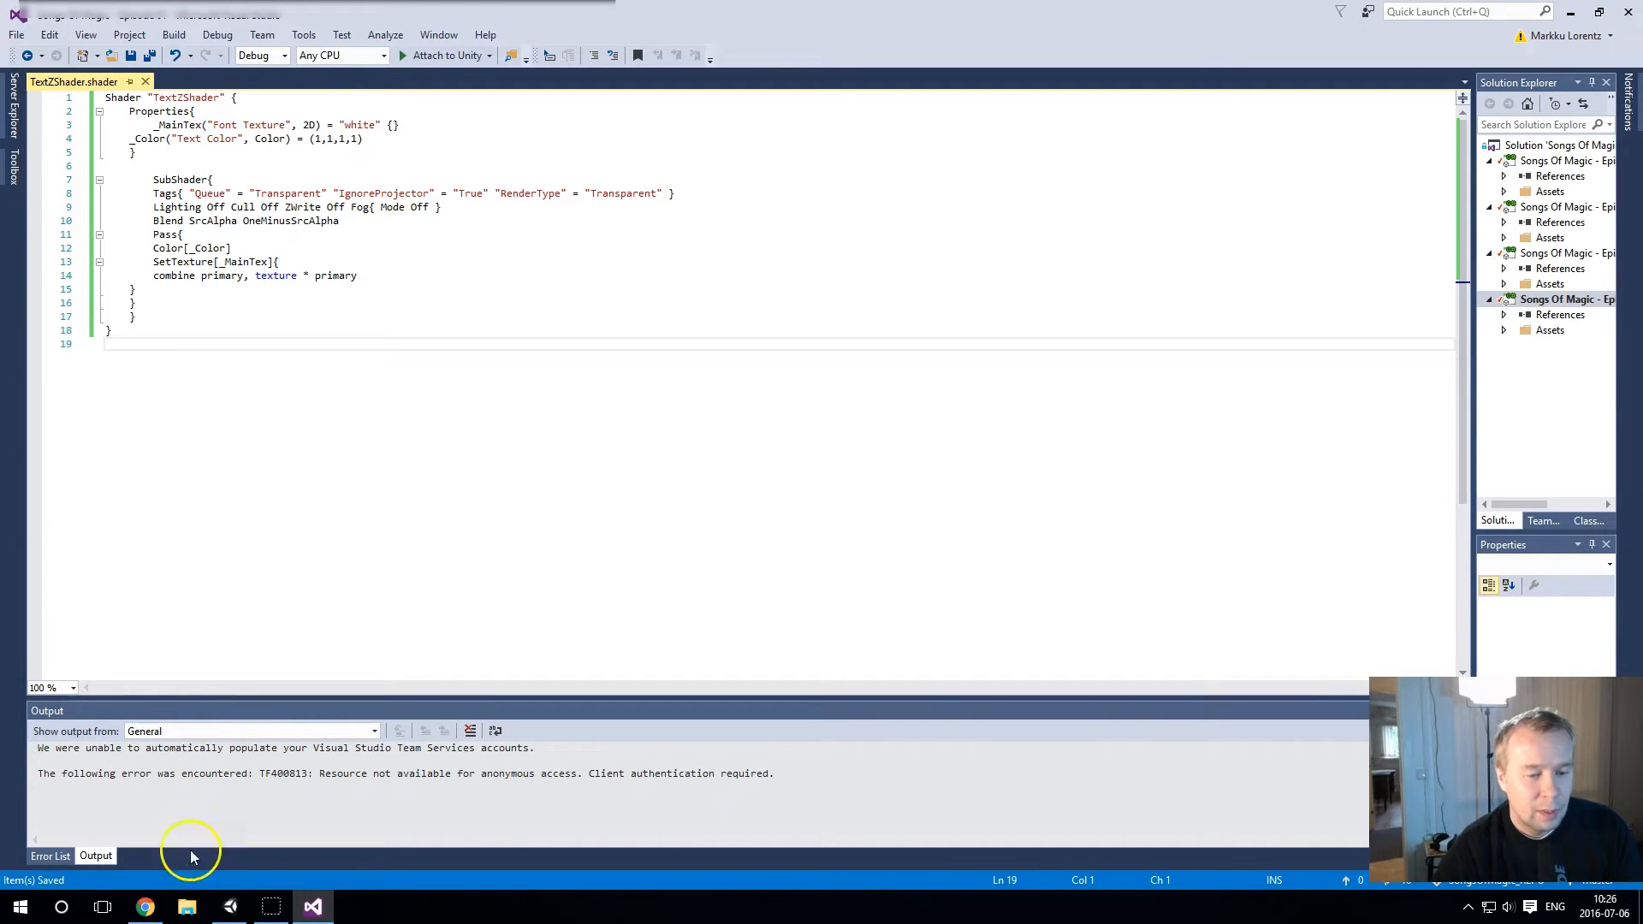
Step: Check the saved shader in Unity, and return to Visual Studio to save all files and close it
left_click(228, 909)
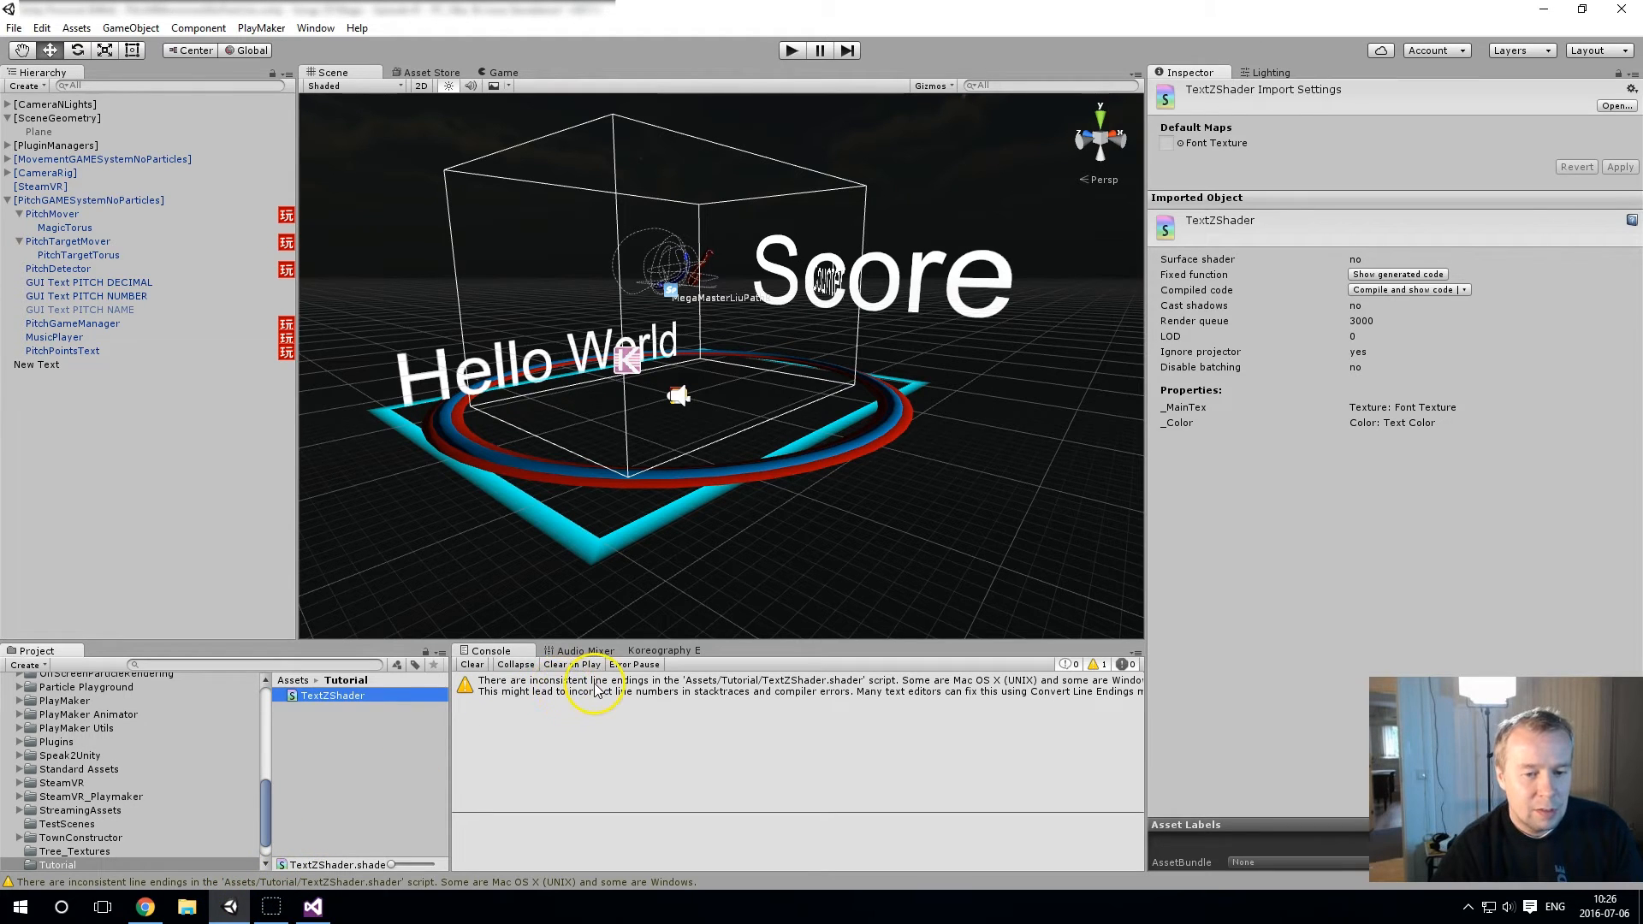
left_click(316, 912)
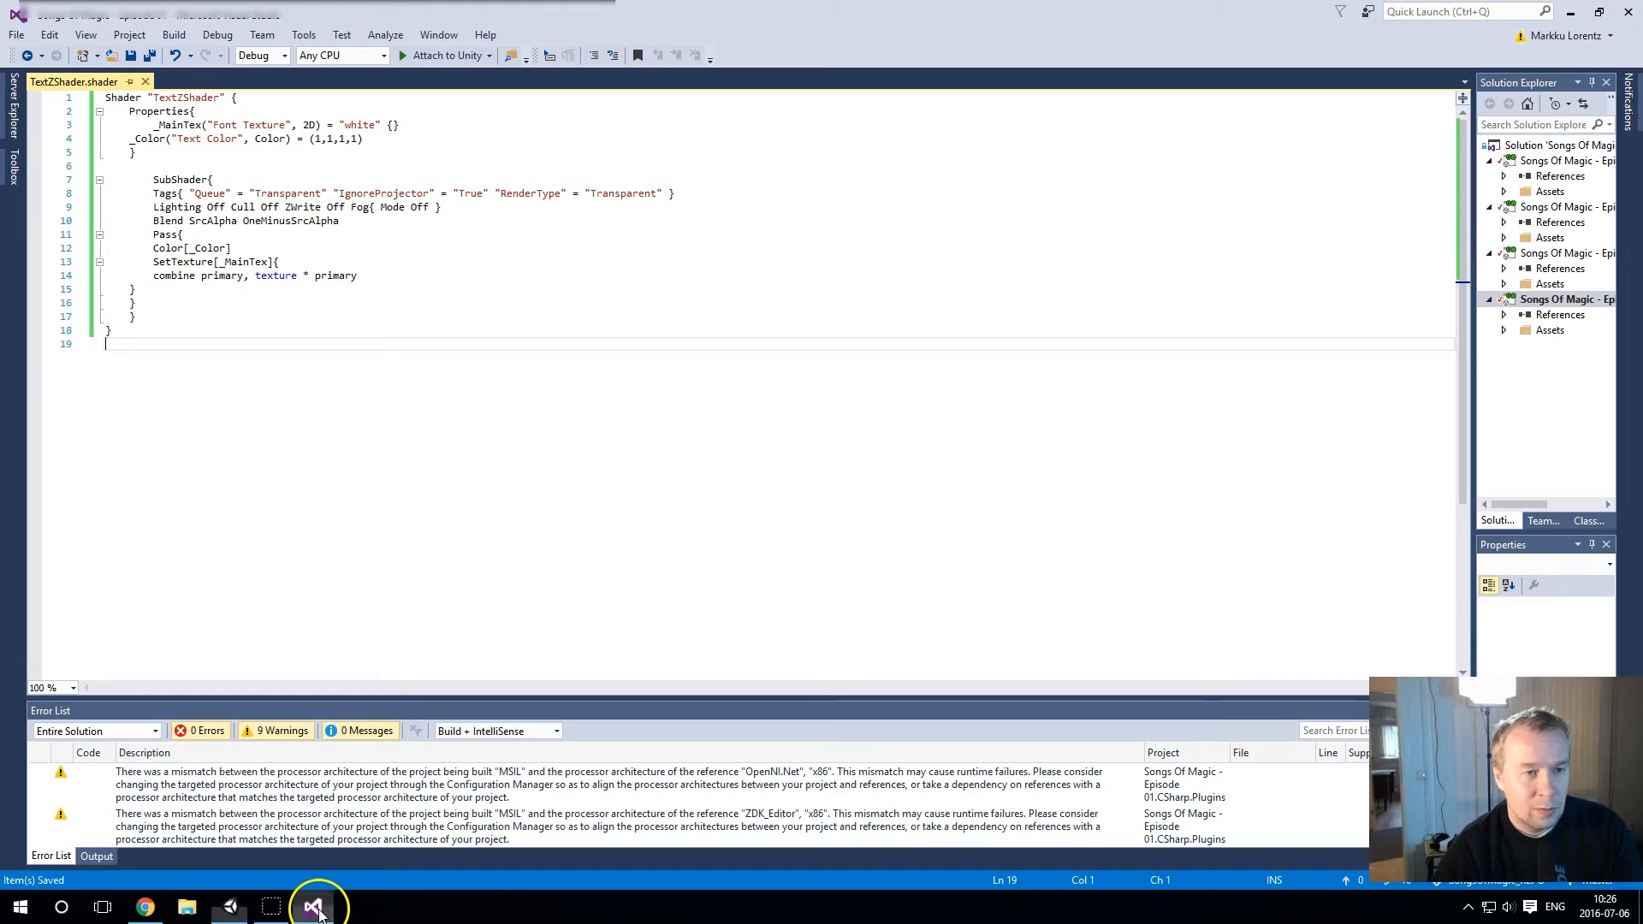
left_click(22, 36)
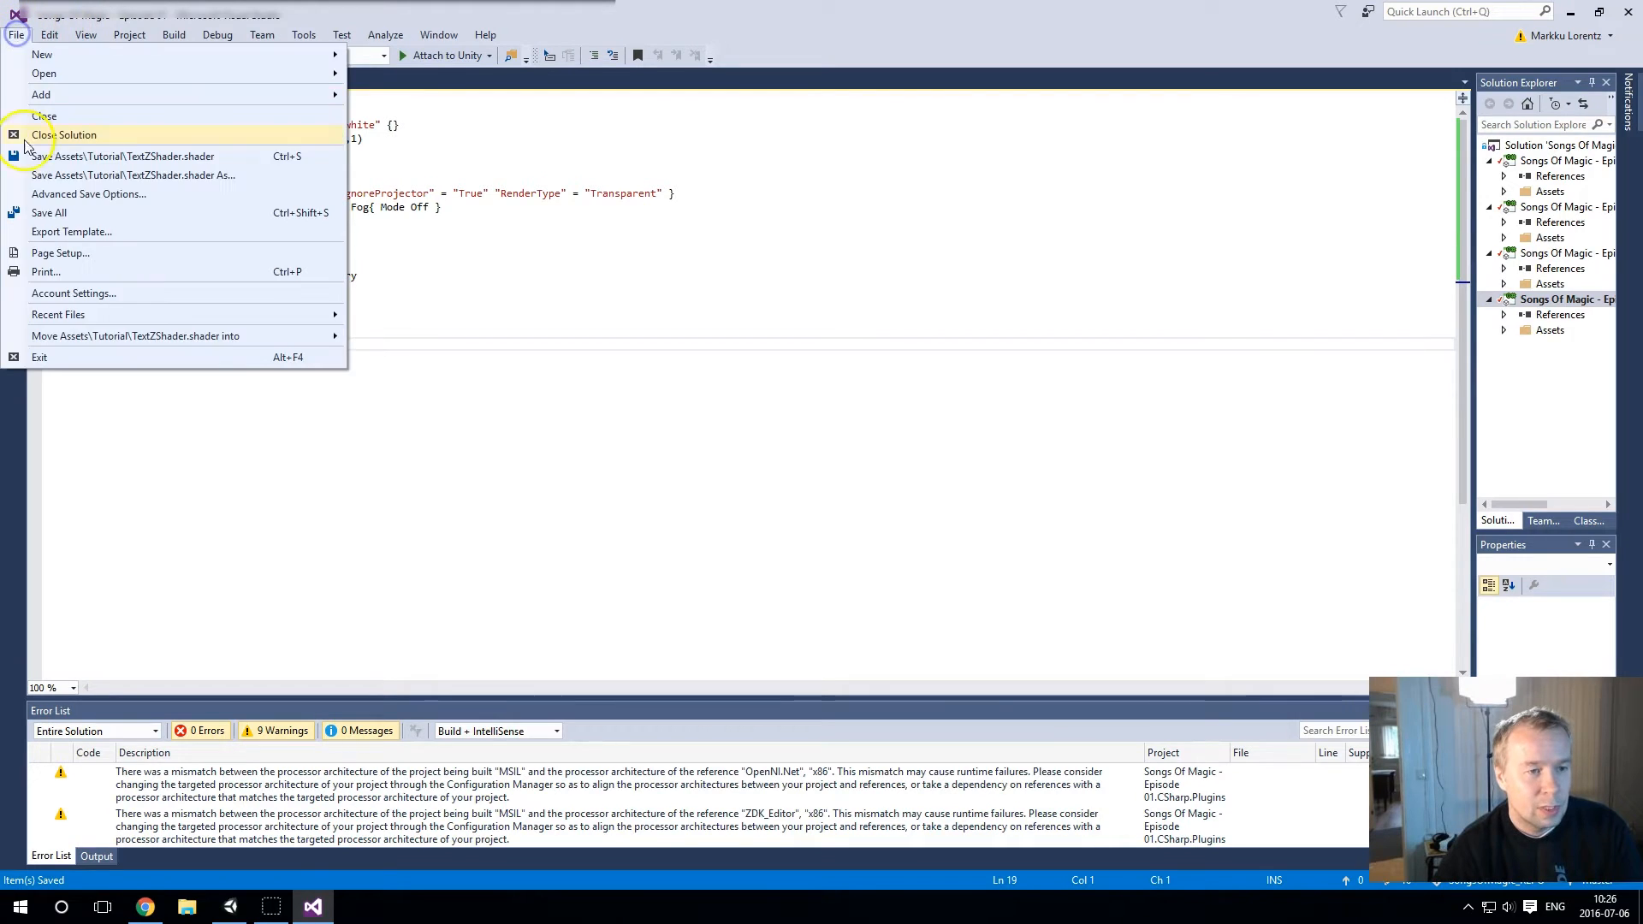
left_click(61, 214)
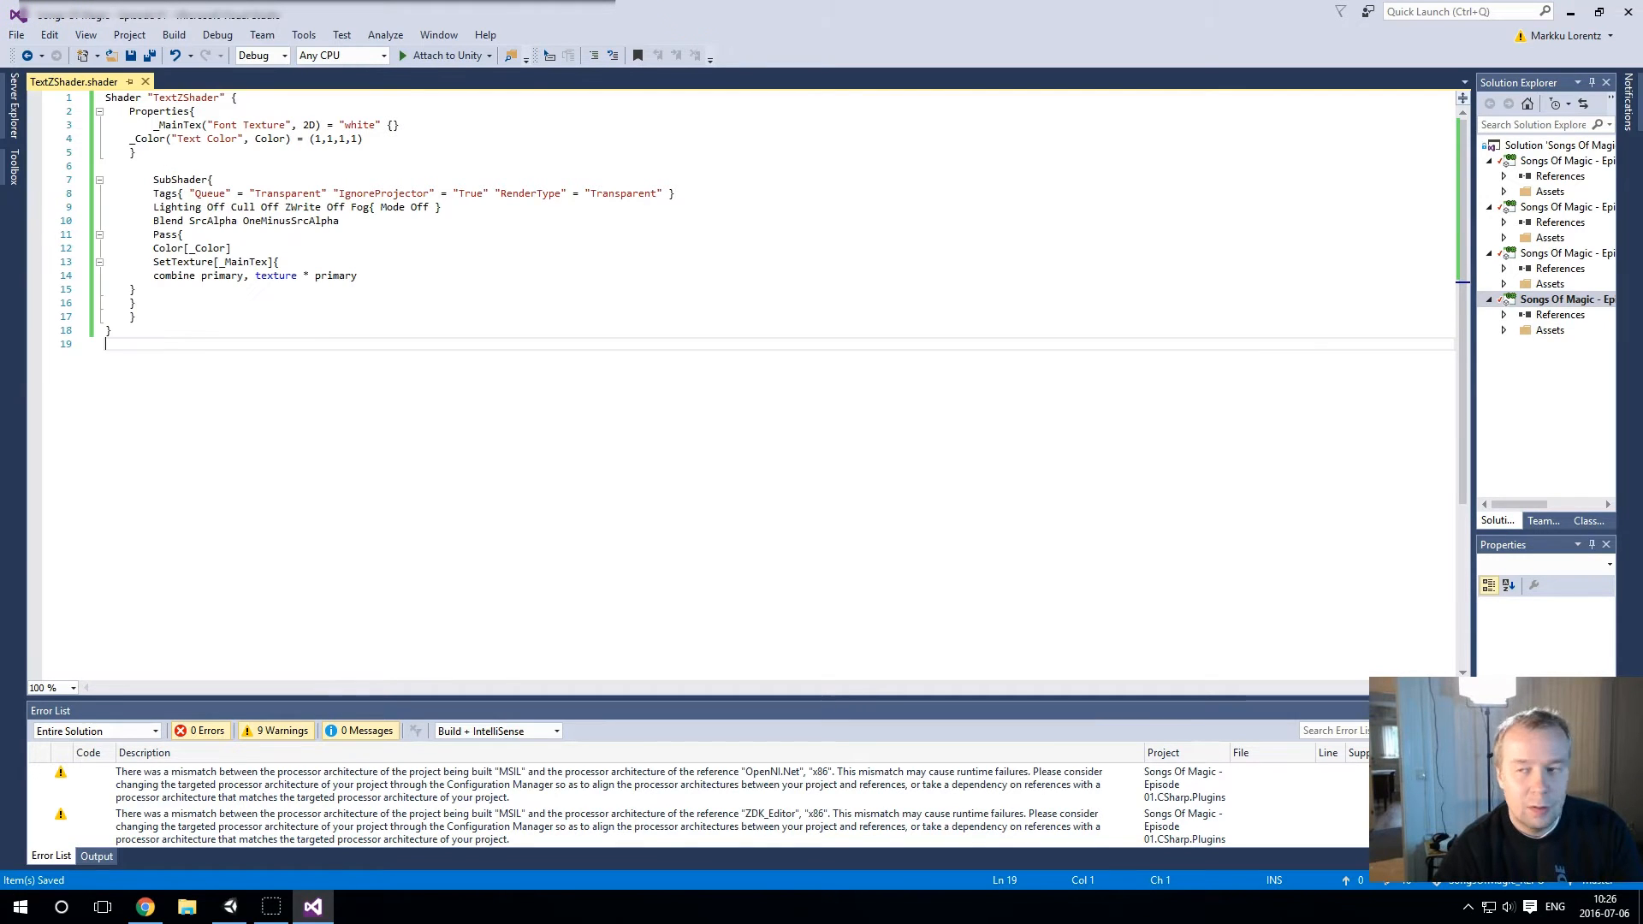
left_click(1628, 11)
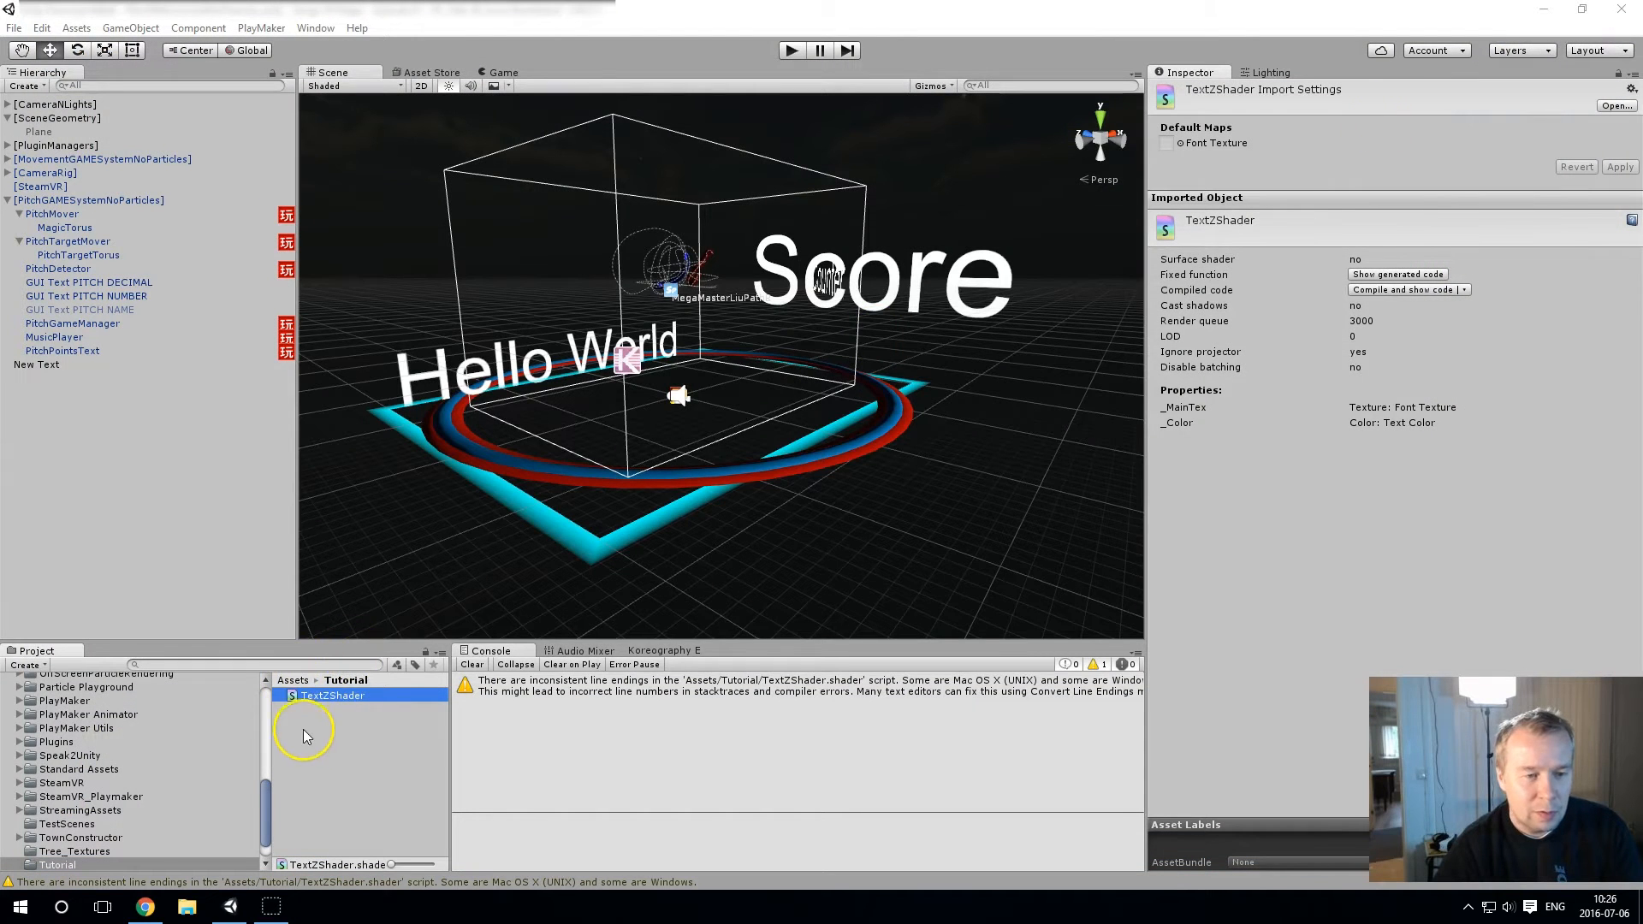
Step: Reopen TextZShader from Unity, normalize its line endings to Windows (CR LF), and save all before closing Visual Studio
double_click(335, 697)
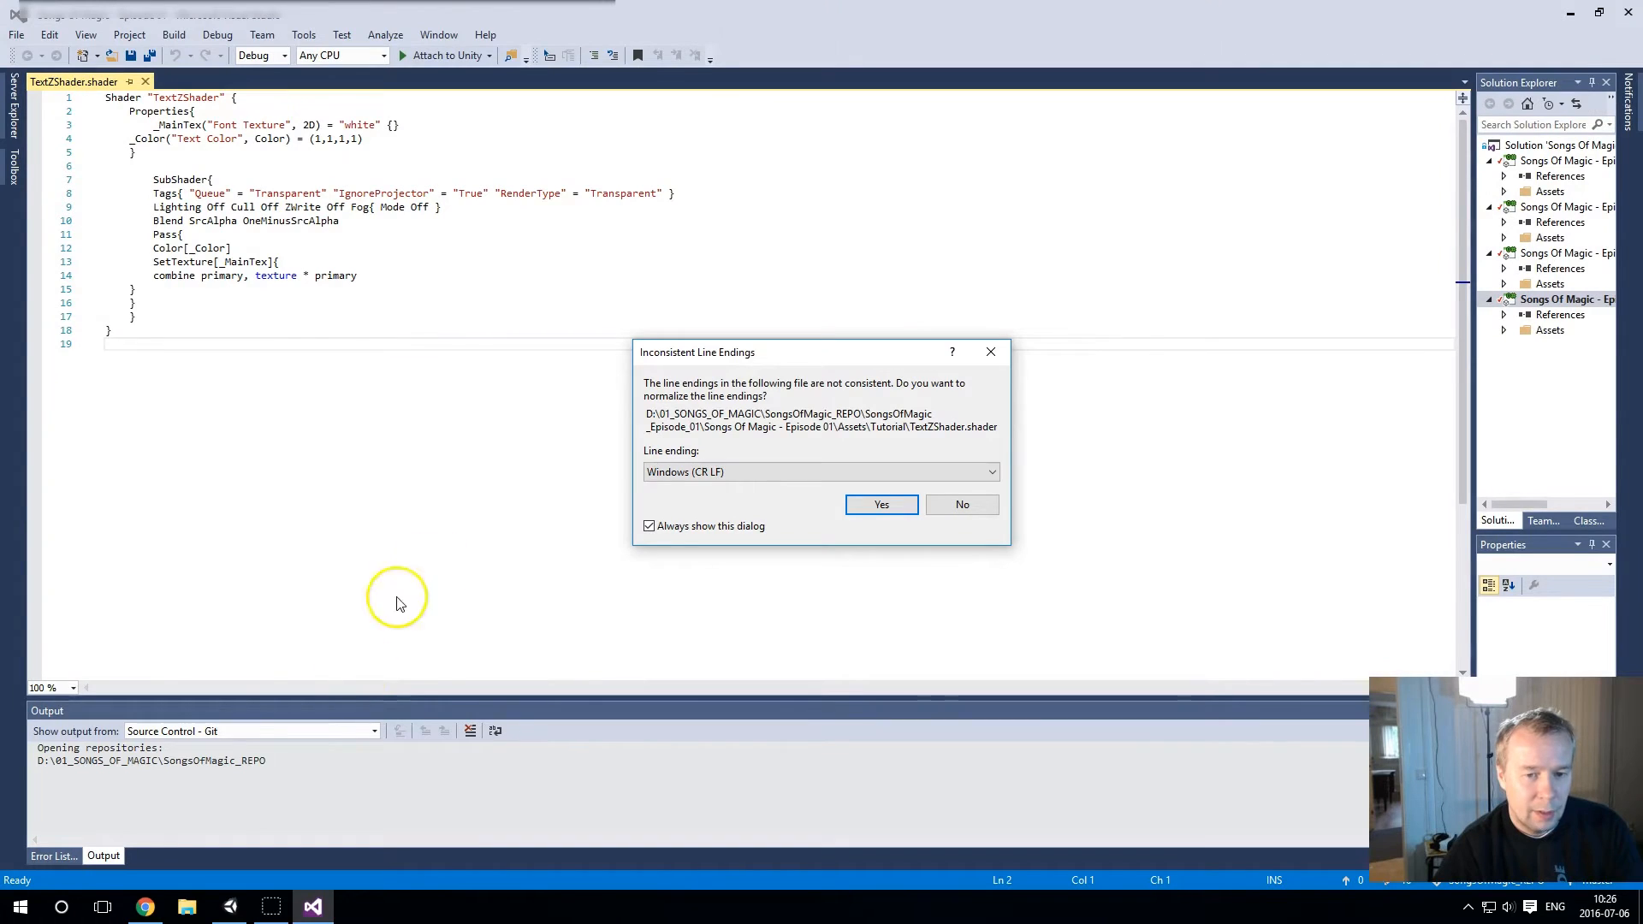
left_click(867, 507)
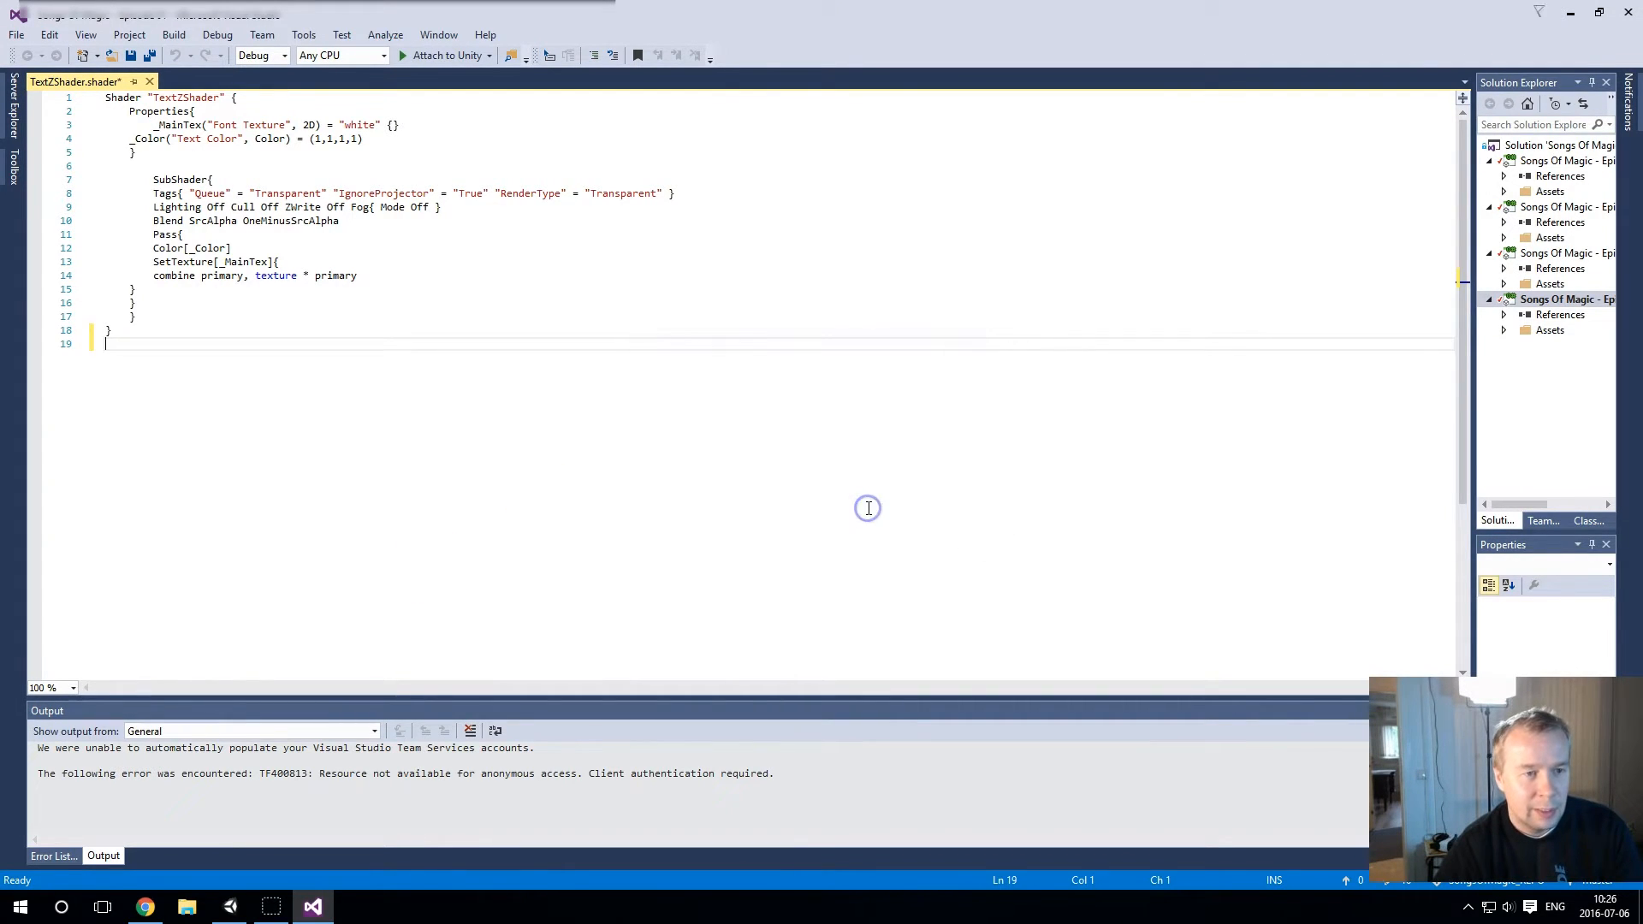
left_click(17, 35)
left_click(53, 212)
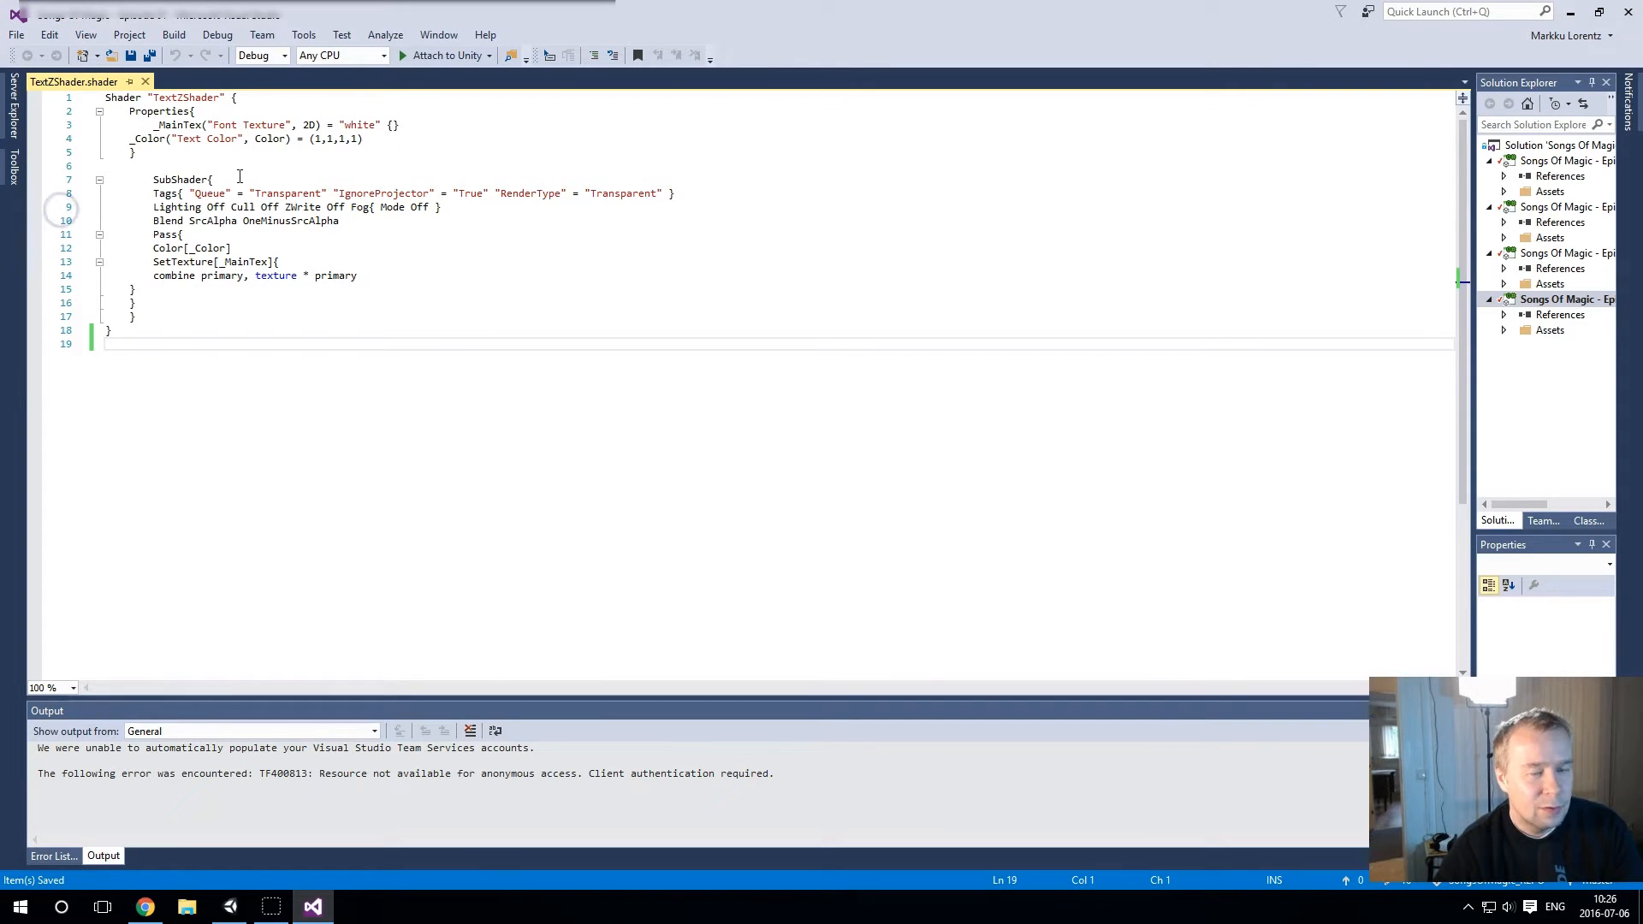
left_click(1627, 12)
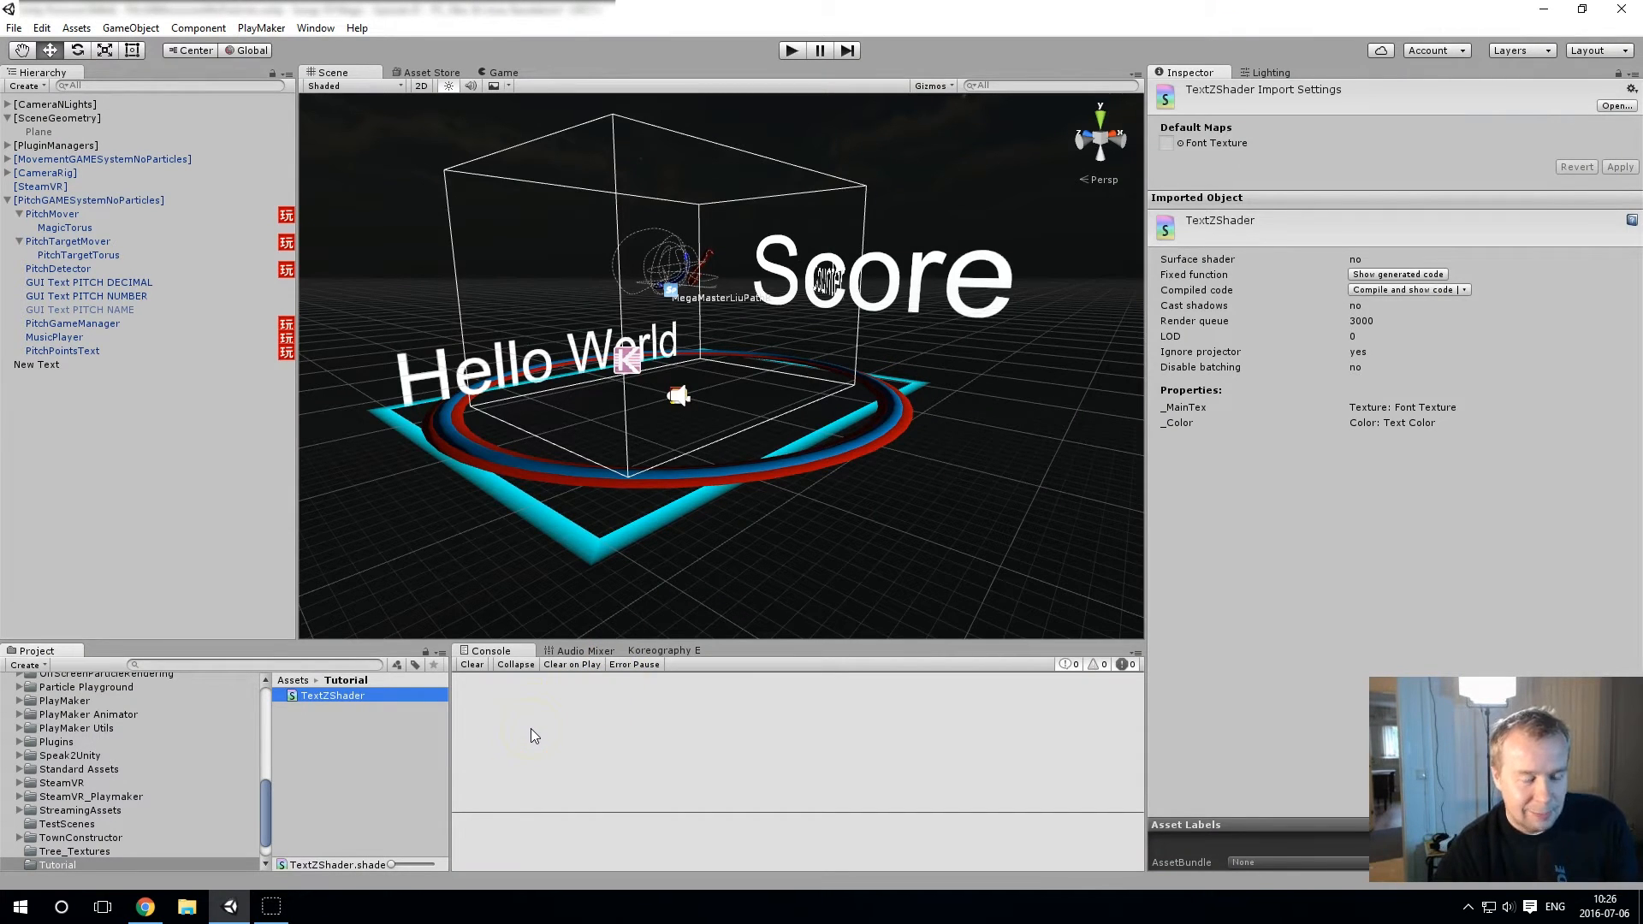
Step: Create a material named TextZMaterial in the Tutorial folder and assign the TextZShader shader to it
right_click(332, 736)
mouse_move(457, 408)
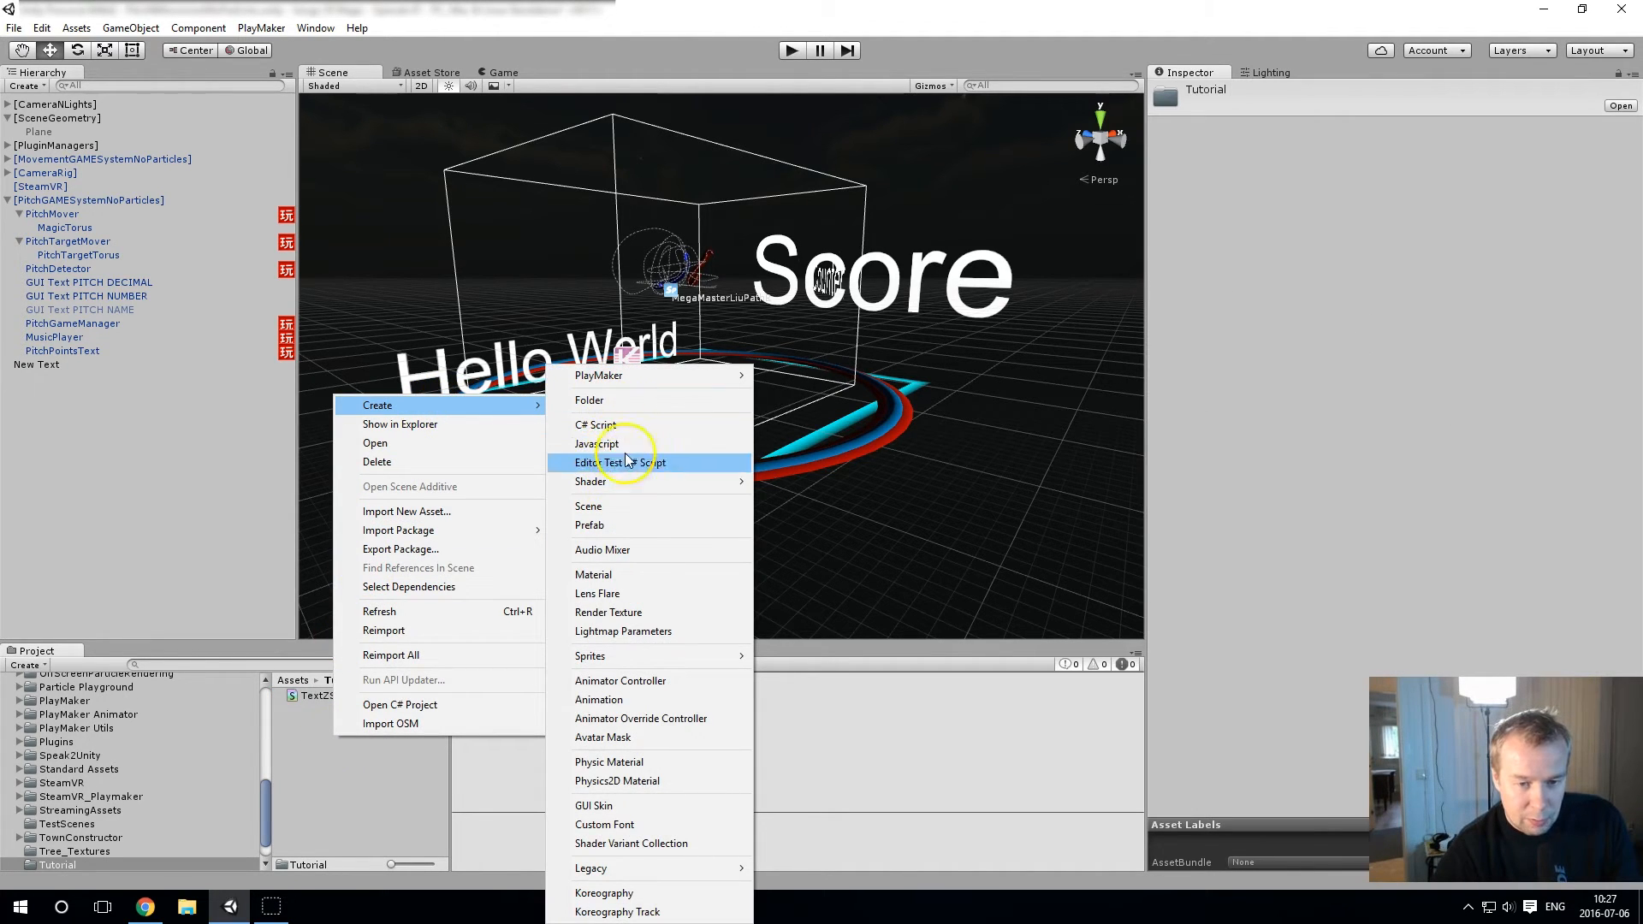
left_click(650, 571)
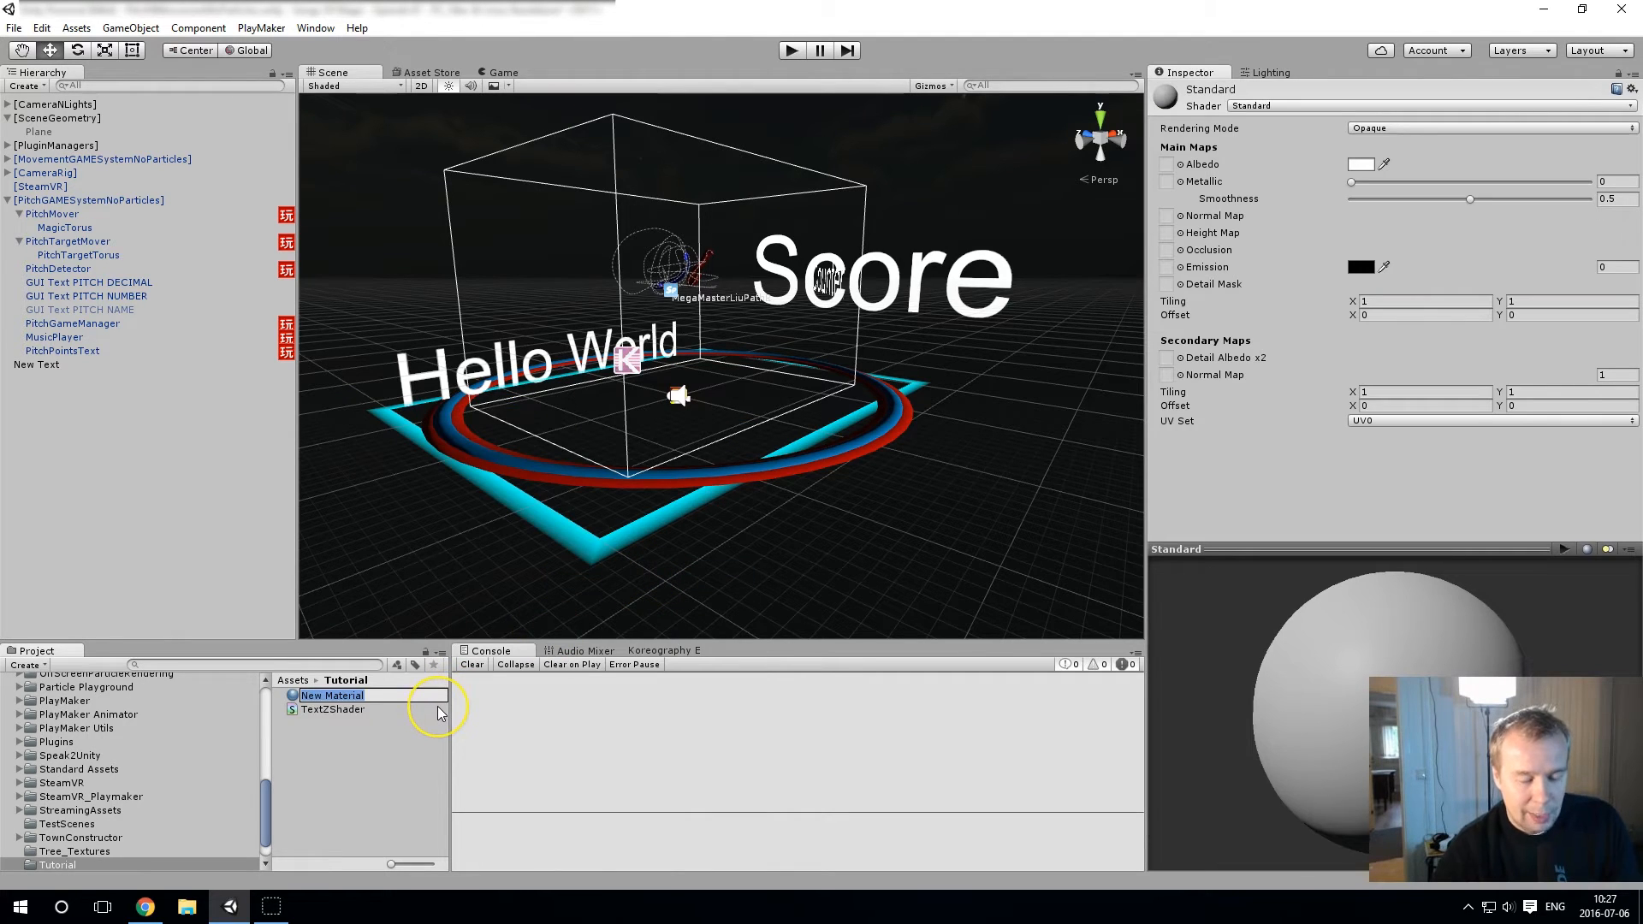
type("TextZ")
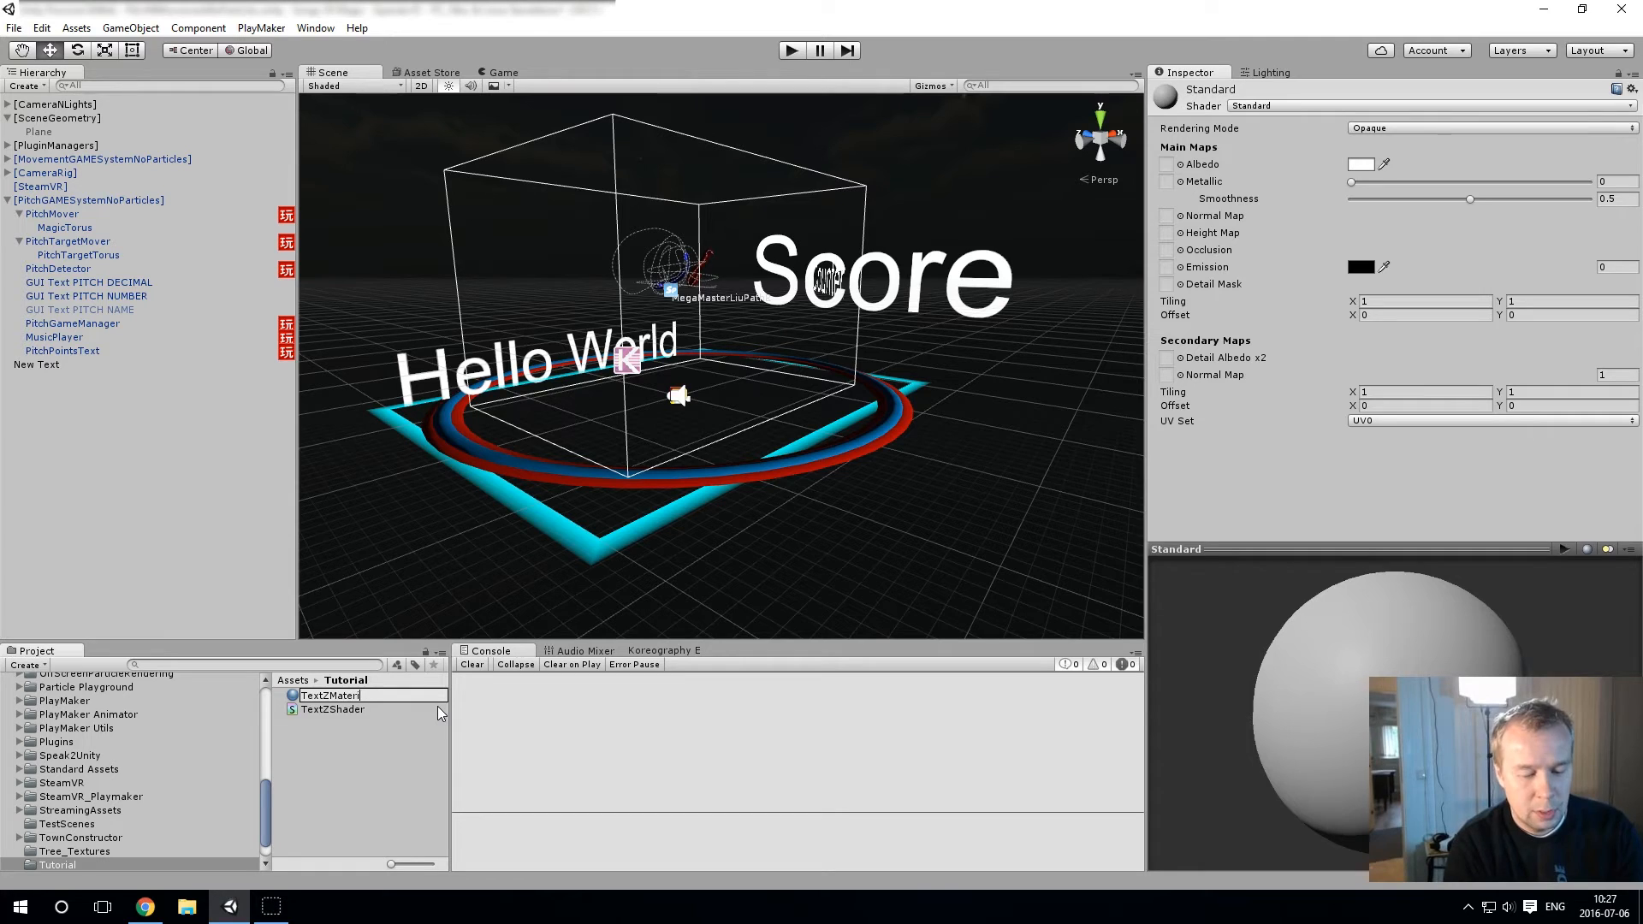
key("Return")
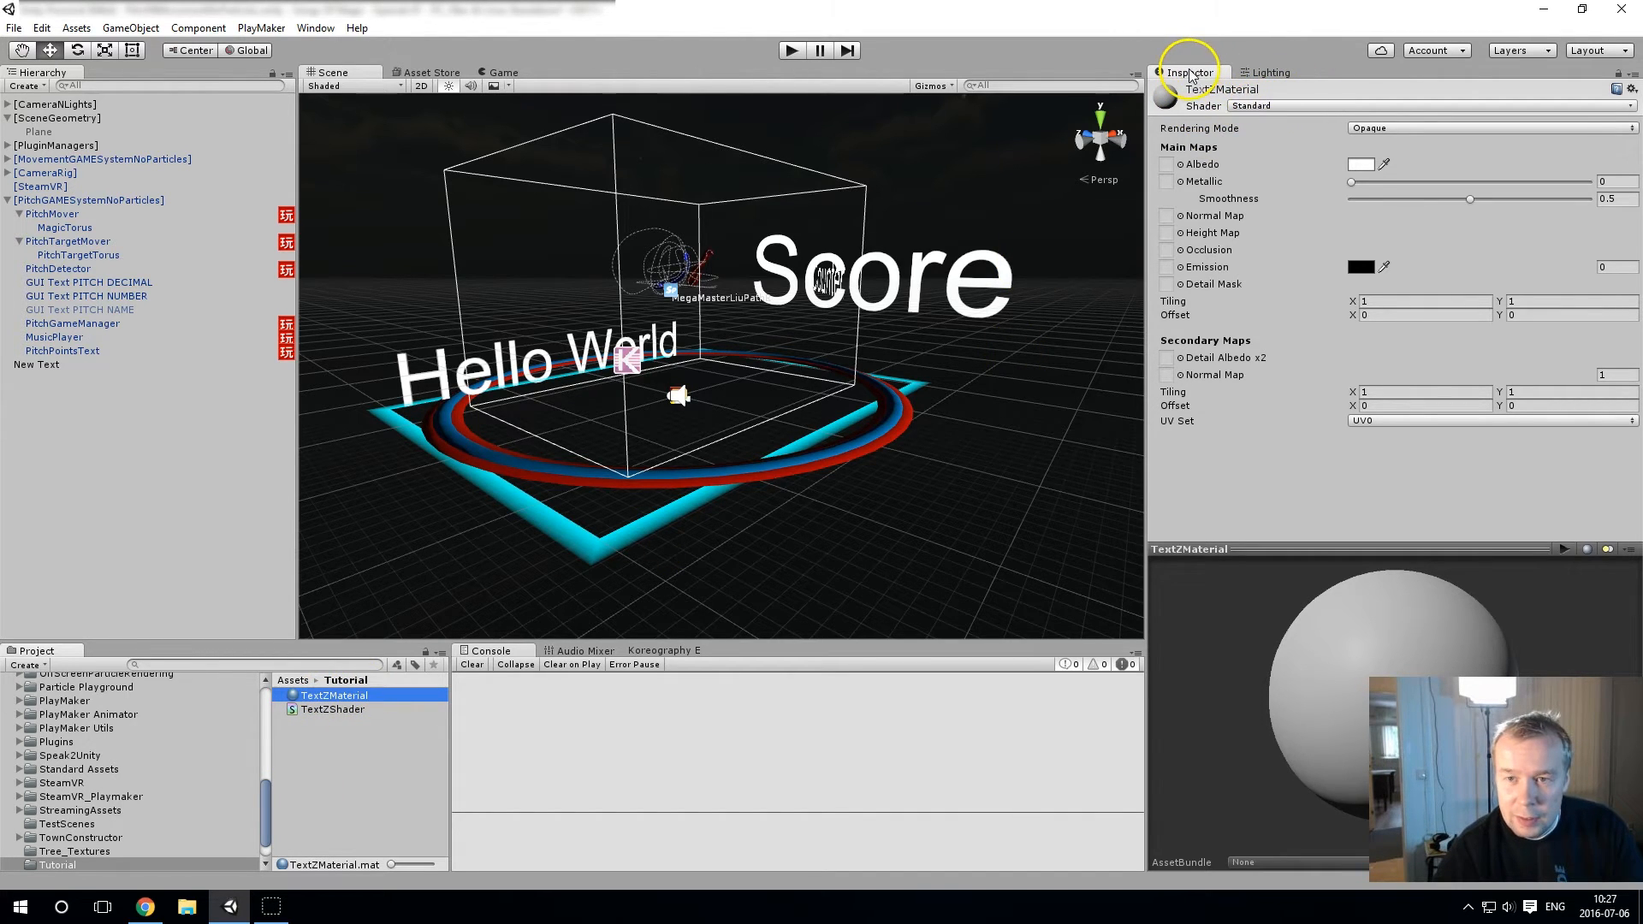
left_click(1258, 106)
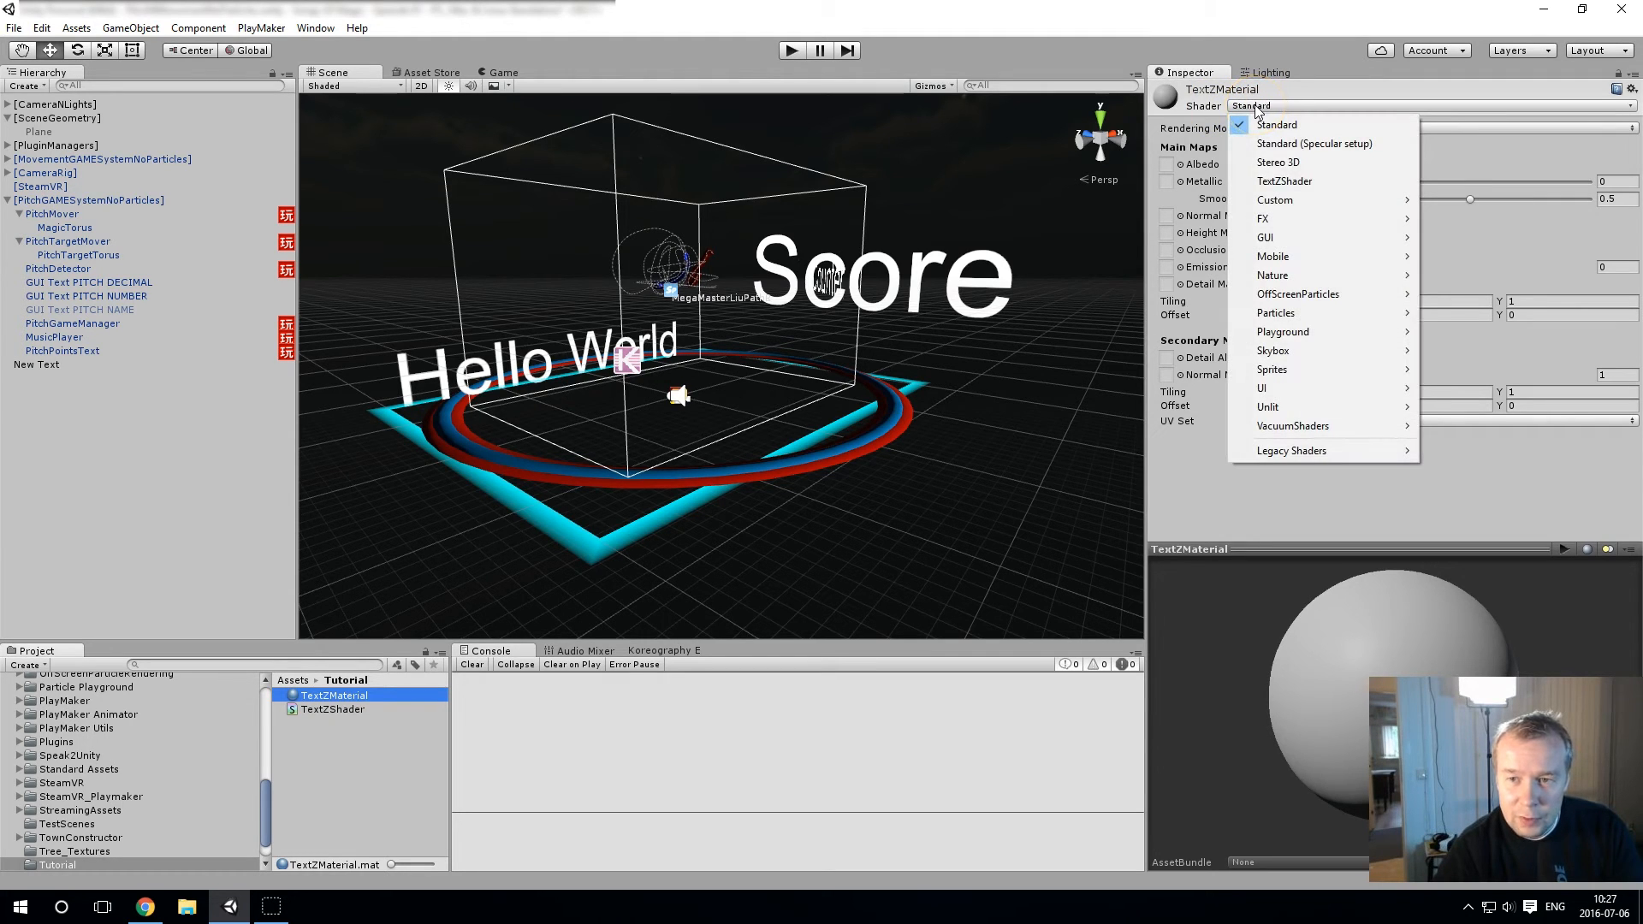
left_click(1283, 181)
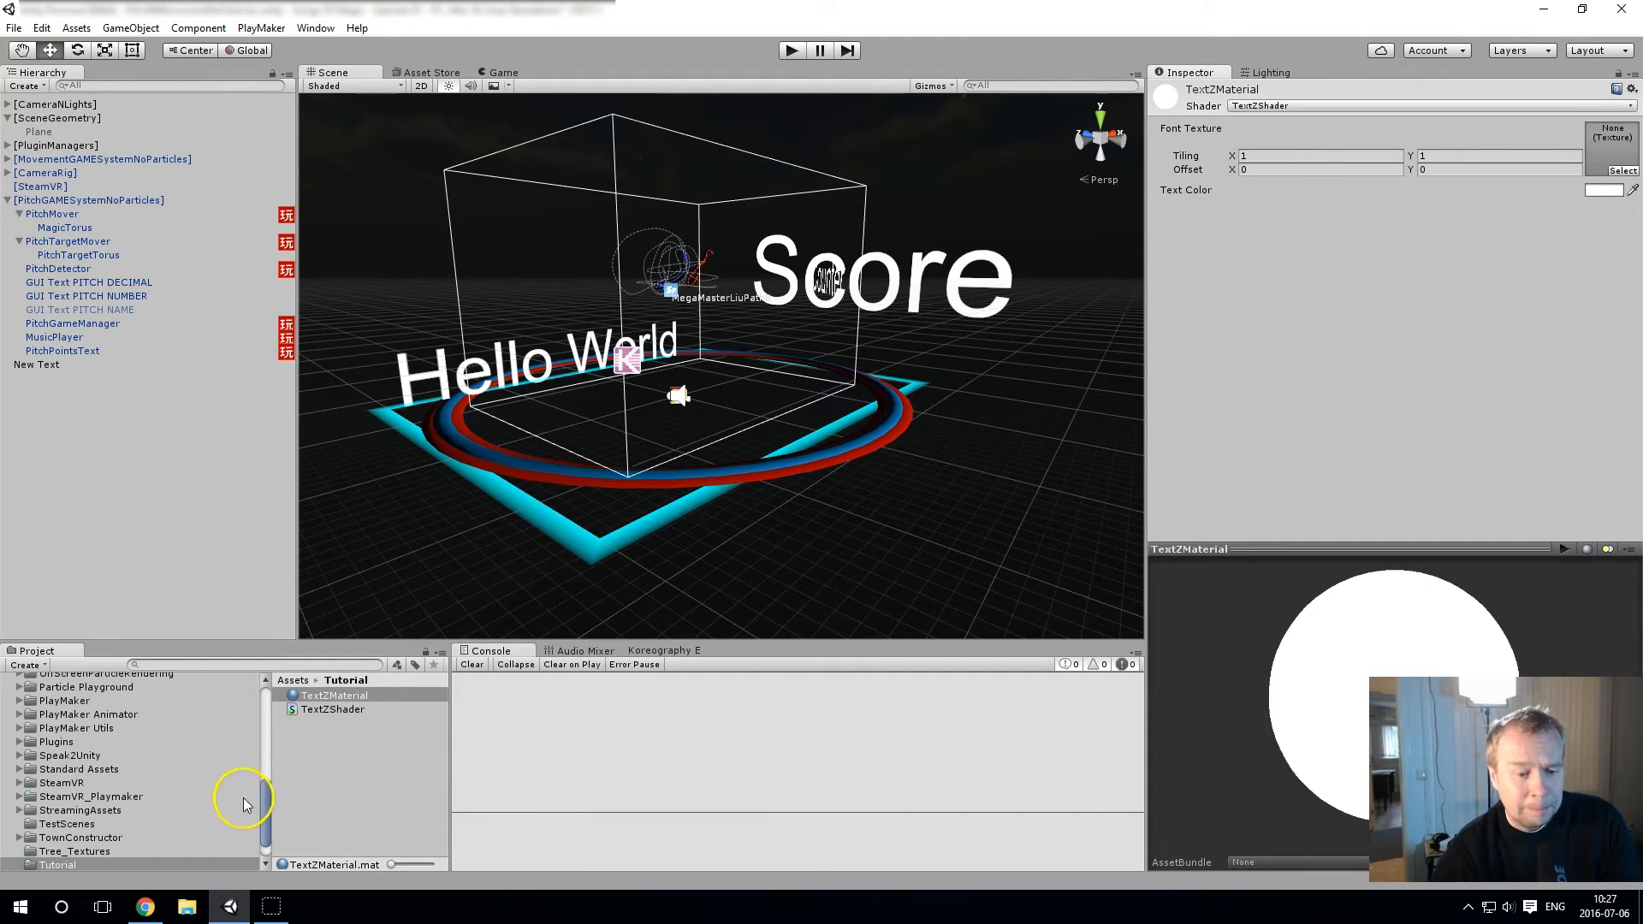
Step: Search Windows Settings for "fonts" and open the Fonts folder of installed fonts
left_click(19, 905)
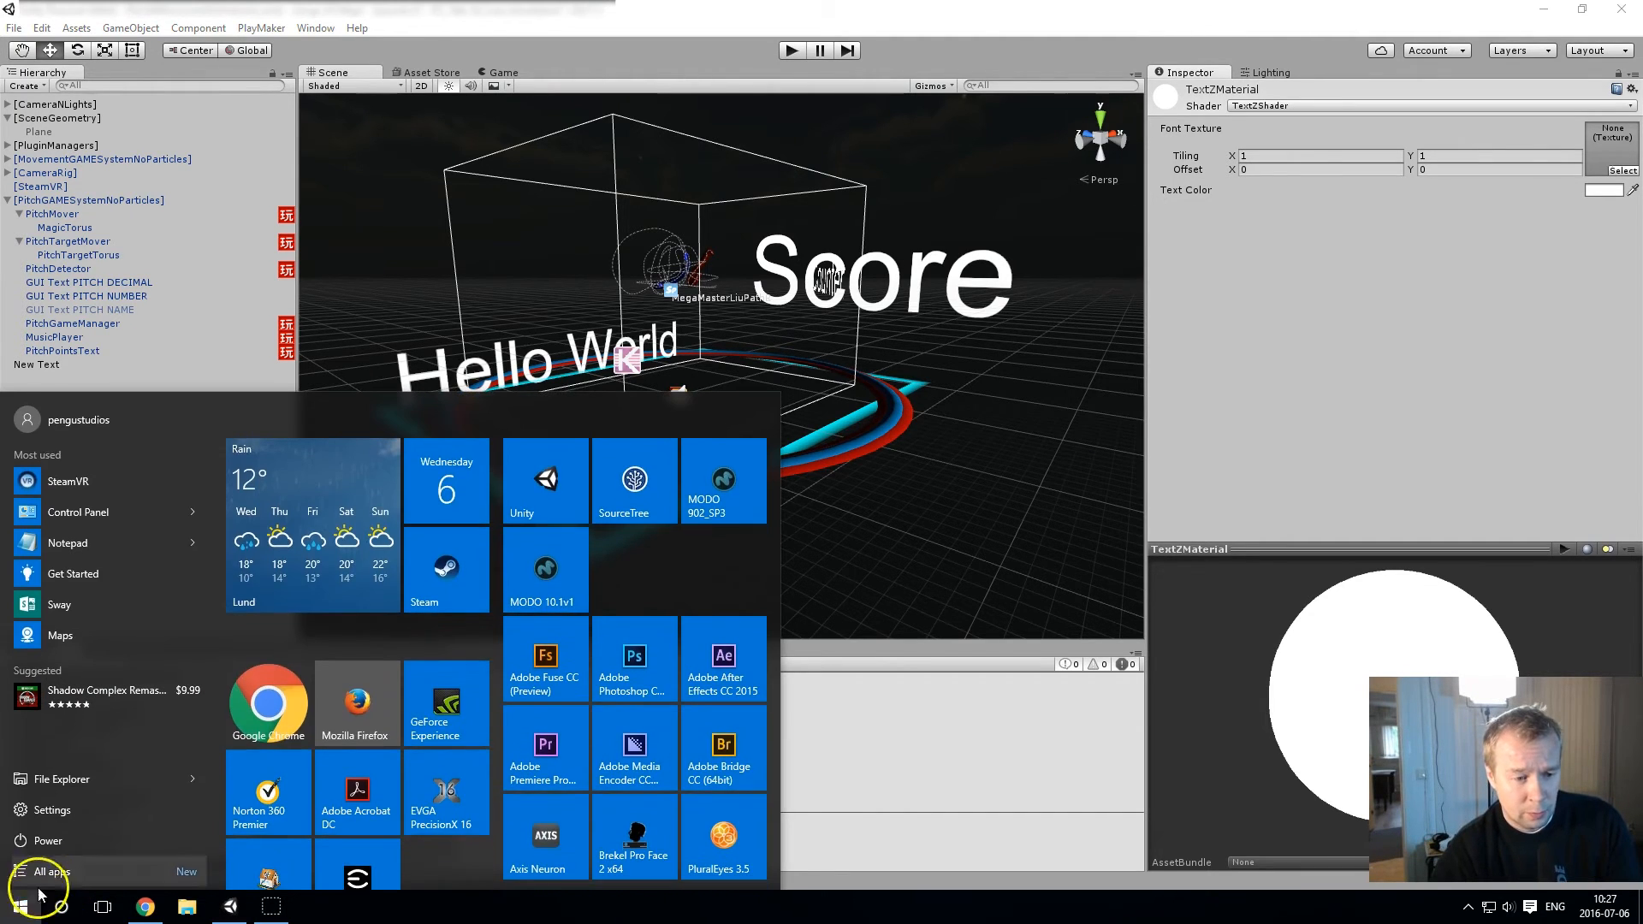
left_click(71, 810)
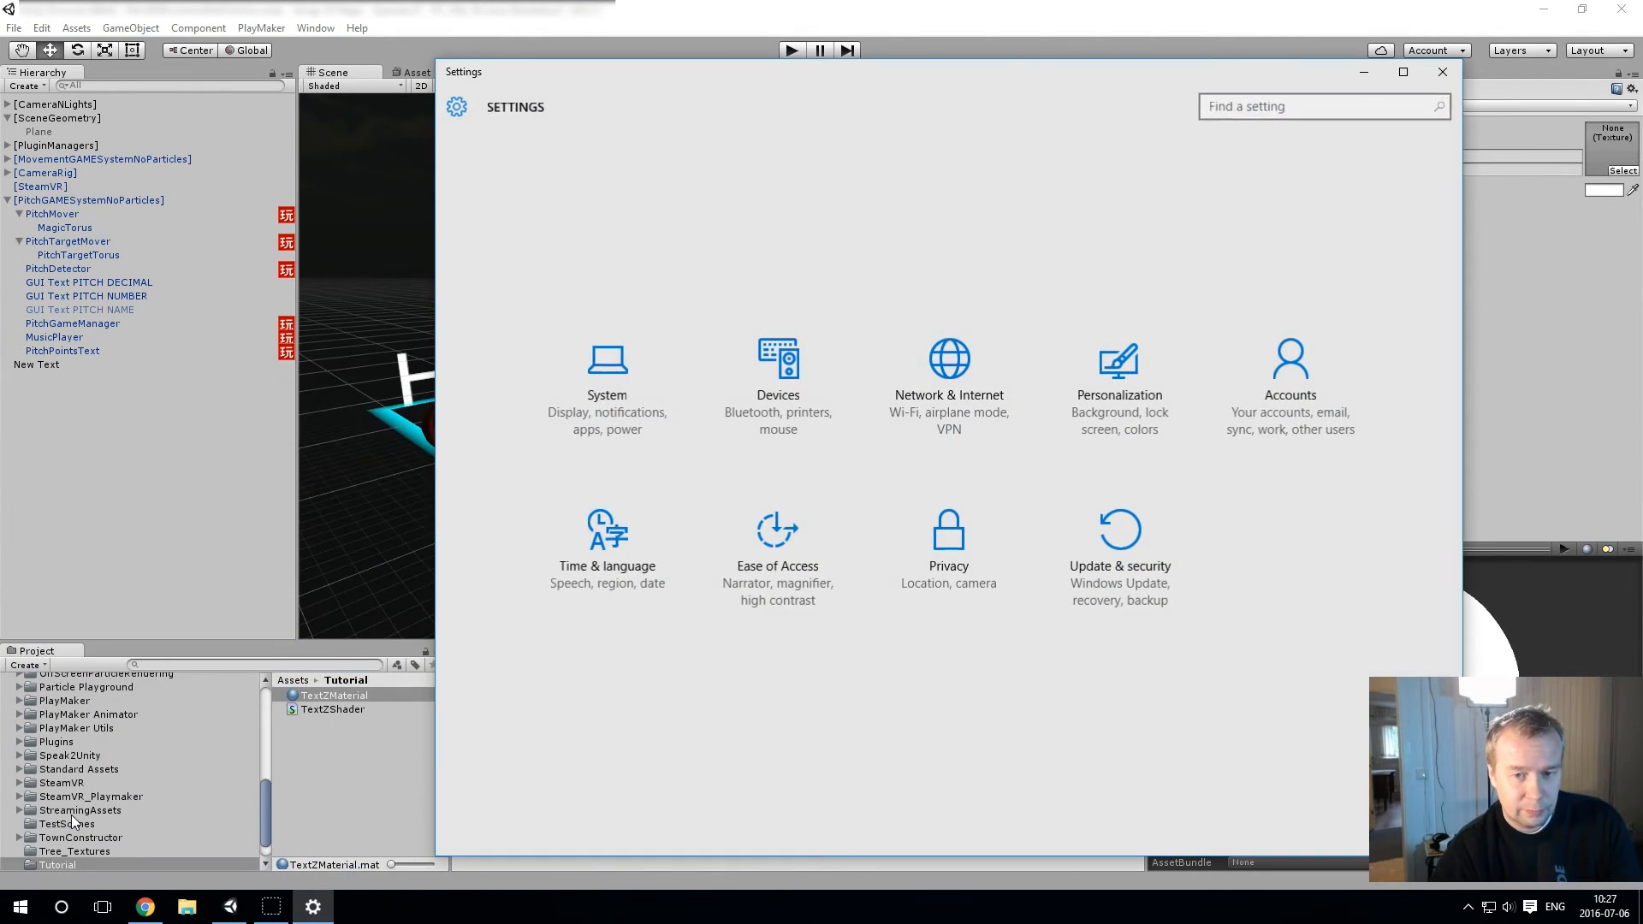
left_click(1277, 107)
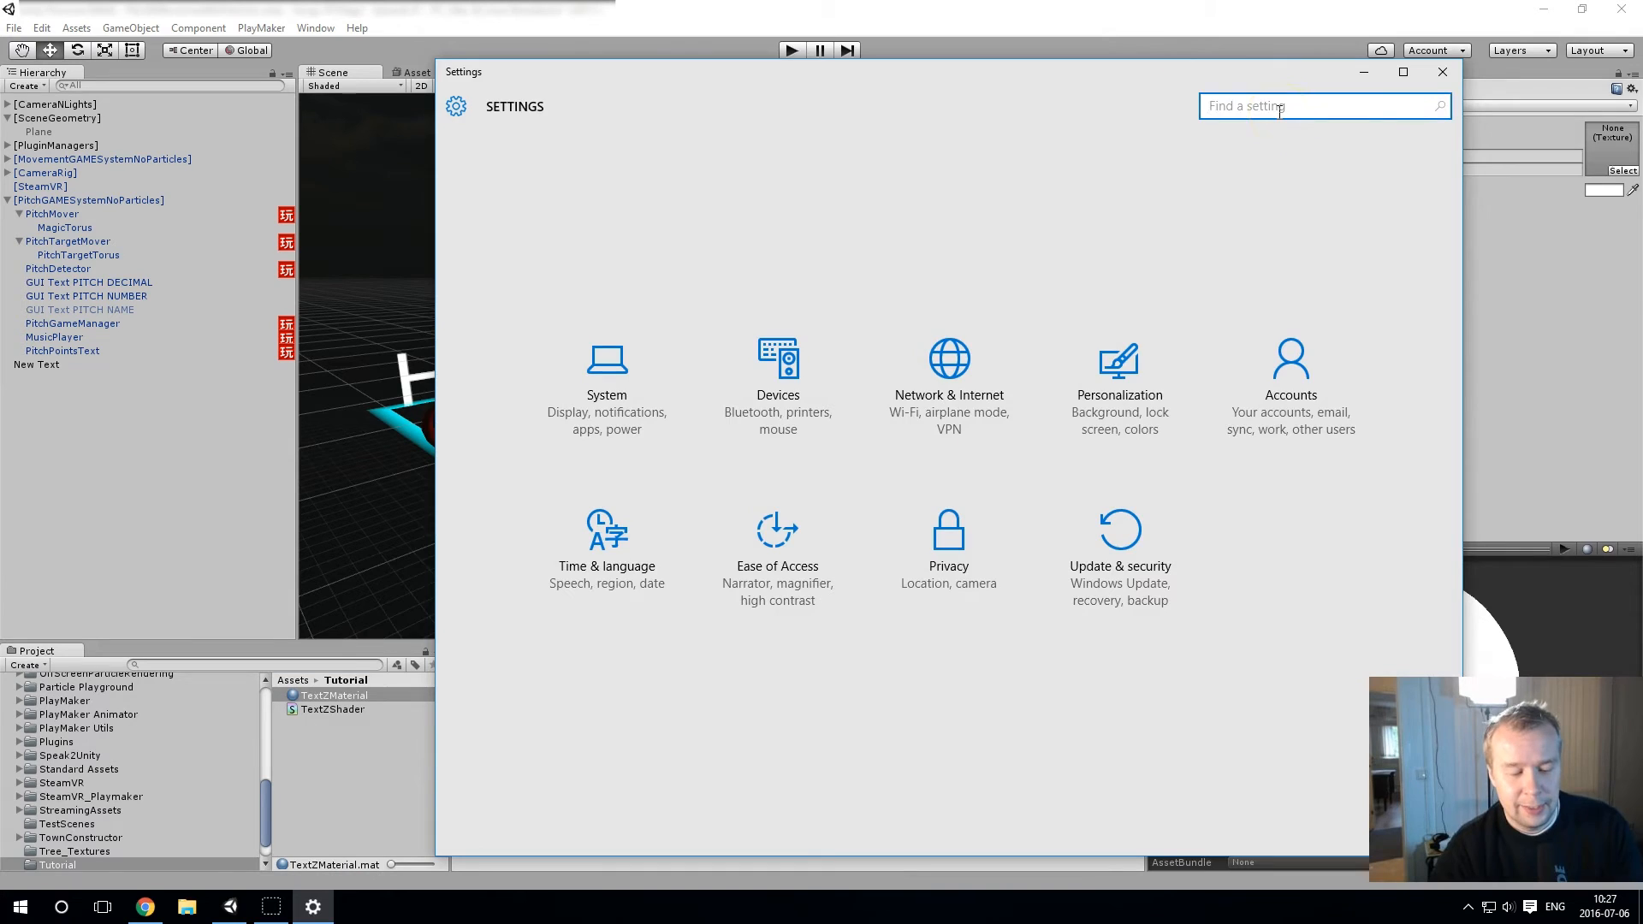
type("fonts")
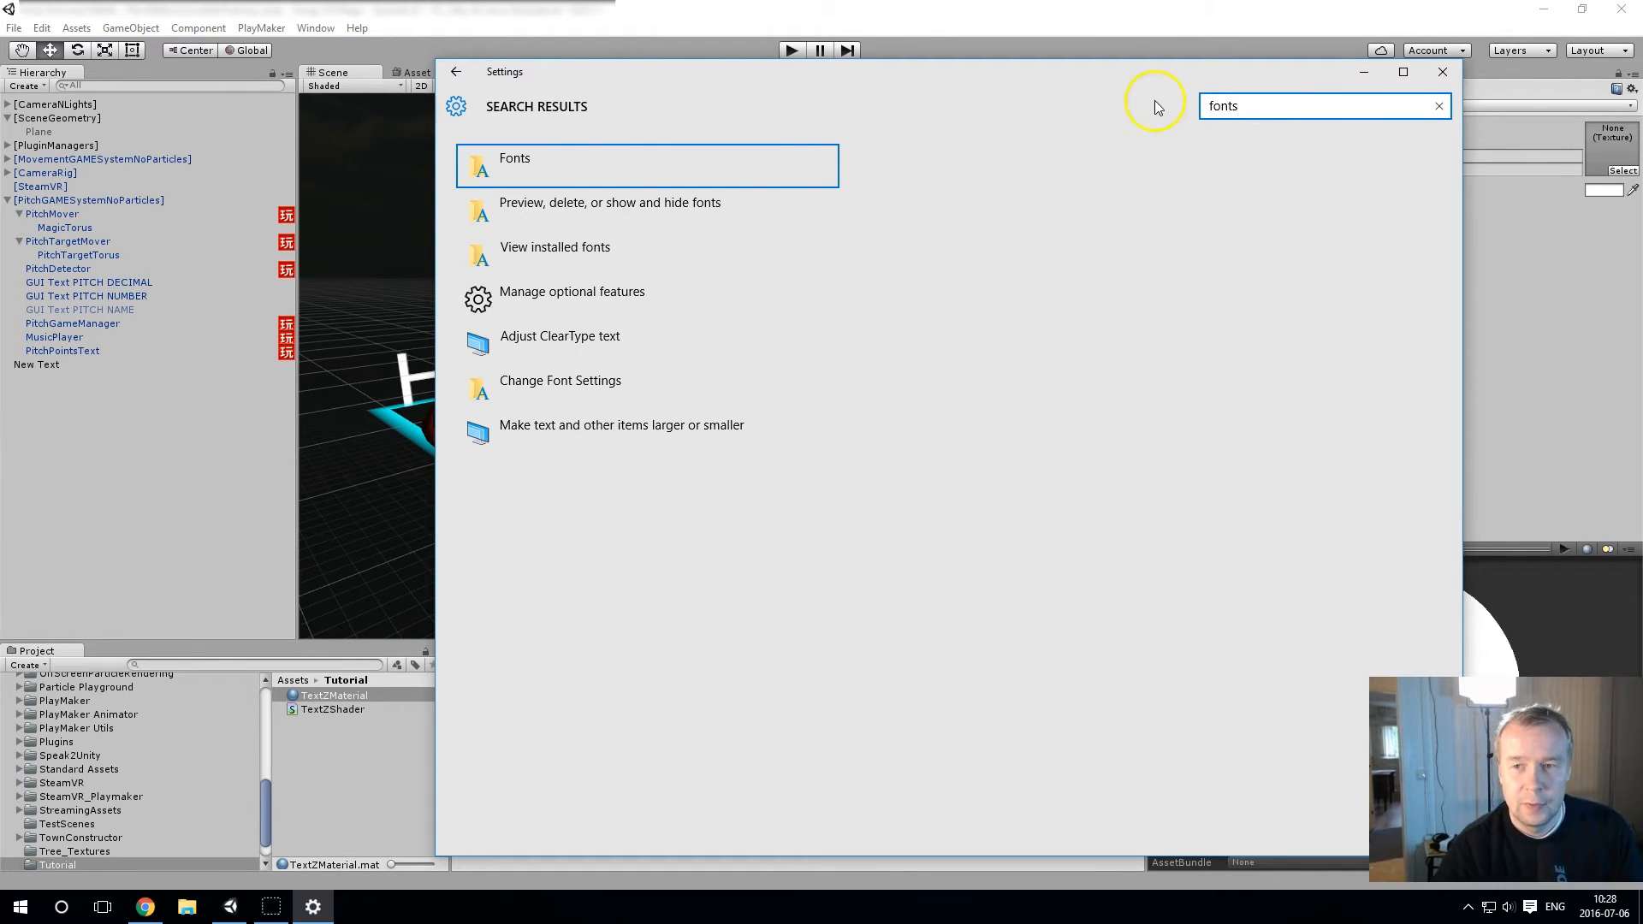
left_click(548, 167)
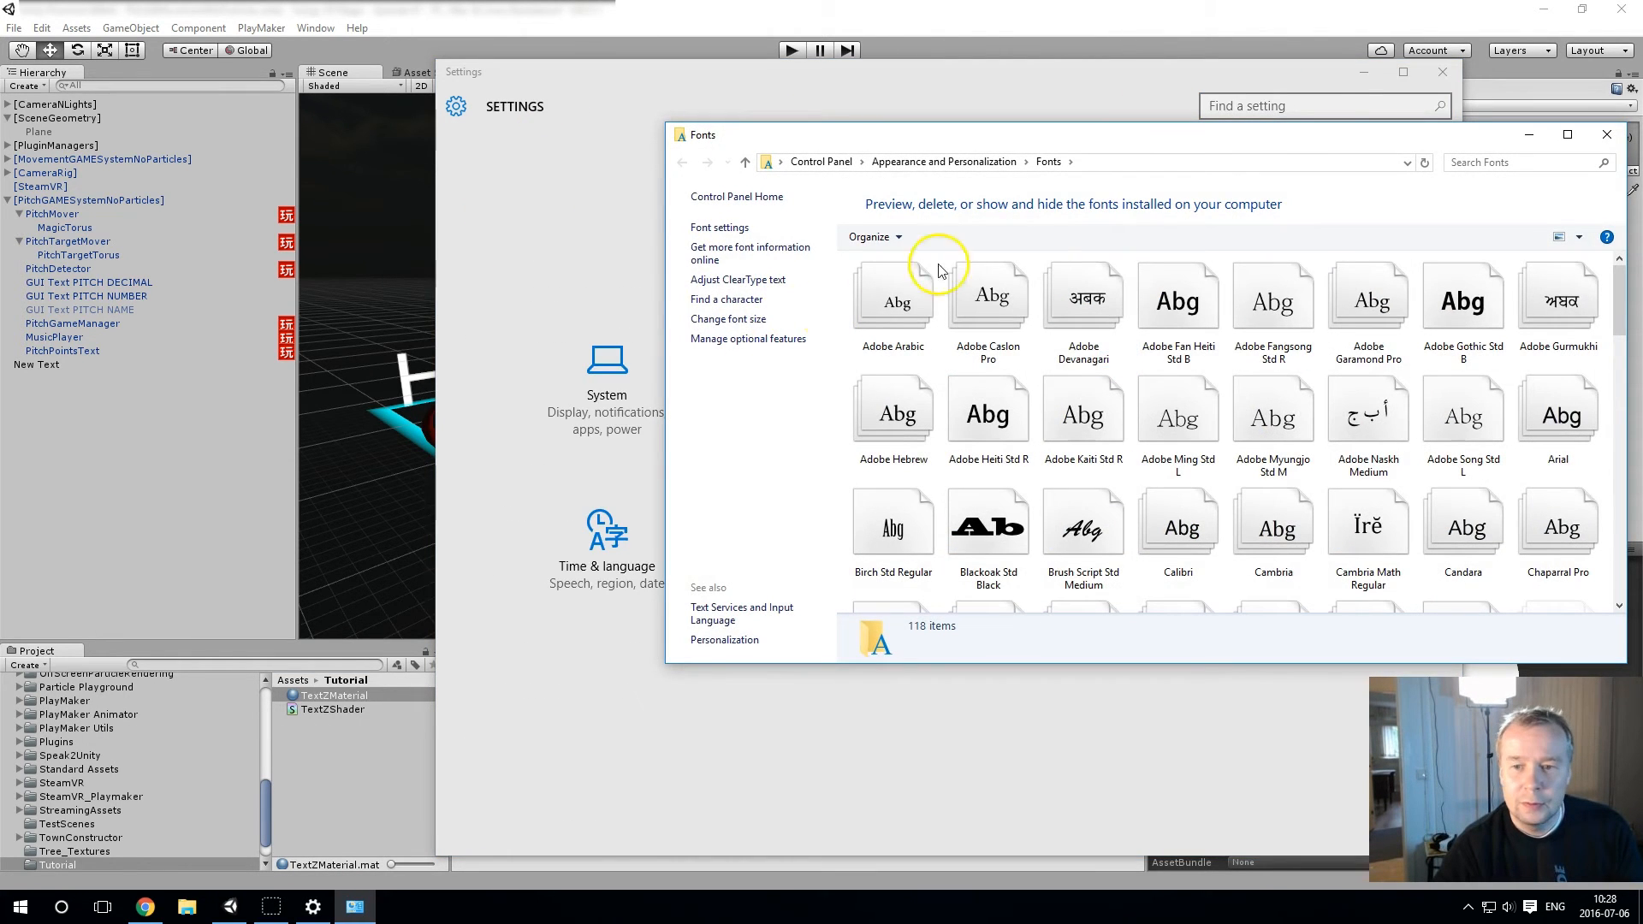
Step: Import the Blackoak Std Black font from the Windows Fonts folder into the Tutorial folder of the Unity project
scroll(1129, 308, "down", 15)
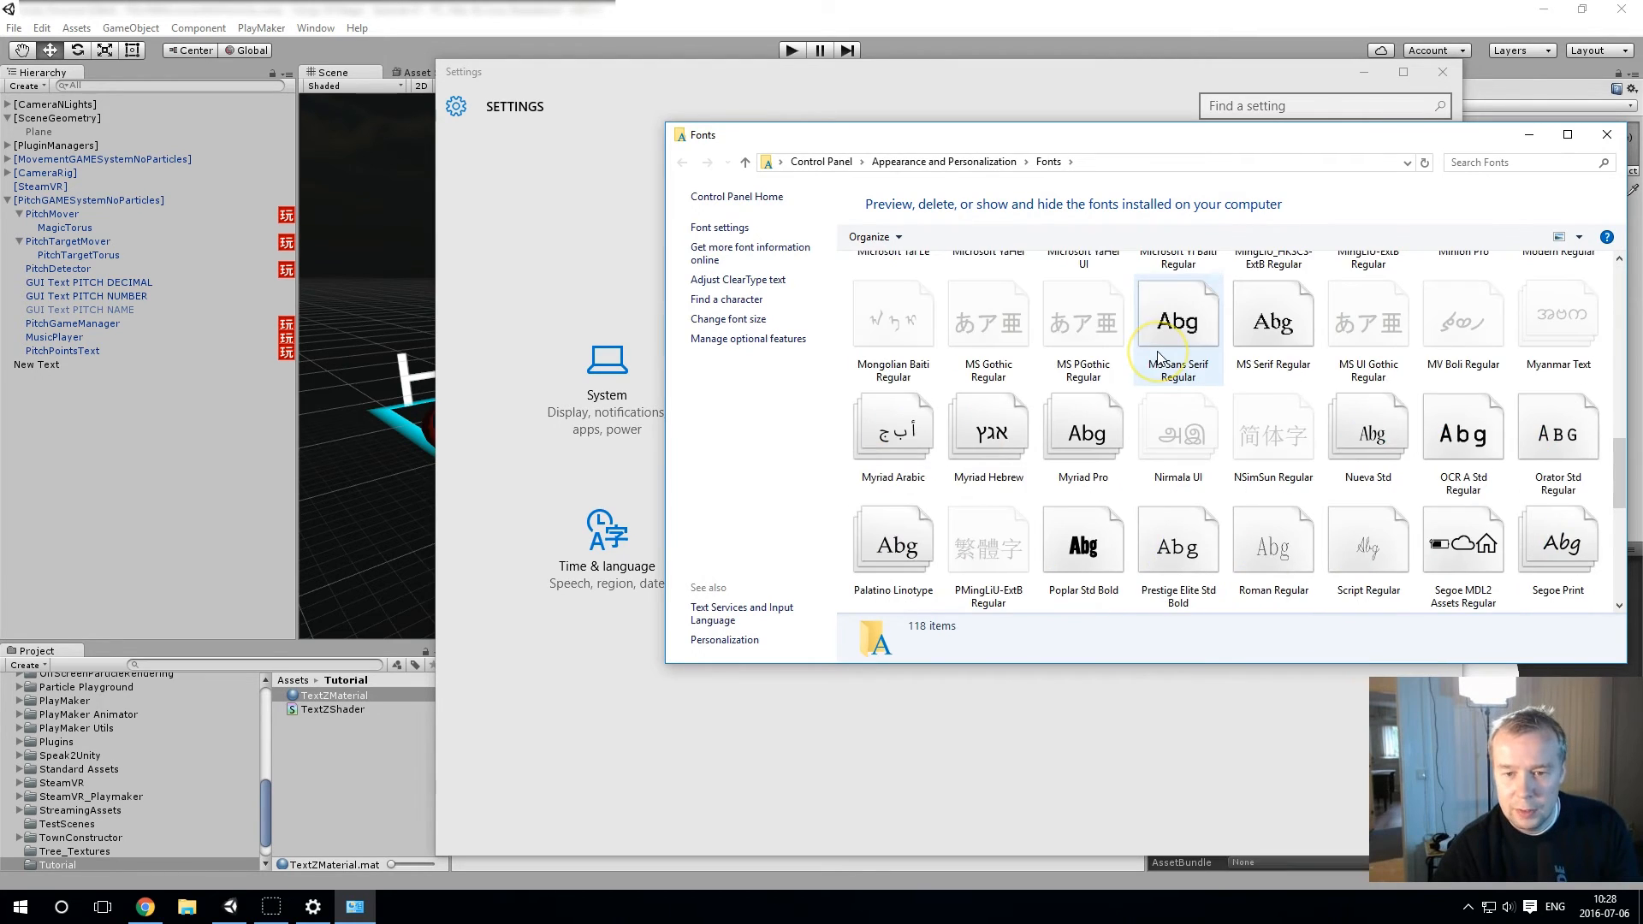
scroll(1146, 342, "up", 3)
scroll(1160, 357, "up", 5)
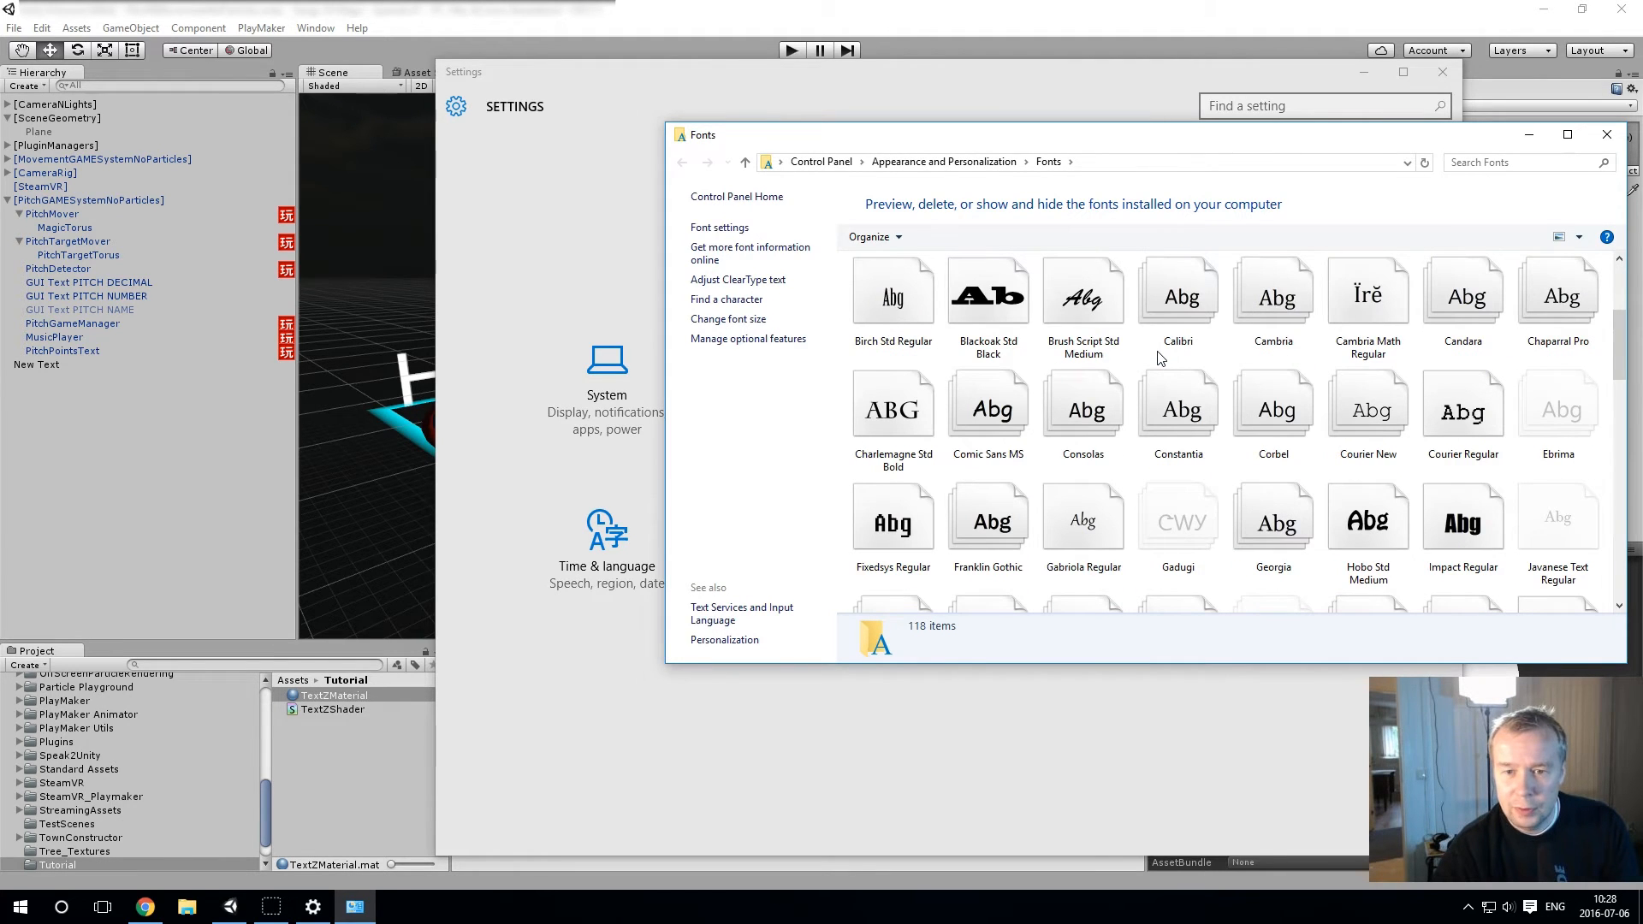
left_click(1000, 314)
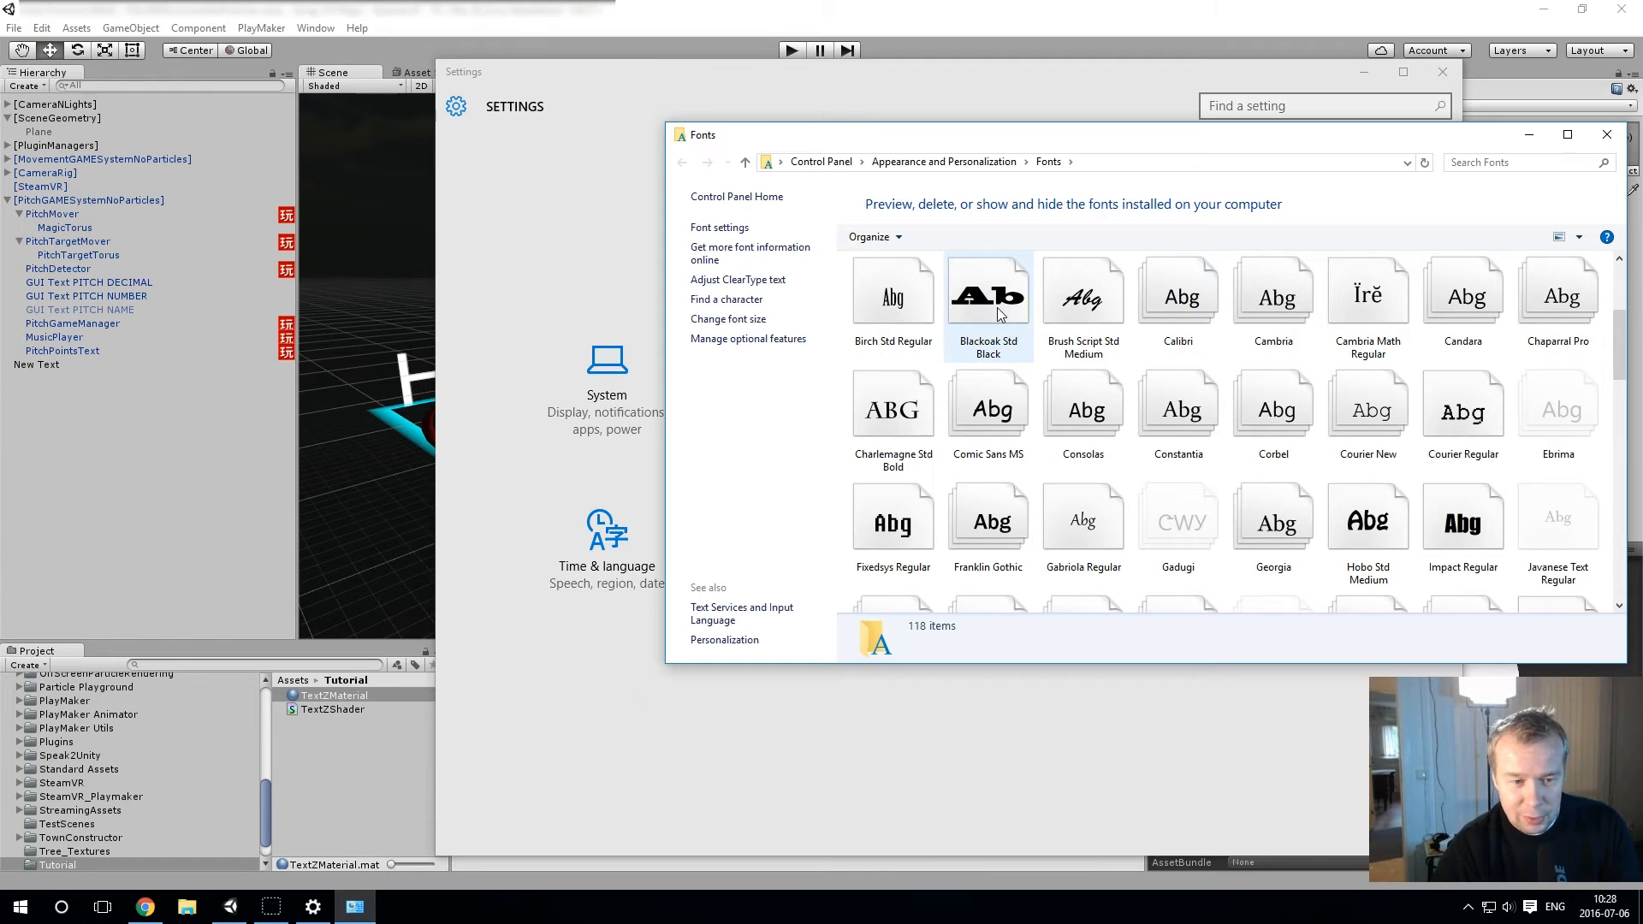
left_click_drag(994, 308, 312, 760)
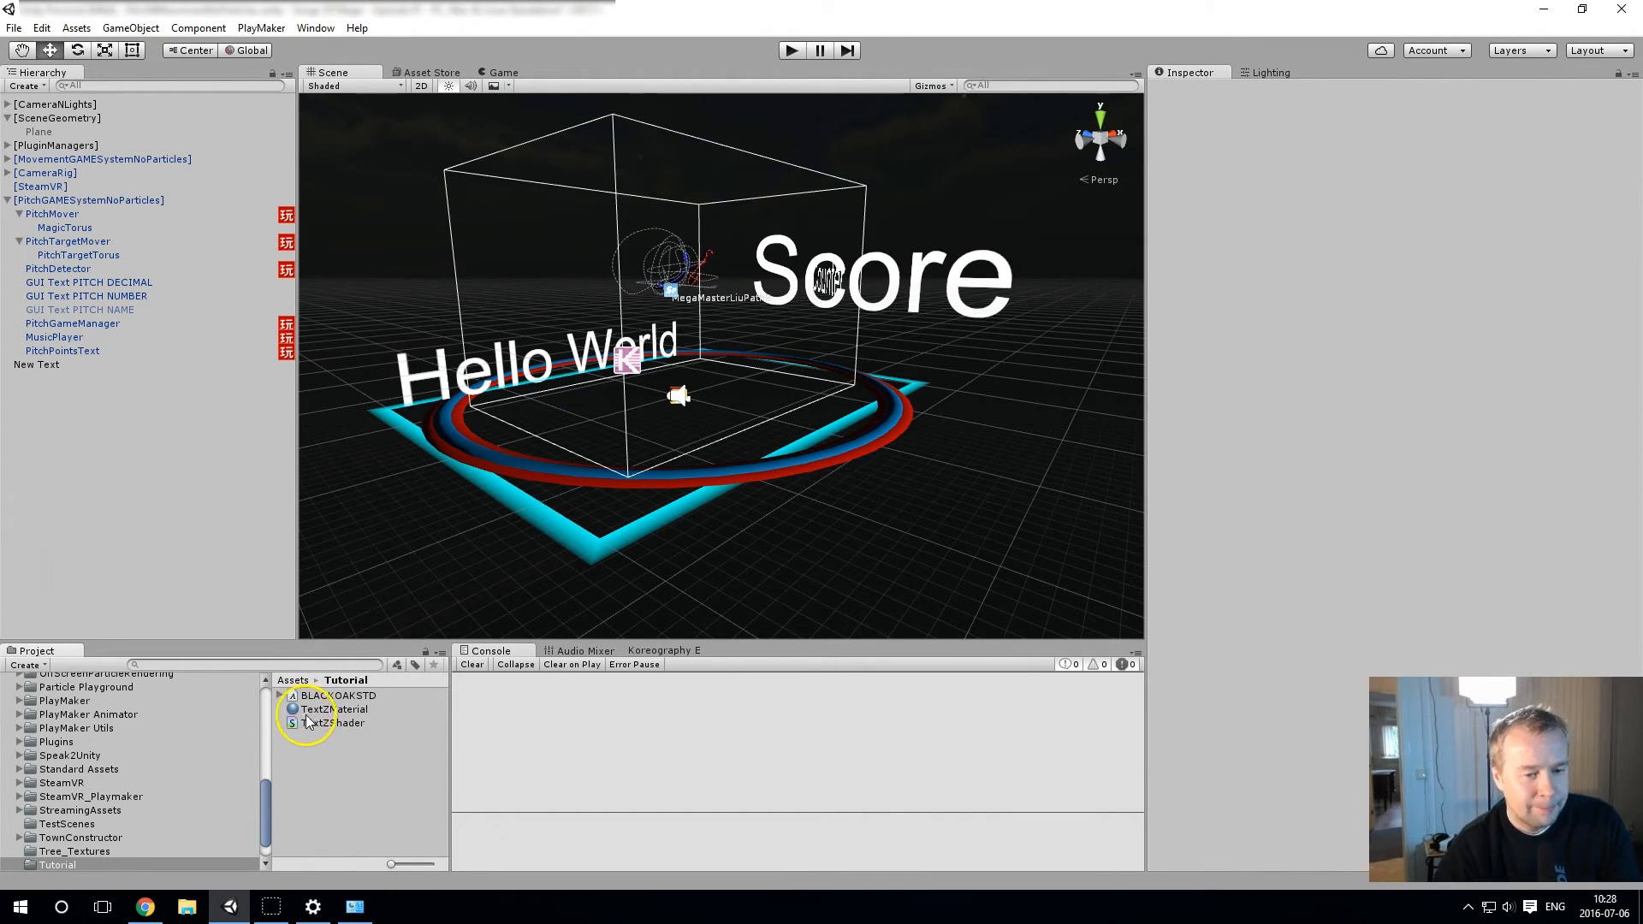
Step: Assign the BLACKOAKSTD font's Font Texture to the Font Texture slot of TextZMaterial, and clear the console errors
left_click(351, 713)
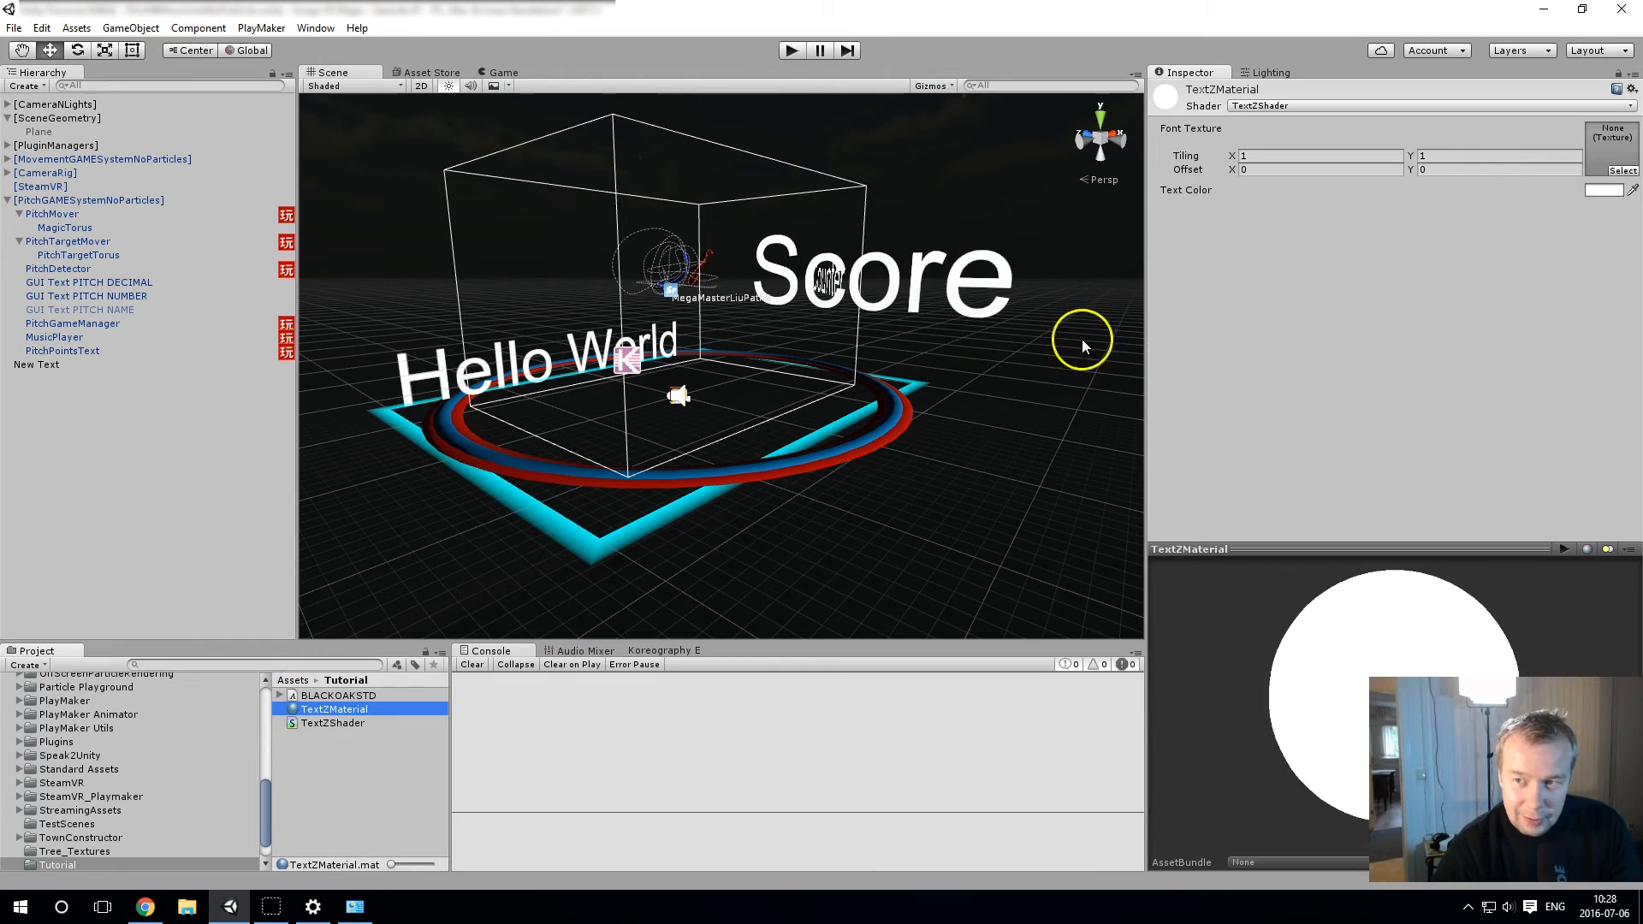
left_click(279, 696)
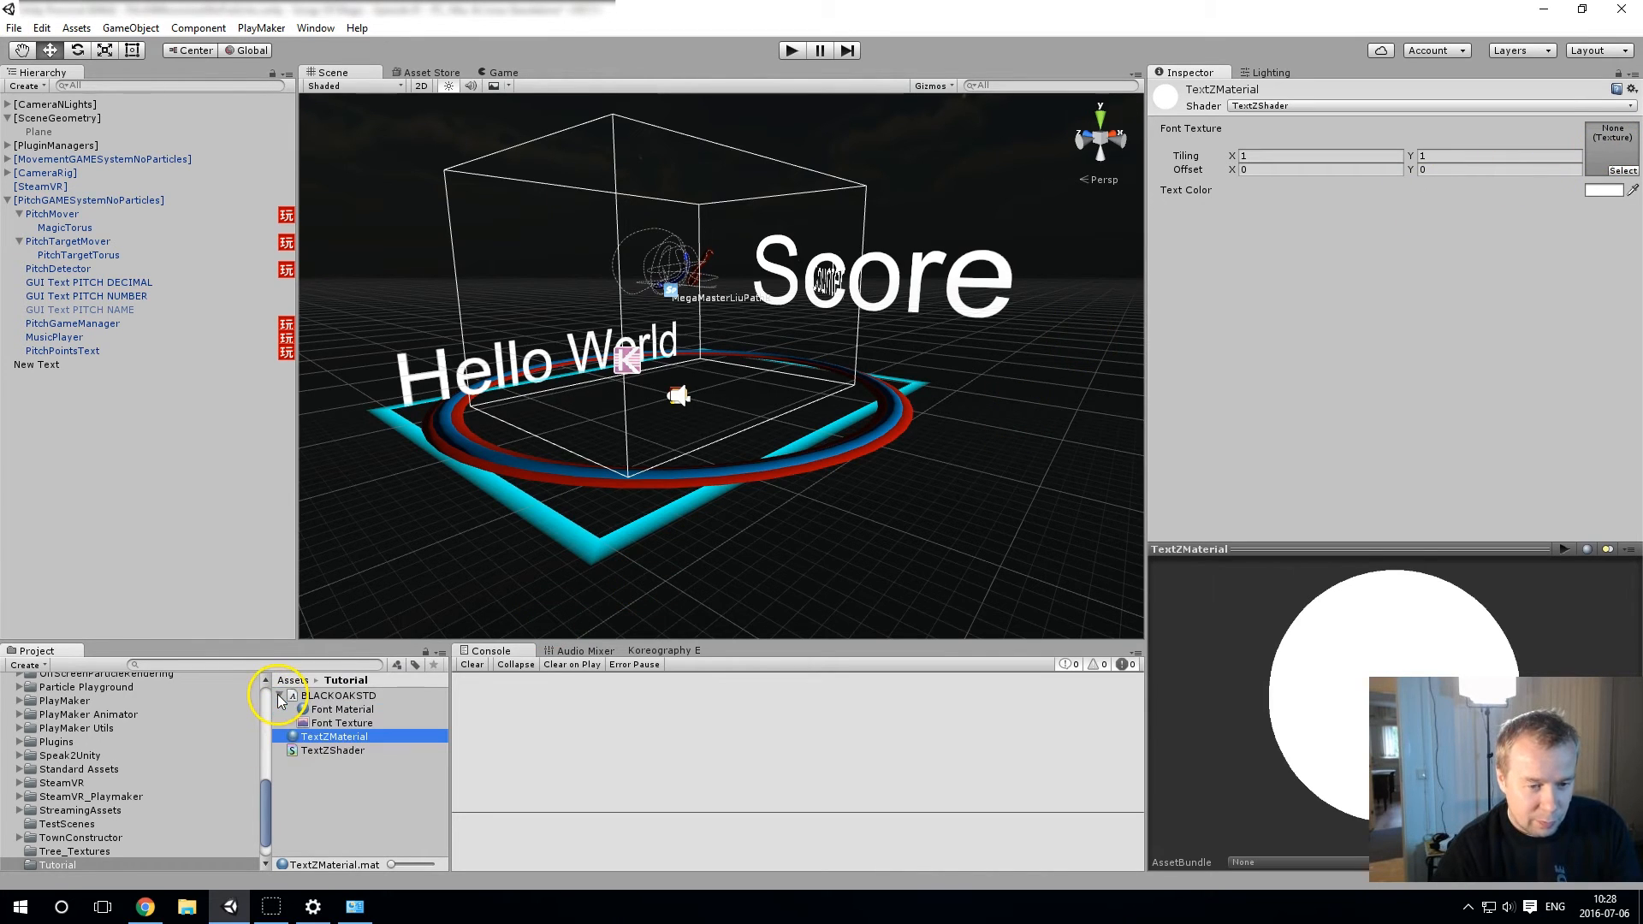
left_click_drag(326, 726, 1612, 146)
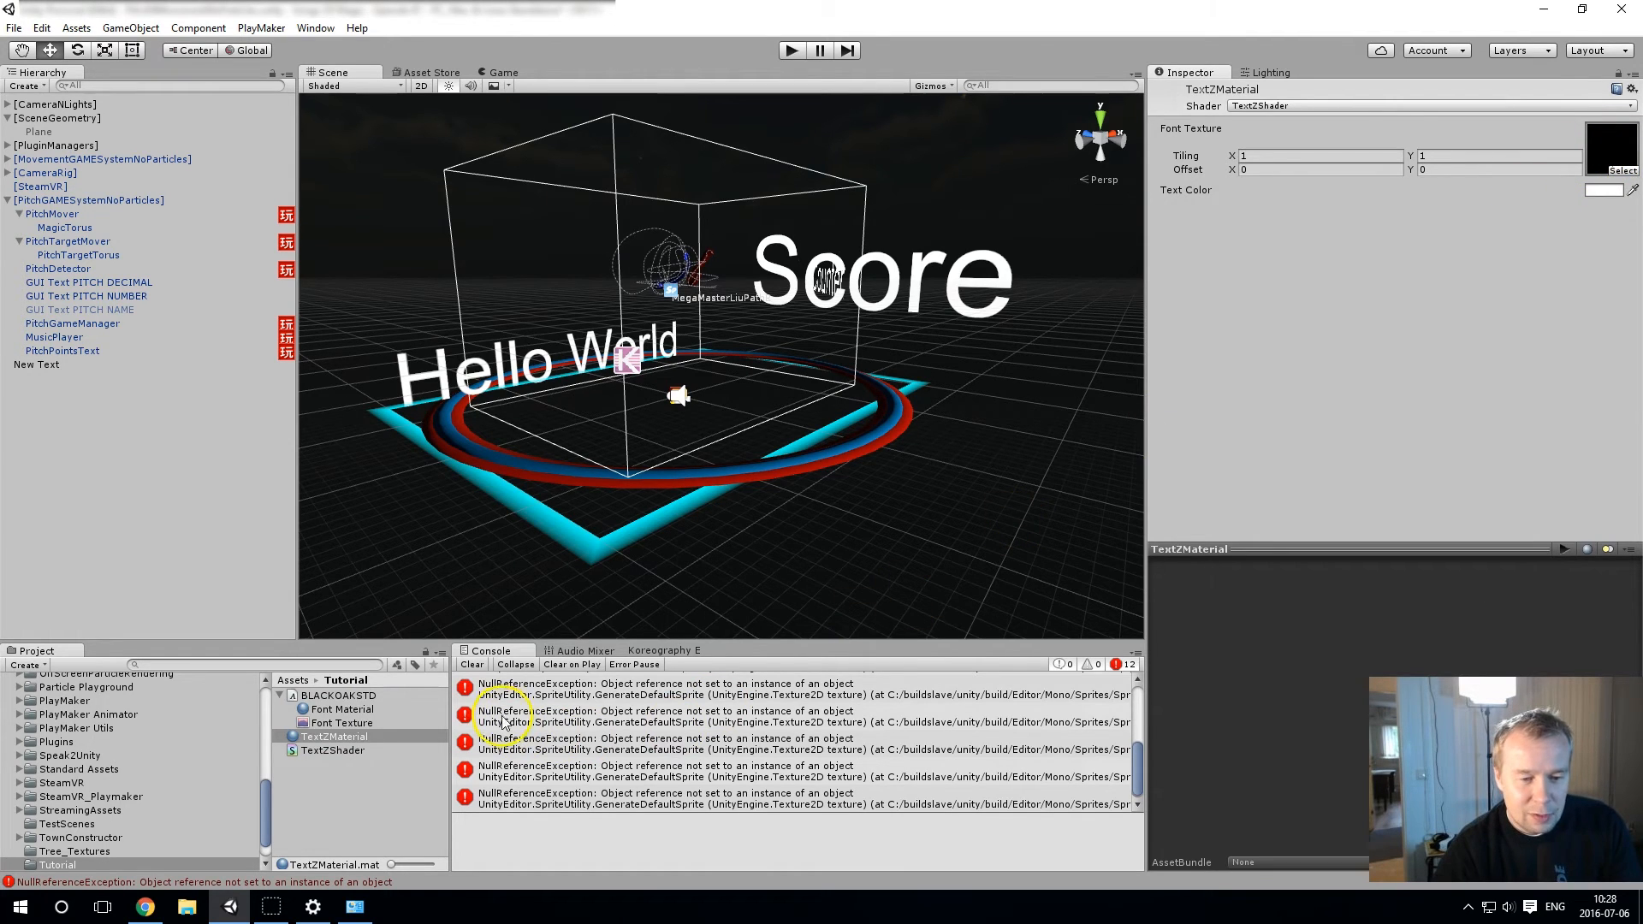
left_click(472, 665)
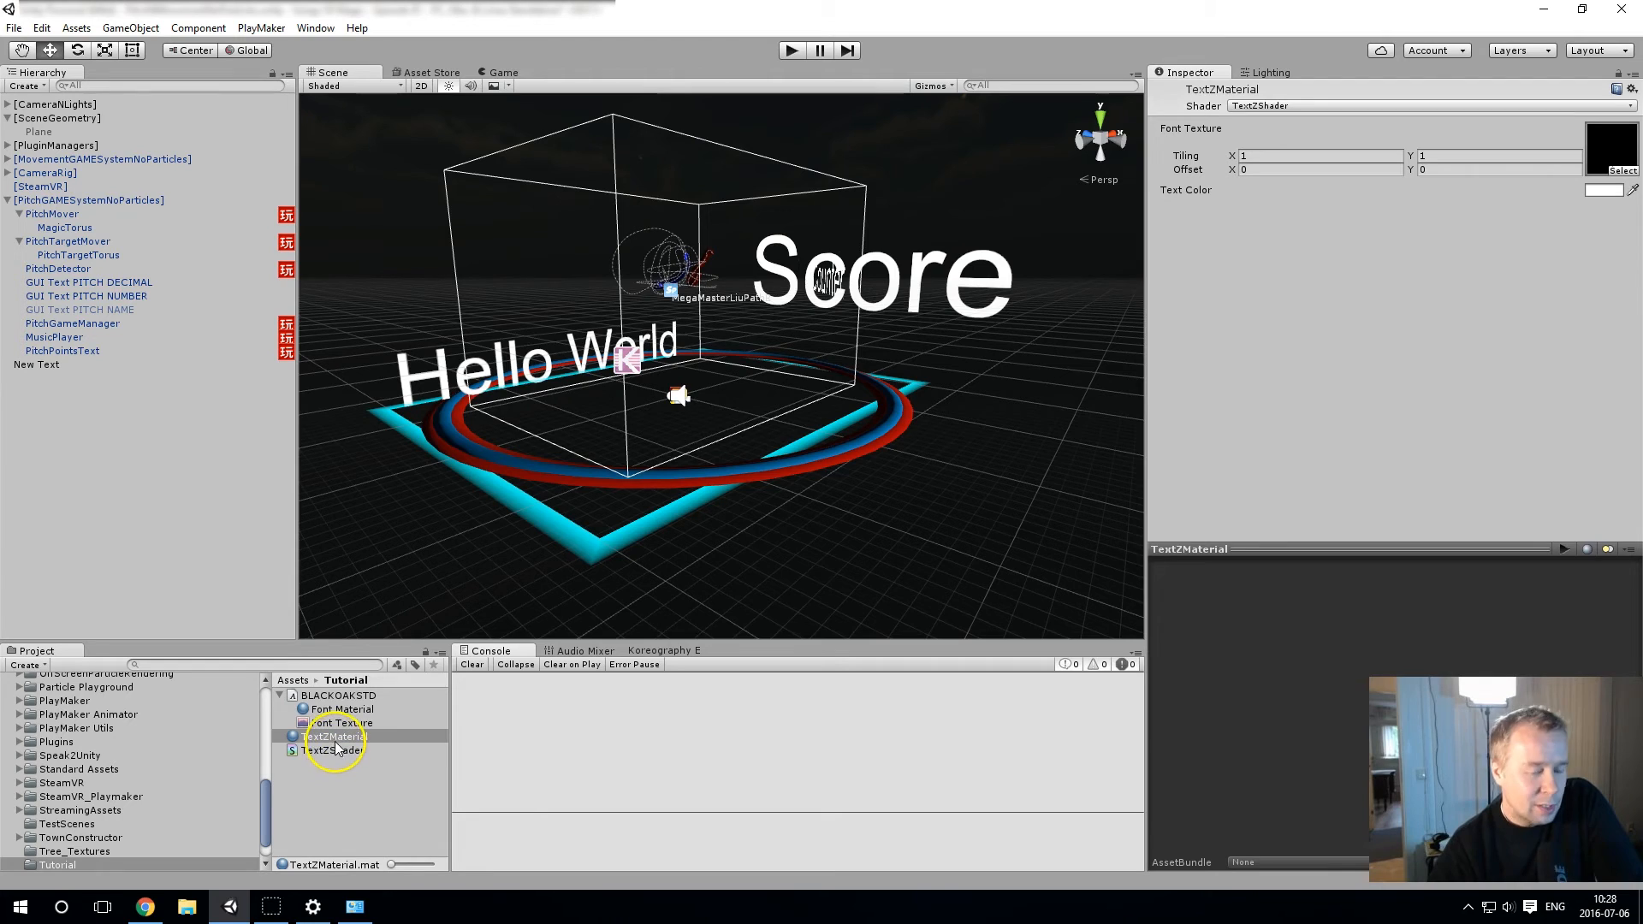
Step: Set the Hello World text's font to BLACKOAKSTD and its Mesh Renderer material Element 0 to TextZMaterial
left_click_drag(336, 741, 438, 383)
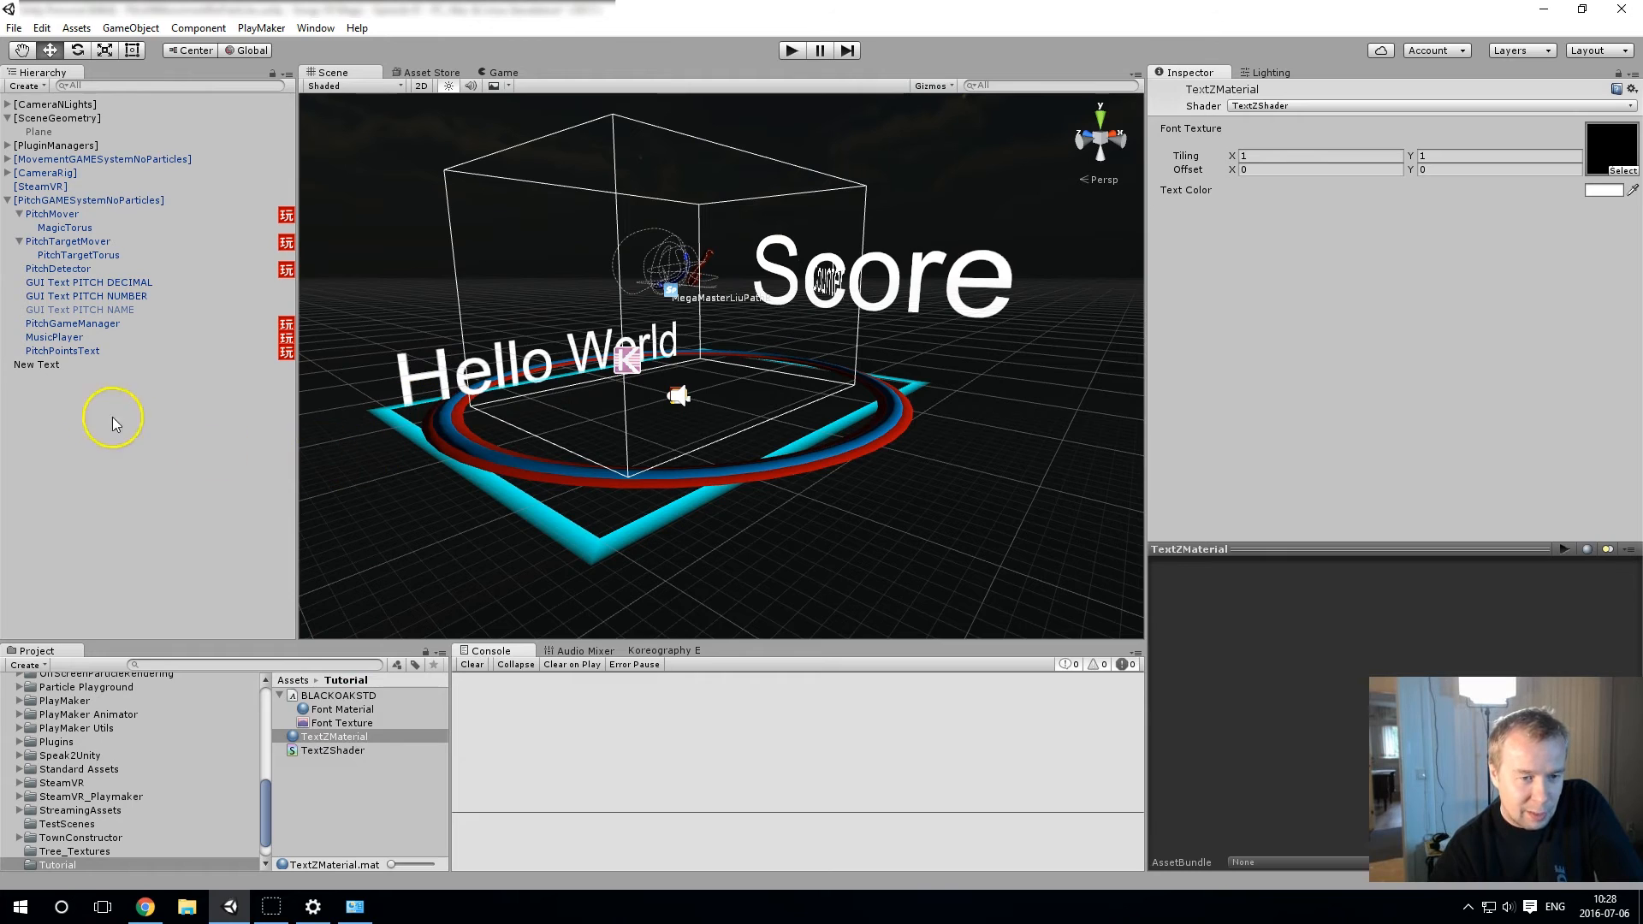
left_click(39, 366)
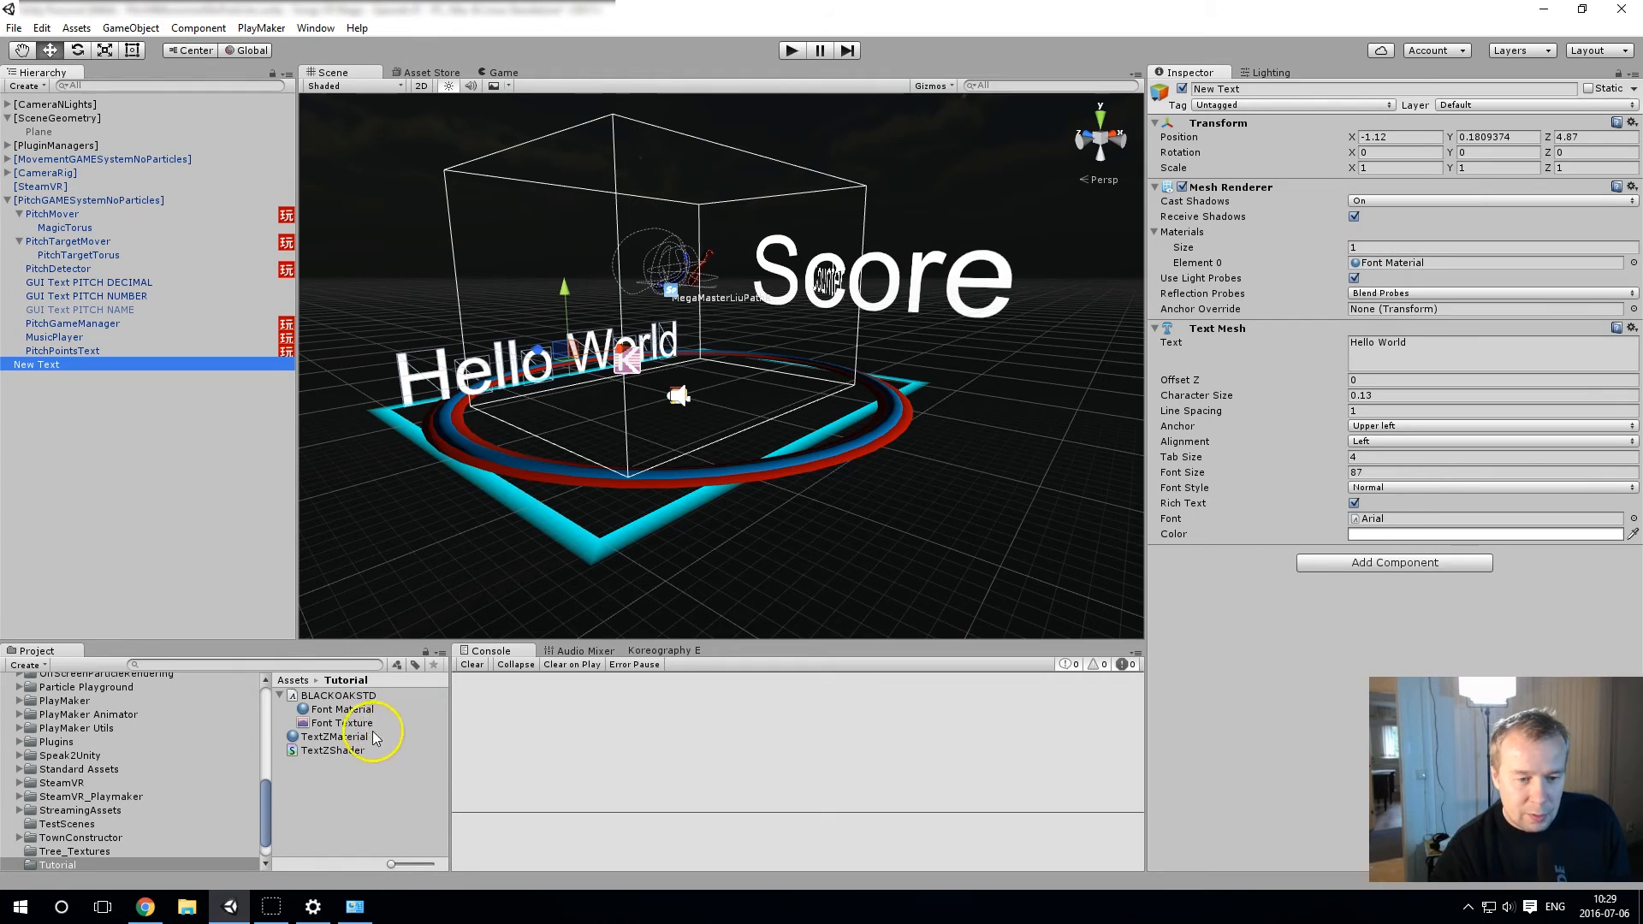
left_click_drag(355, 743, 1393, 268)
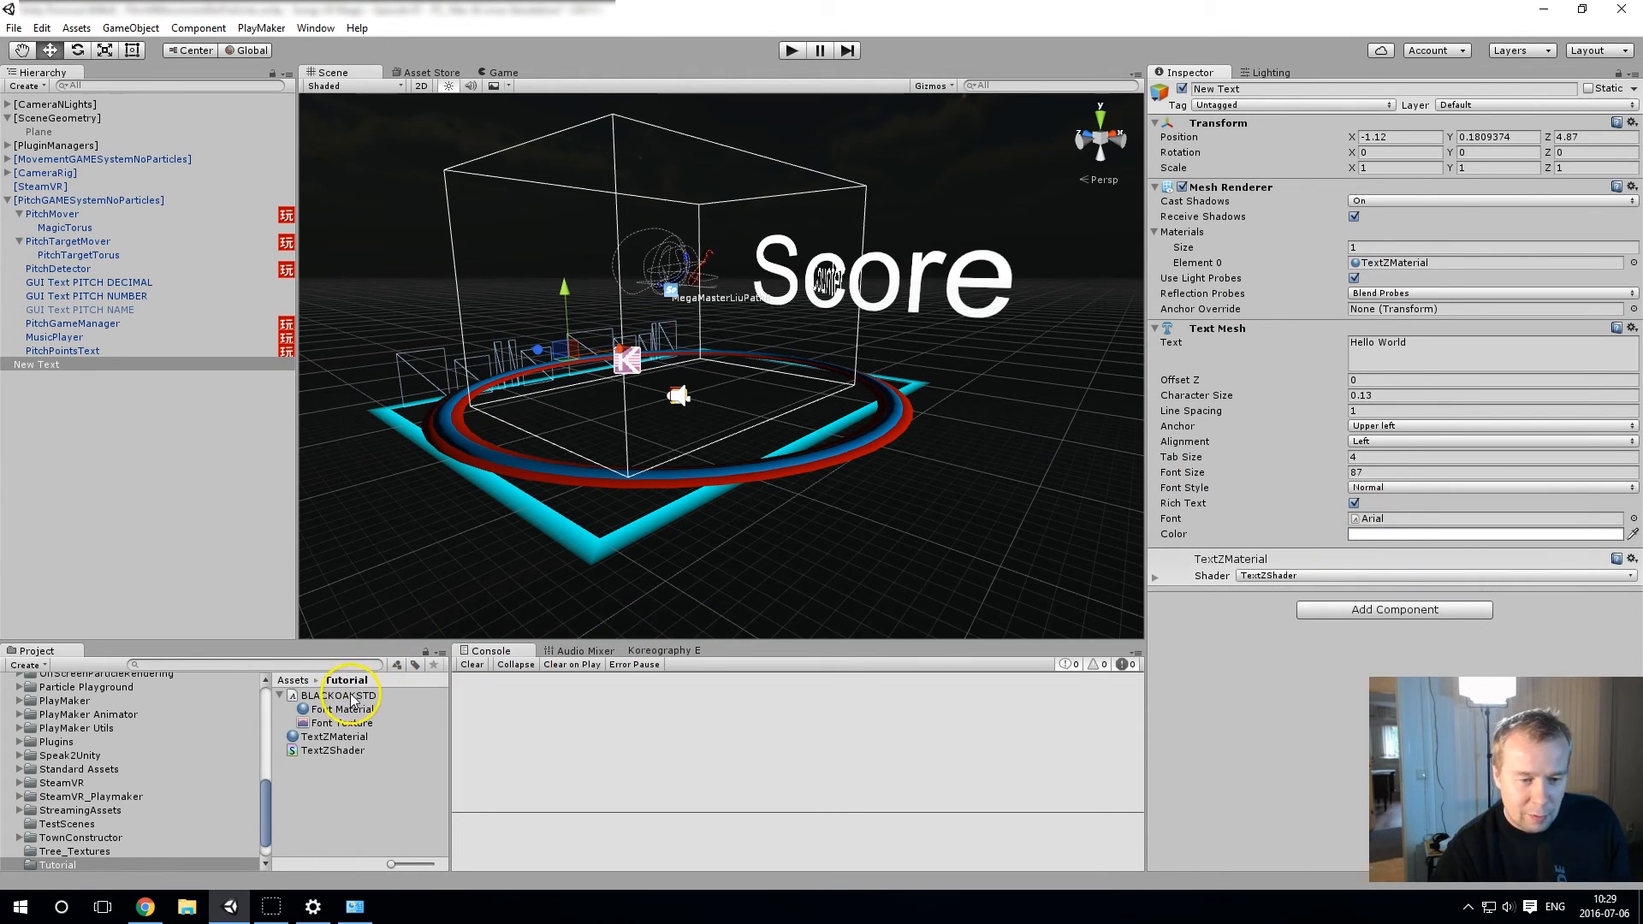
left_click_drag(348, 700, 1377, 526)
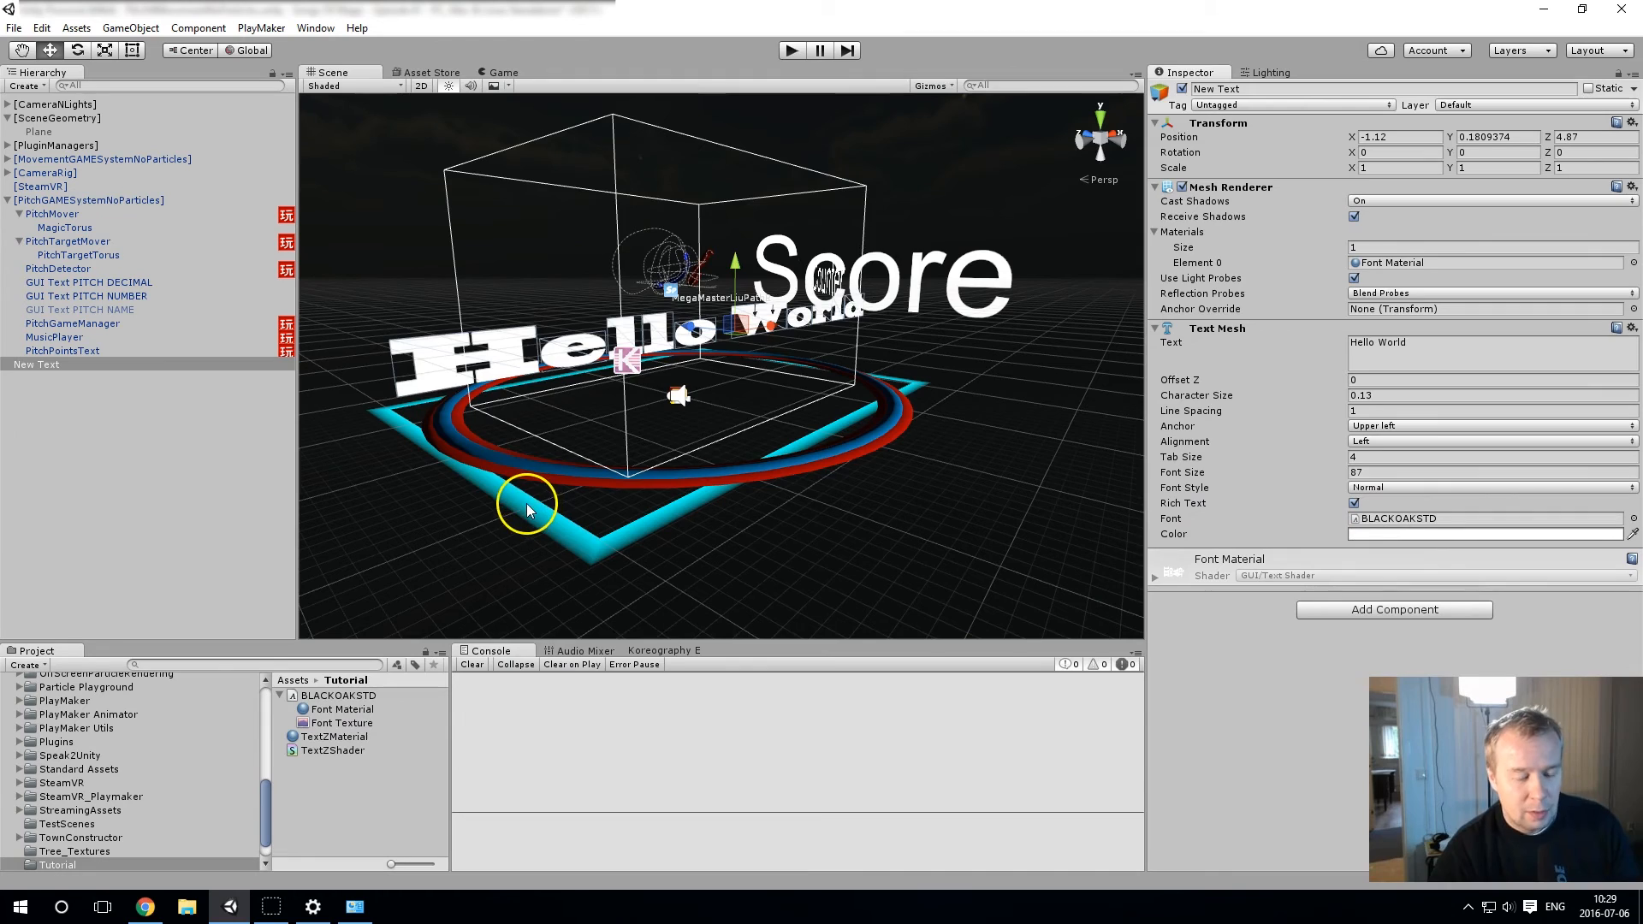
mouse_move(477, 444)
left_mouse_down("alt")
mouse_move(538, 414)
mouse_move(552, 424)
mouse_move(476, 419)
left_mouse_up("alt")
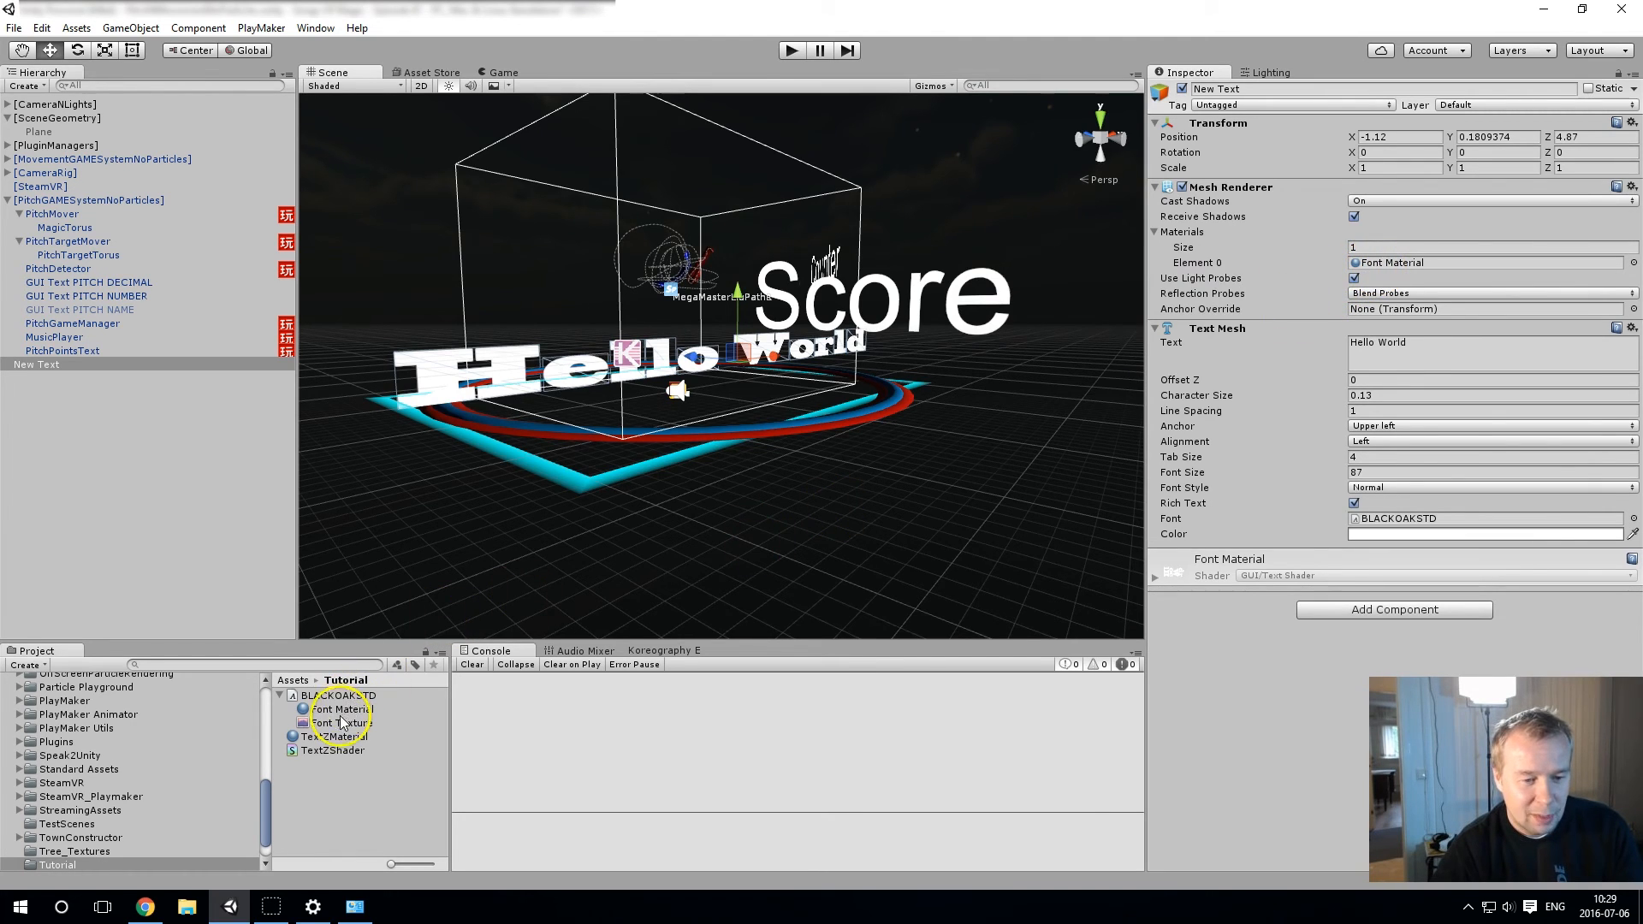
left_click_drag(336, 741, 1376, 266)
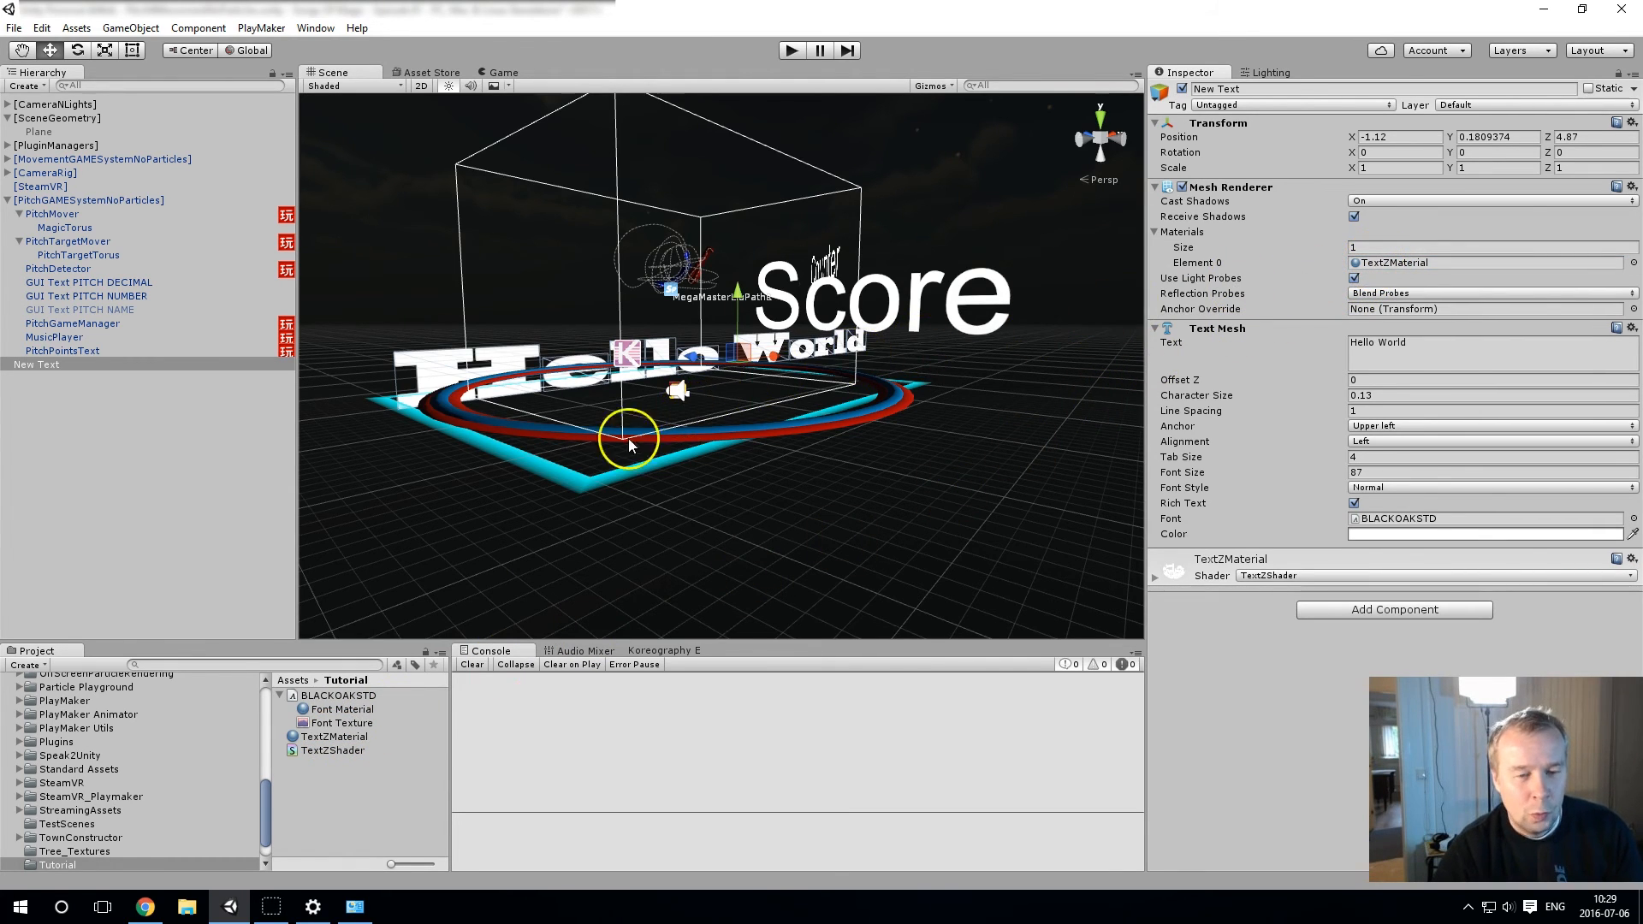
Step: Move the Hello World text around the scene to test its depth ordering against the other objects
left_click_drag(506, 428, 291, 586, "alt")
left_click_drag(644, 244, 542, 264)
left_click_drag(814, 293, 571, 409)
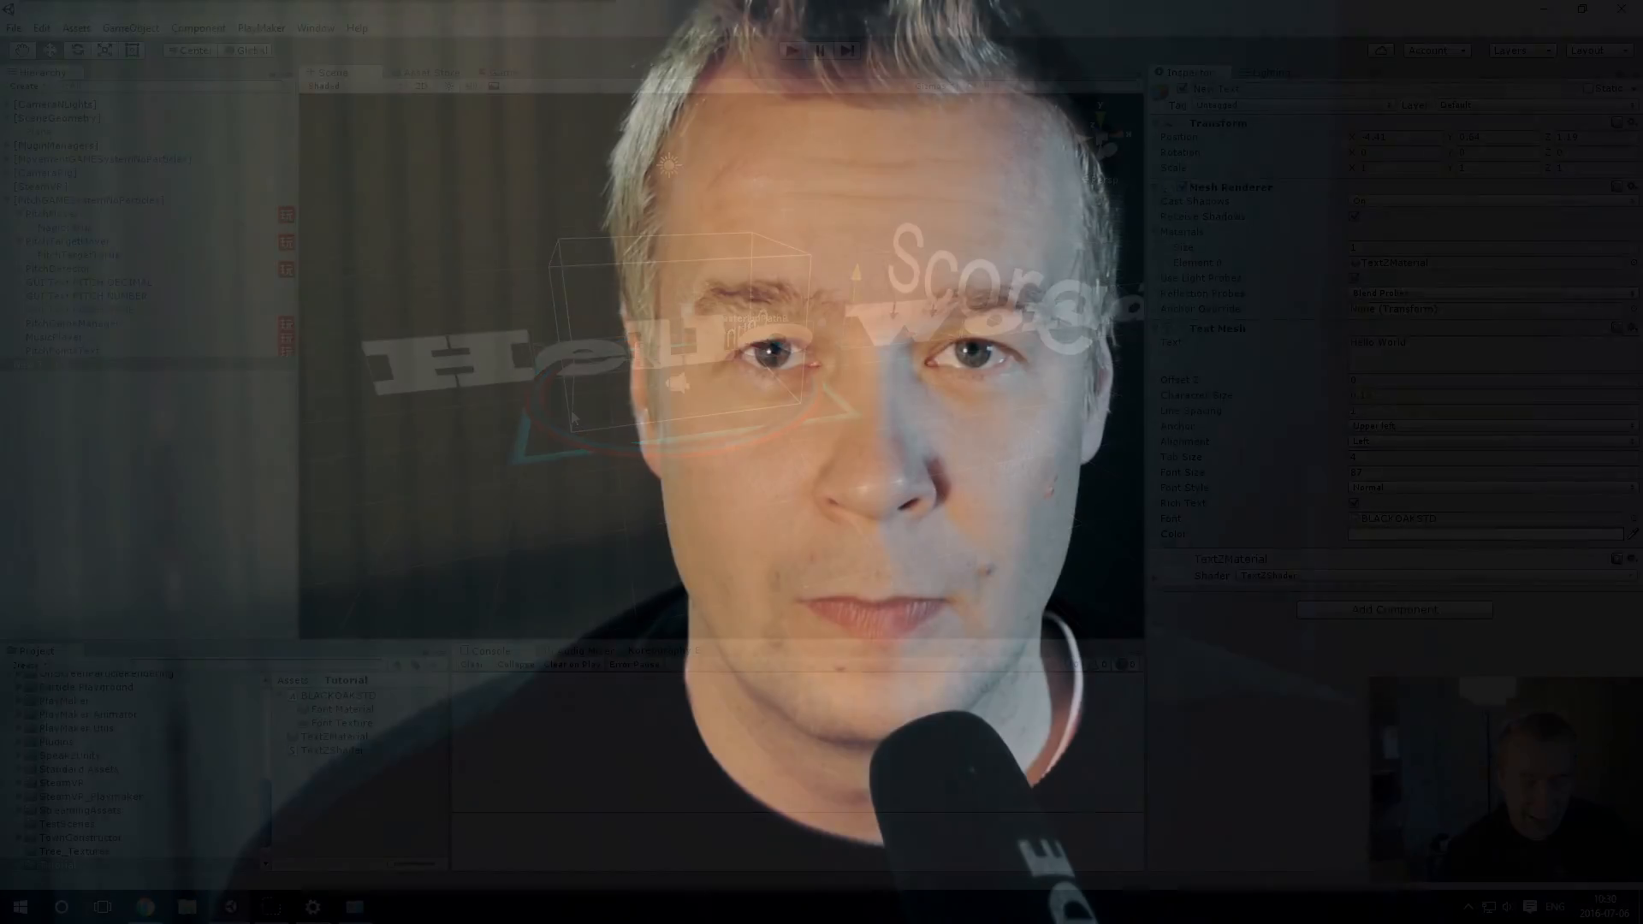